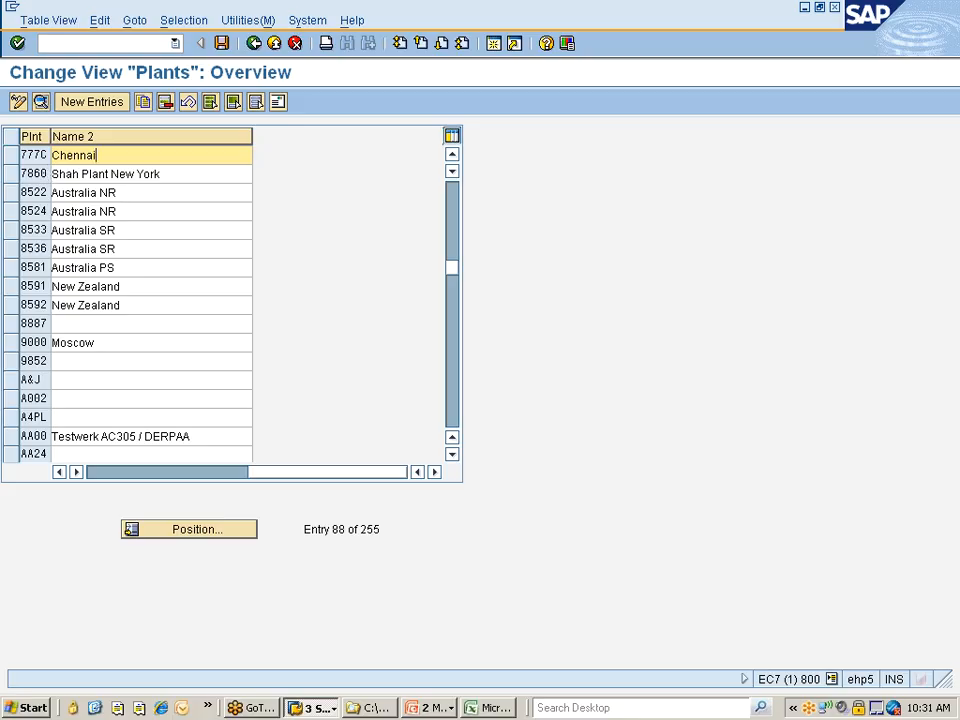
Copy the Name 1 text of plant 777C into its Name 2 field as Nissan Chennai Plant
drag(257, 476, 107, 471)
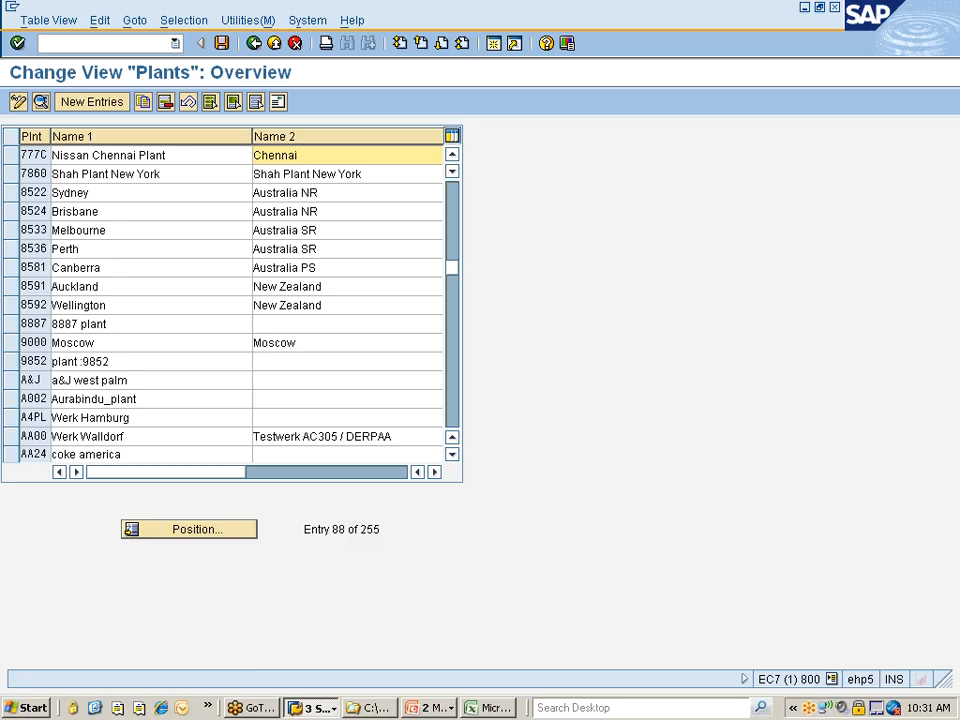
drag(167, 156, 47, 156)
key(ctrl+c)
click(52, 156)
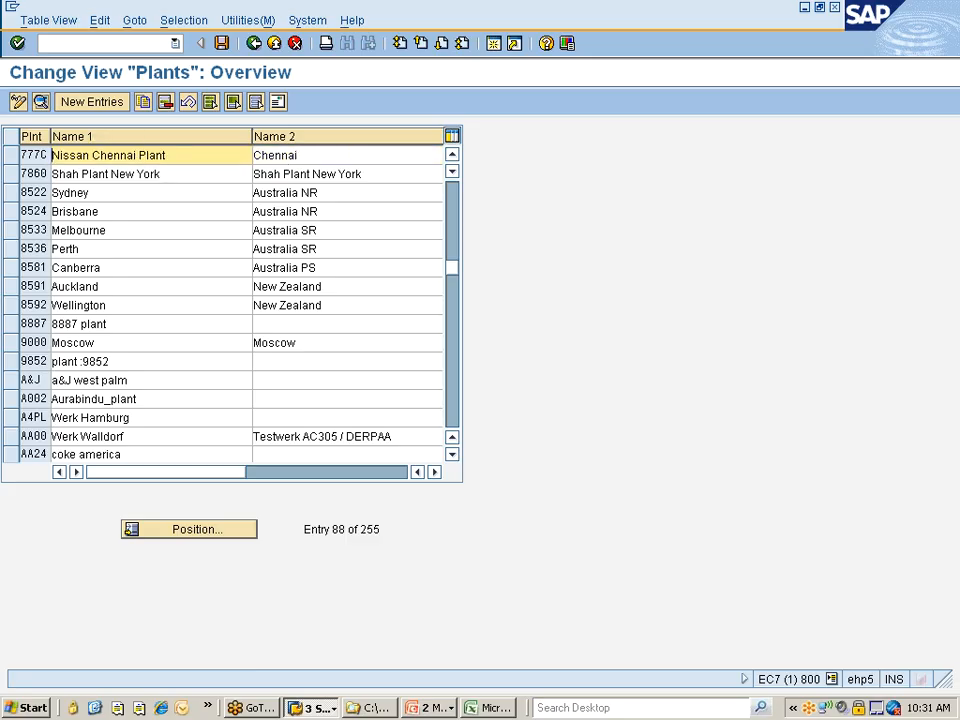
key(Tab)
key(ctrl+v)
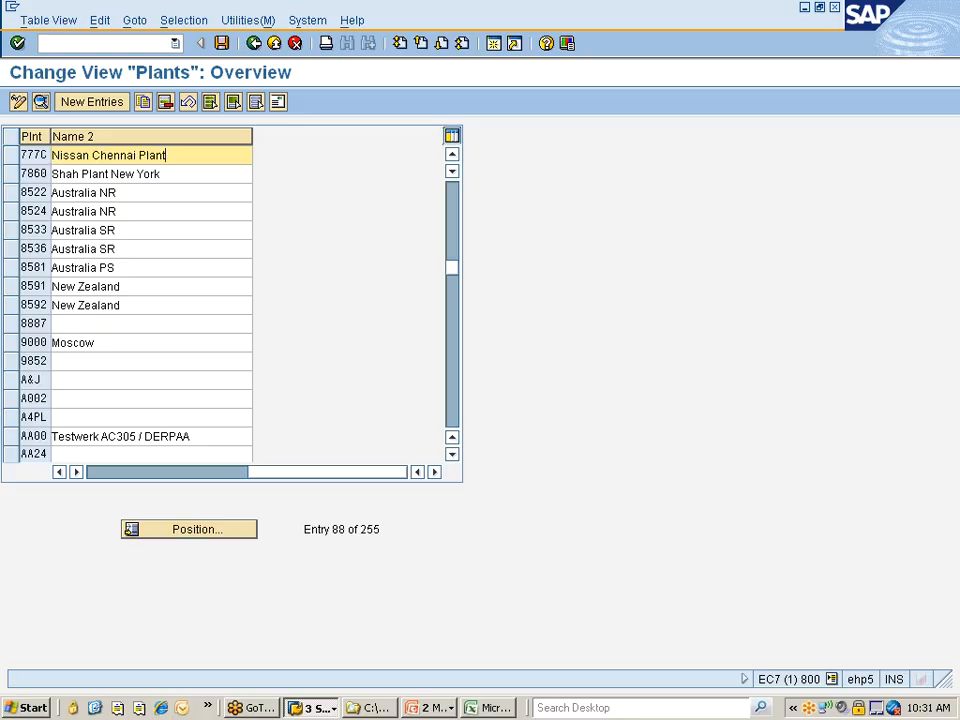
Open the details of plant 777C and bring up its address for editing
click(10, 158)
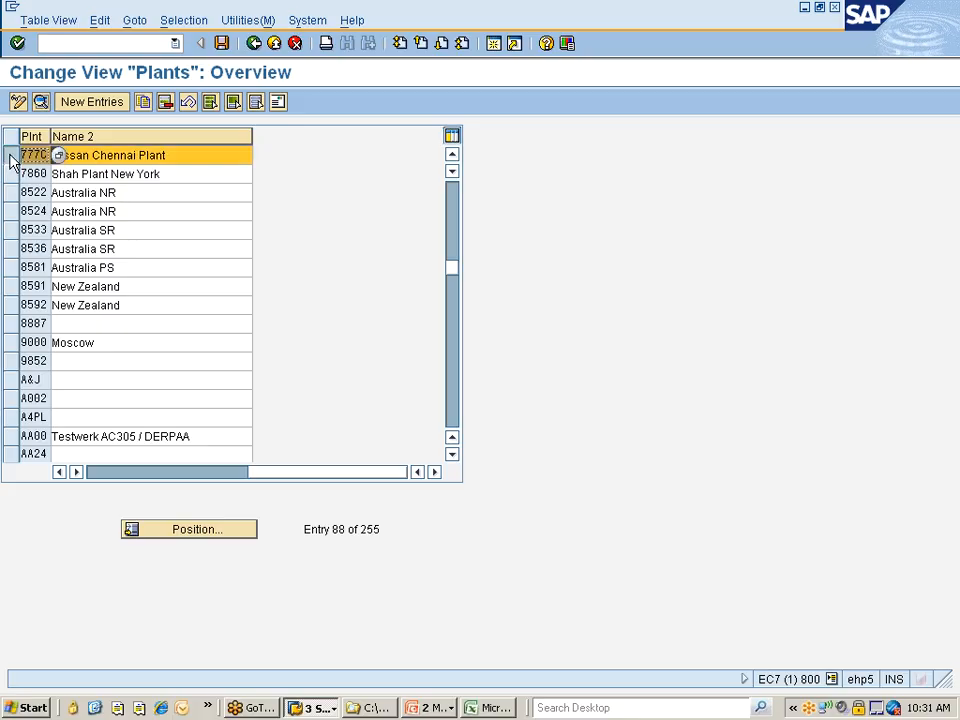
click(40, 104)
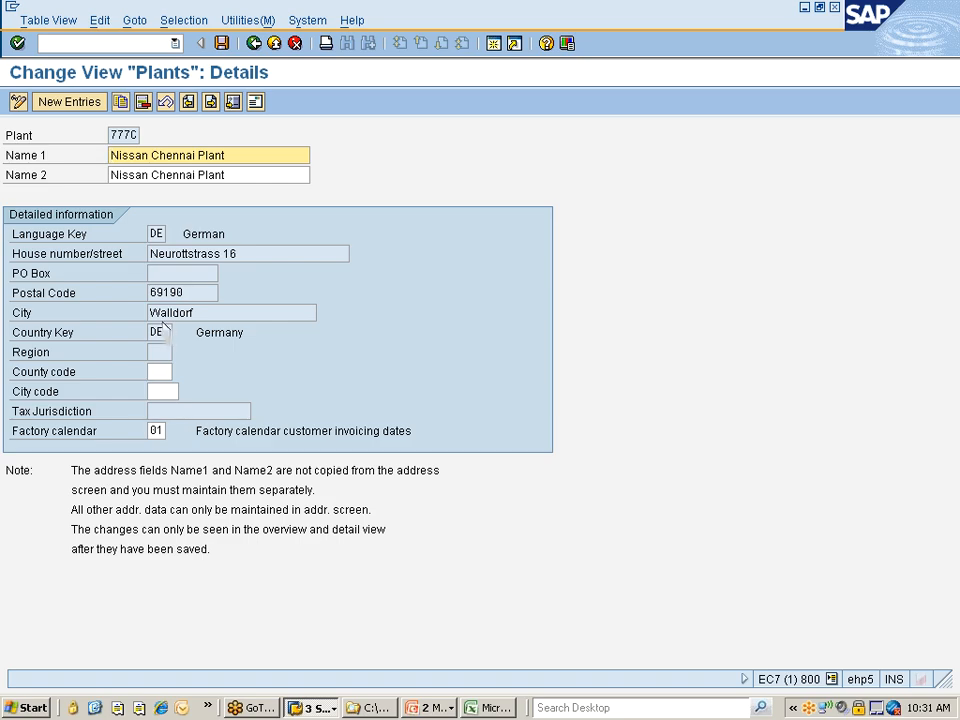
click(256, 104)
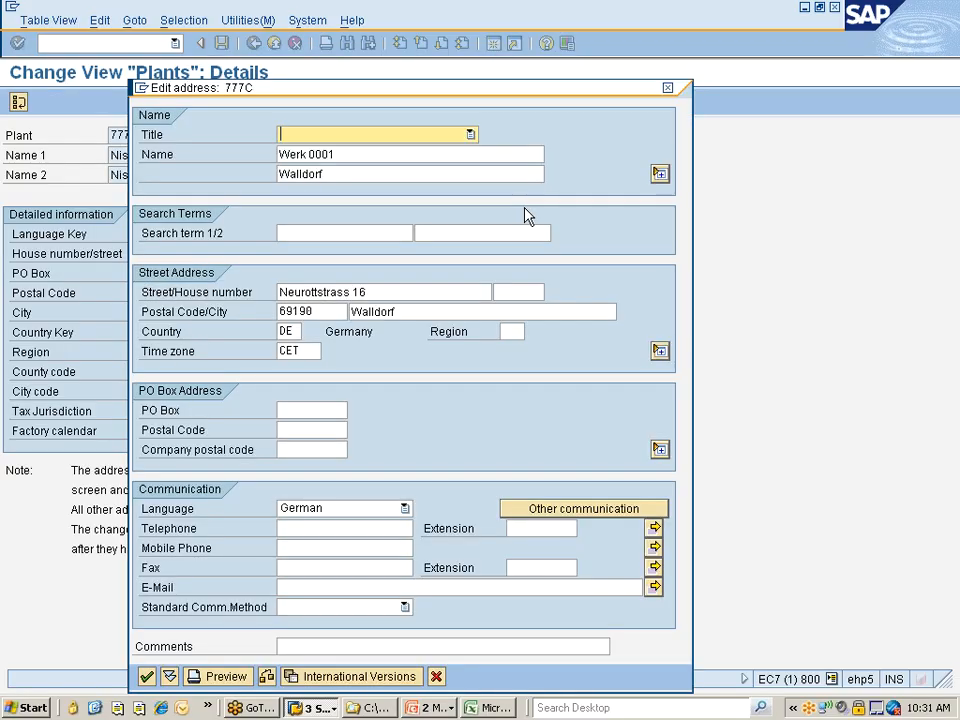
Set both address name lines and the first search term to Nissan Chennai Plant
key(Tab)
text(Nissan Chennai Plant)
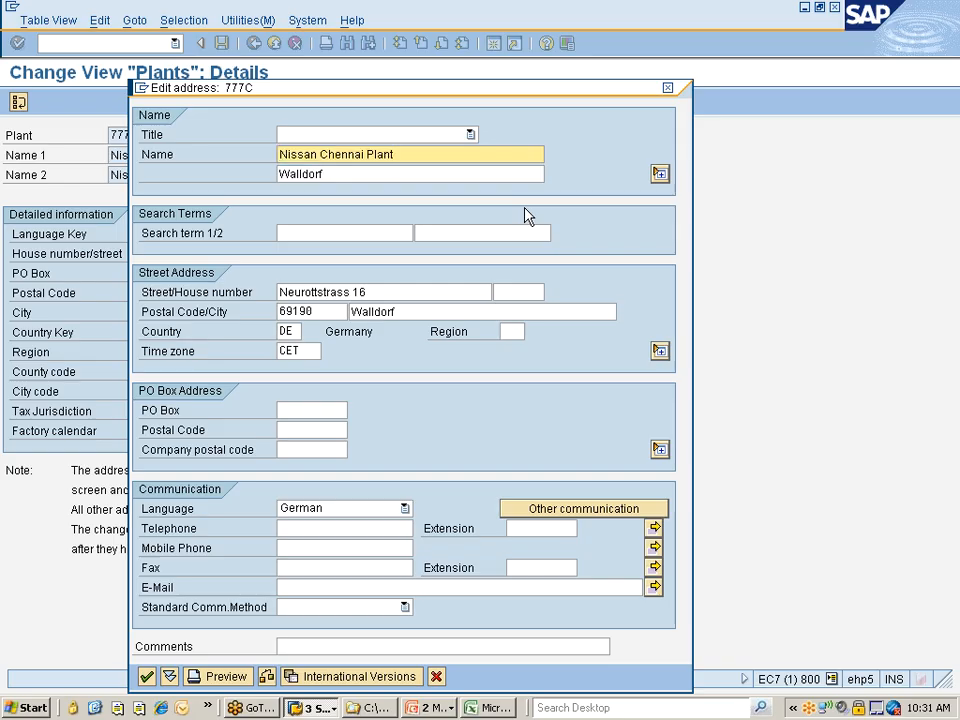
key(Tab)
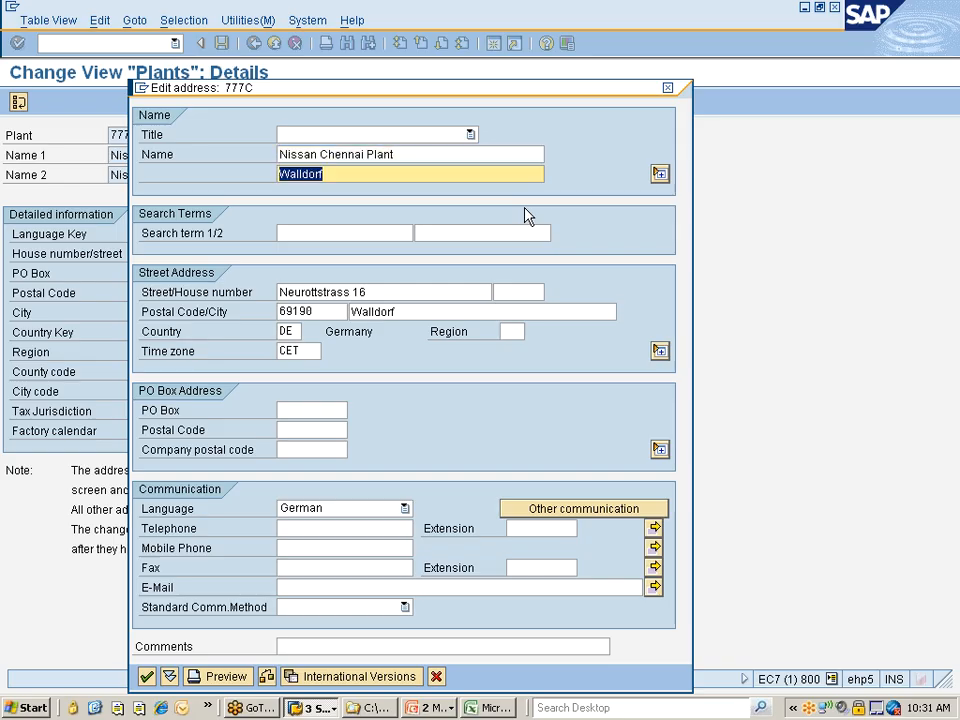
key(ctrl+v)
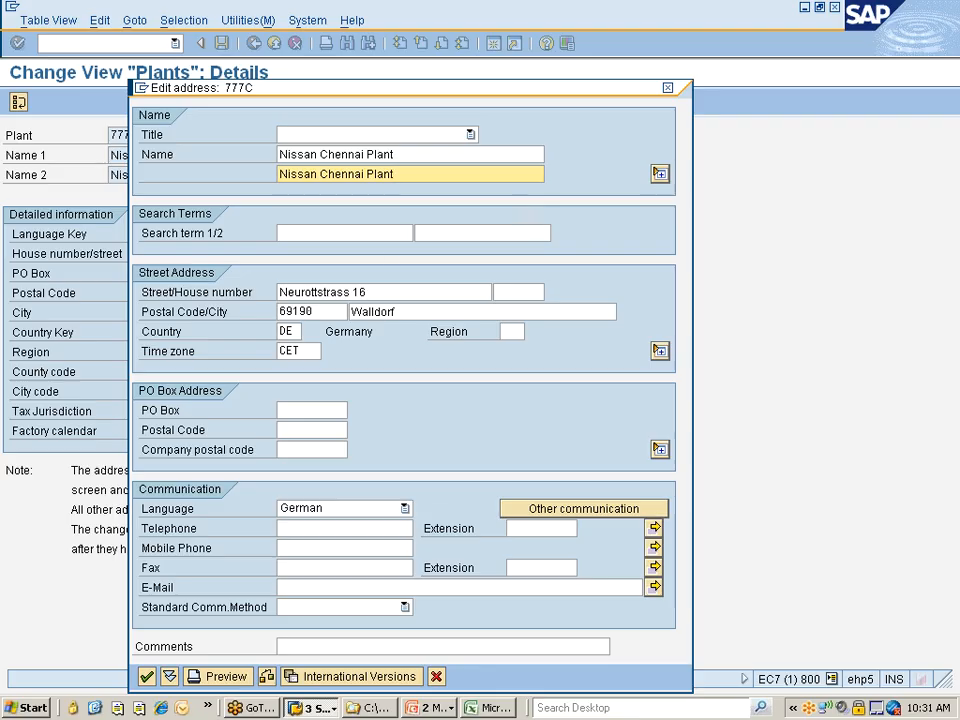
key(Tab)
key(ctrl+v)
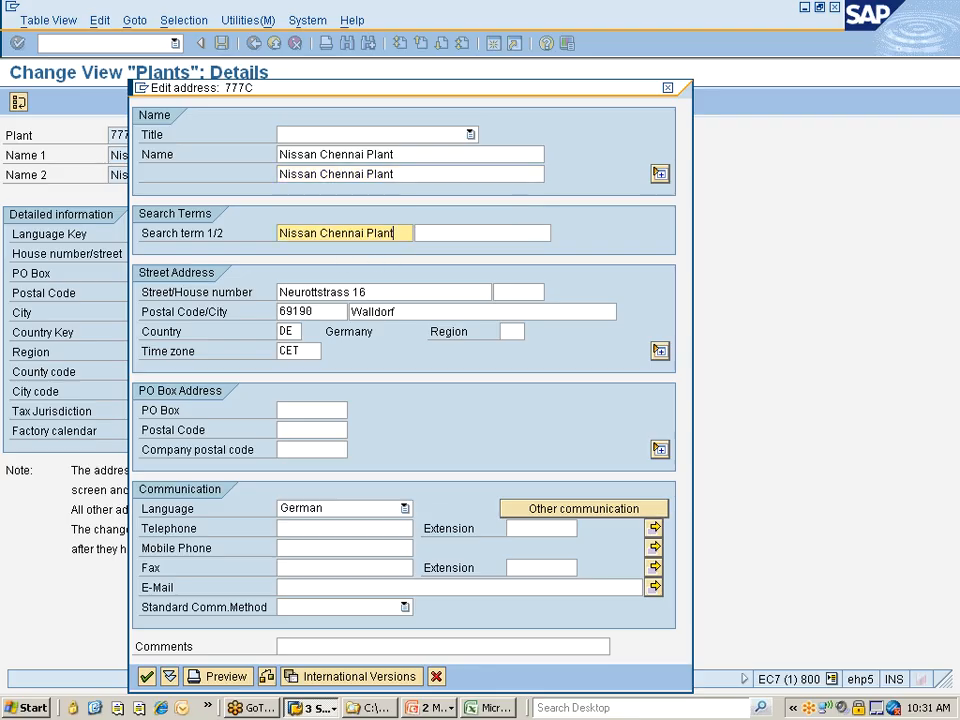
Replace the street in the plant's street address with the new street and number
key(Tab)
key(Tab)
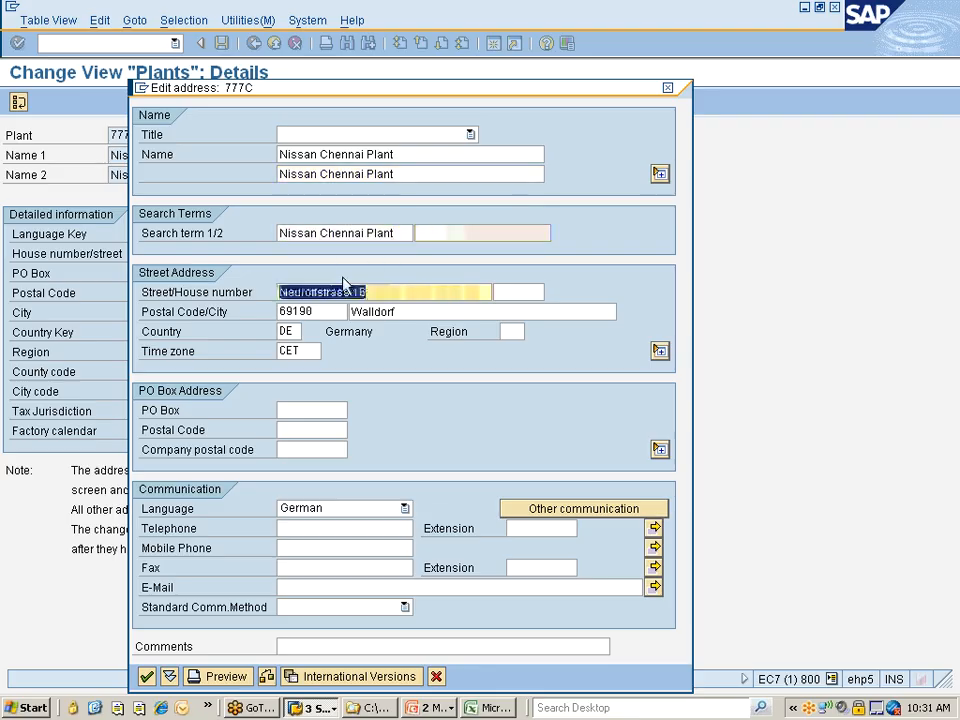
text(Stree)
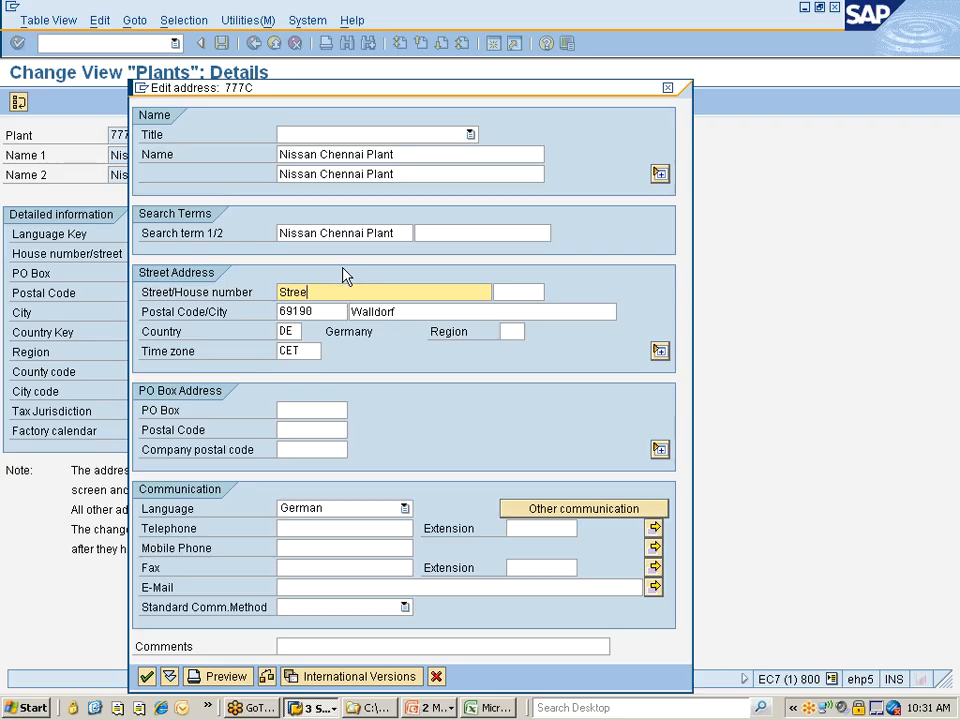
text(t#1)
Extend the plant's postal code to six digits and set the city to Chennai
key(Tab)
key(Tab)
key(Left)
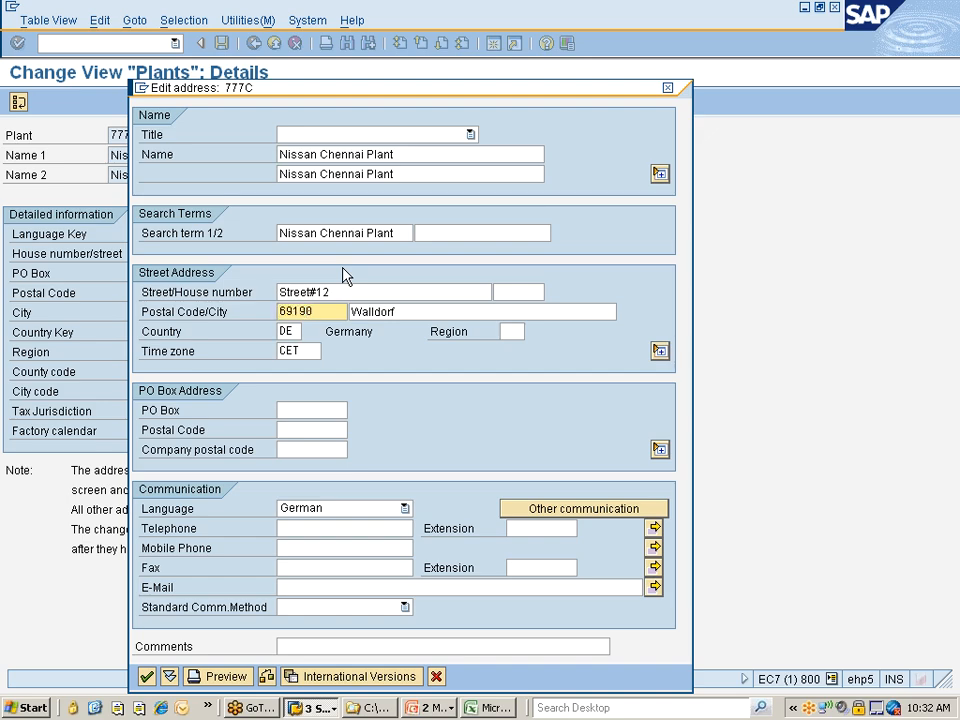
key(Home)
text(5)
key(Tab)
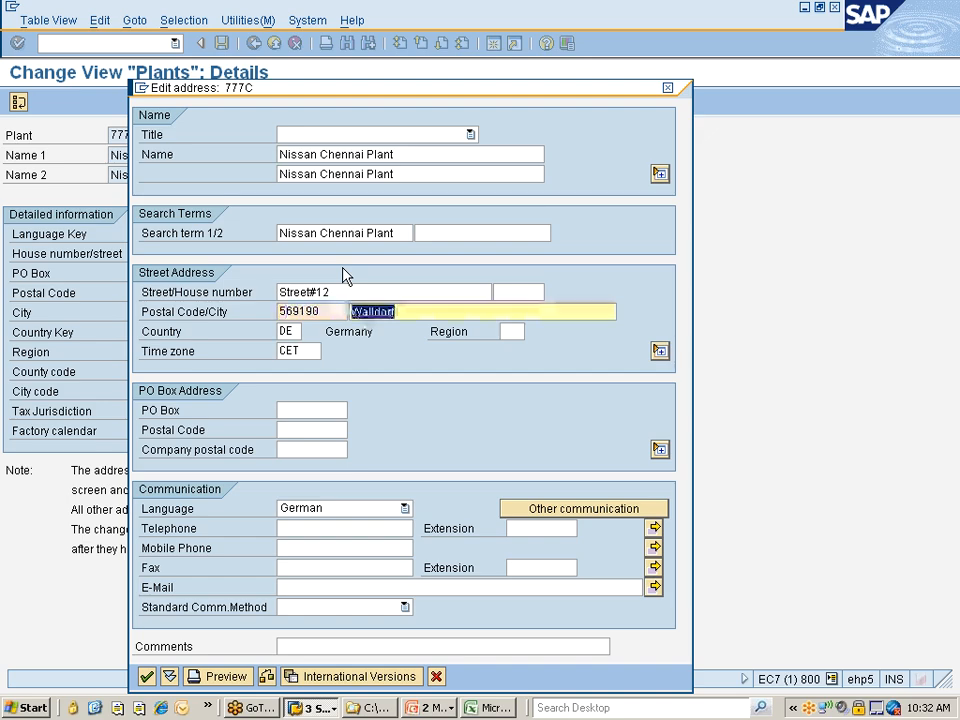
text(Chena)
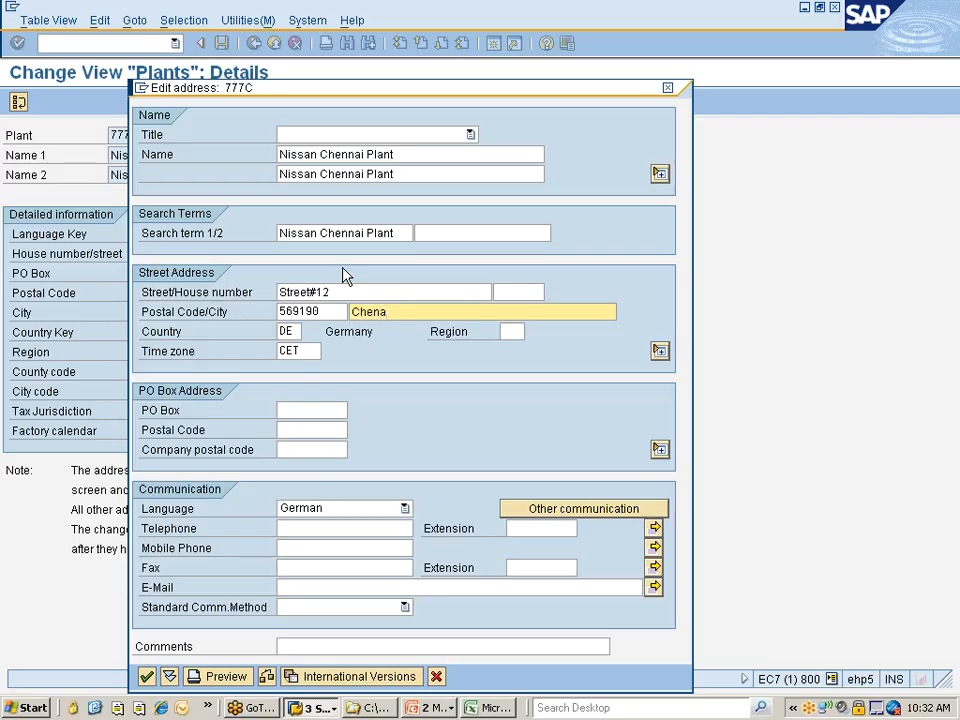
key(BackSpace)
text(nai)
Set the country of the plant's street address to in
key(Tab)
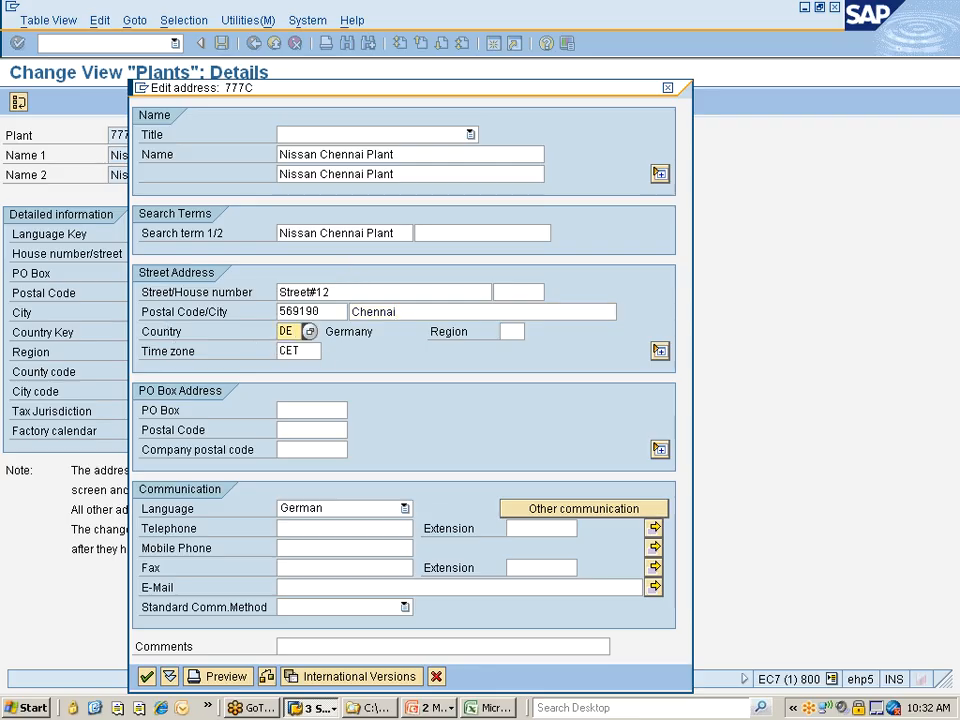
key(BackSpace)
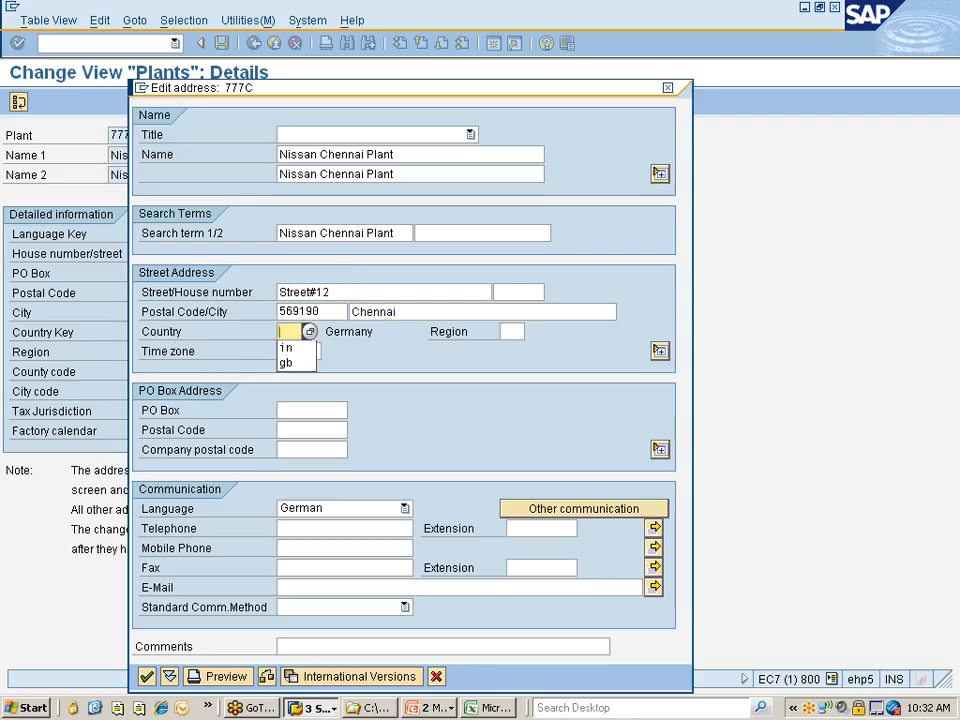
key(Down)
key(Return)
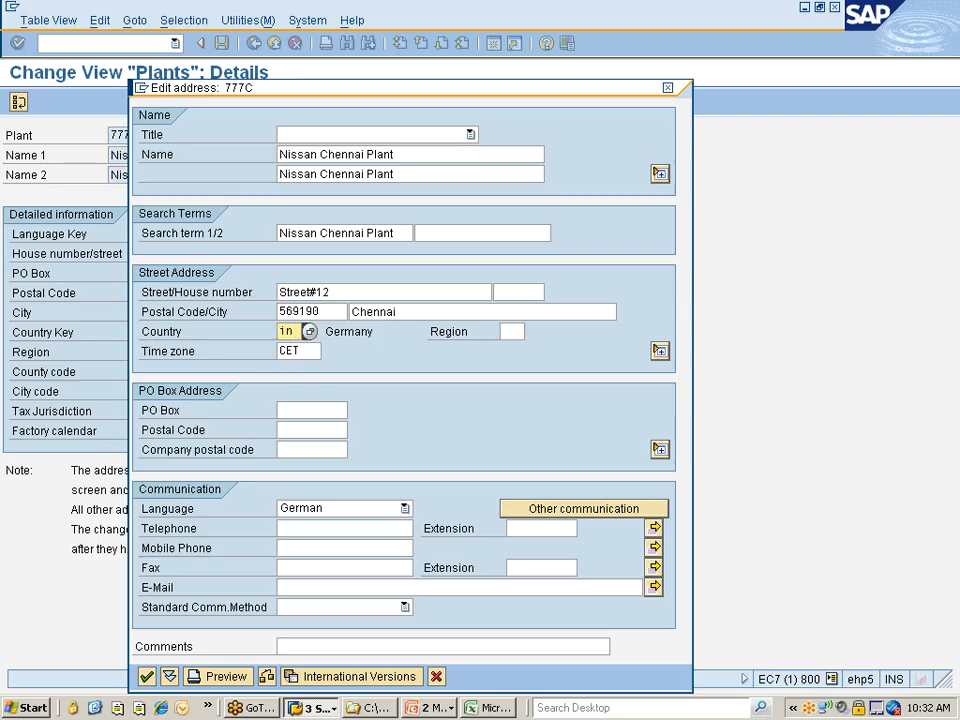
Look up India in the list of time zones and set the address time zone to INDIA
key(Tab)
key(Tab)
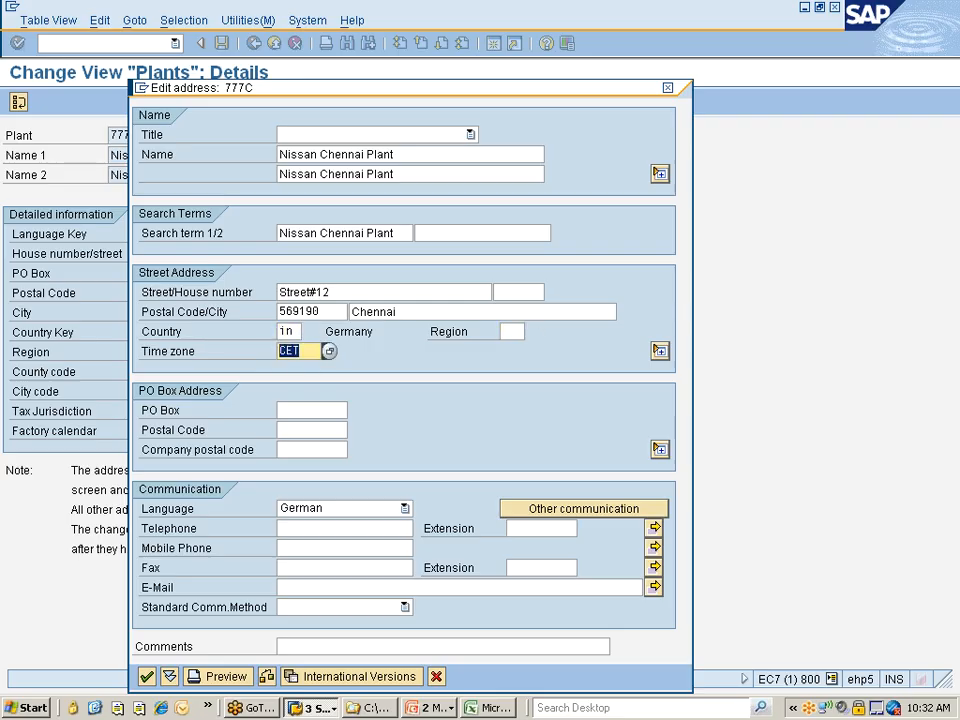
key(Return)
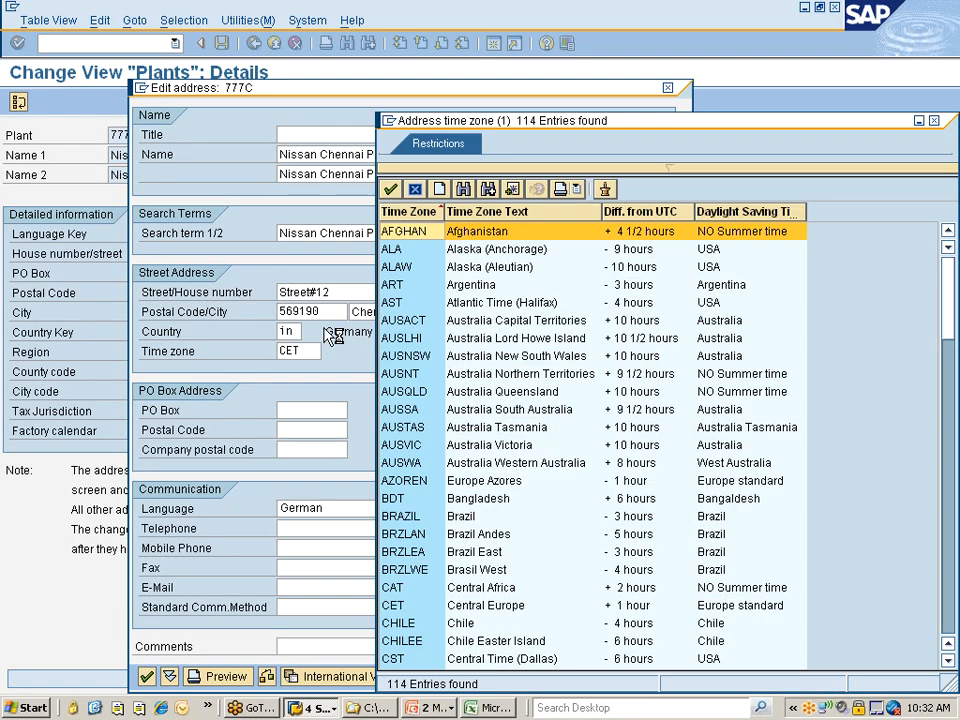
key(ctrl+f)
text(INDIA)
key(Return)
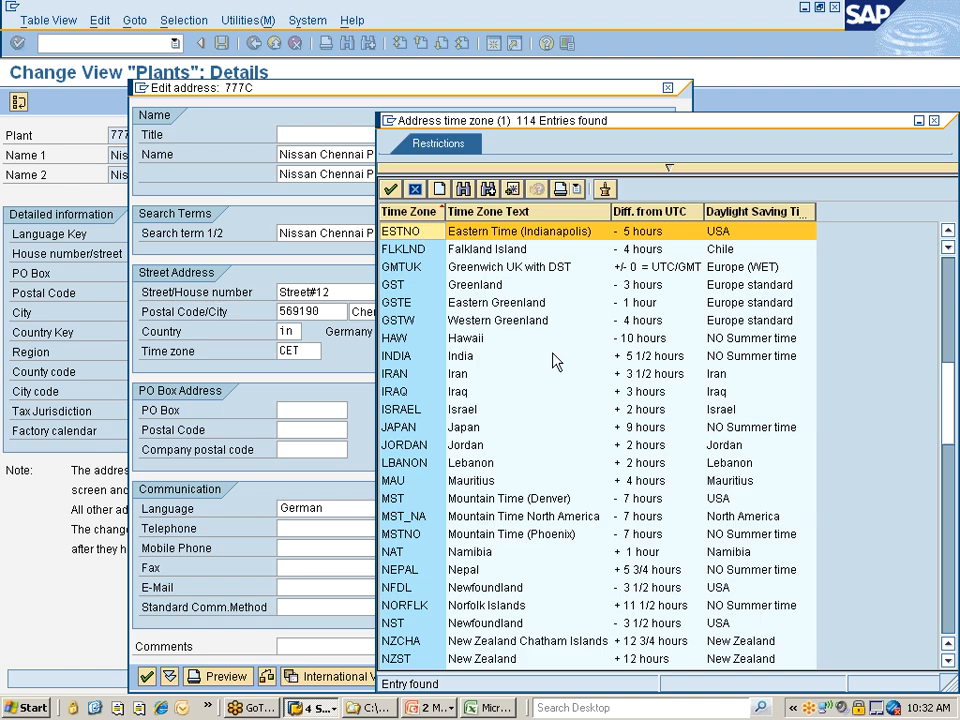
click(643, 358)
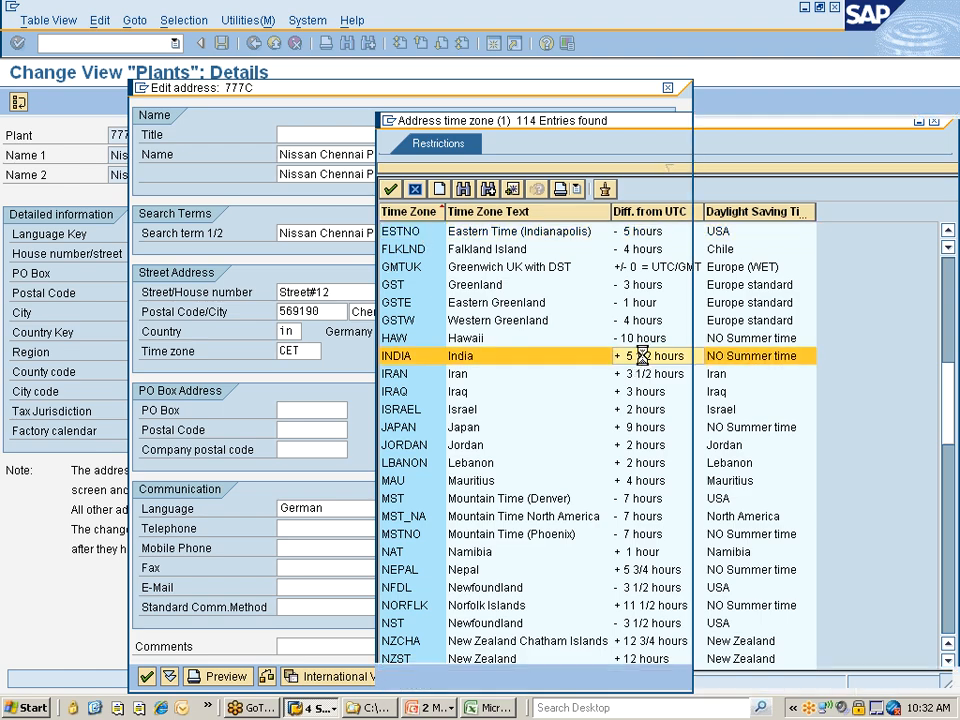
double_click(643, 358)
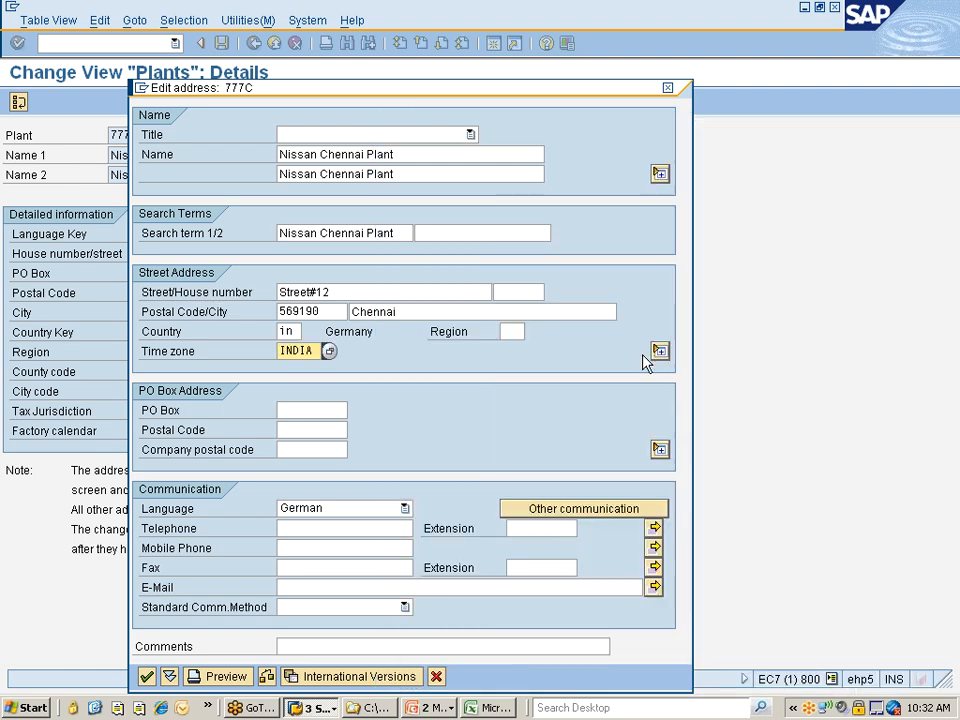
Set the communication language of the plant's address to English
click(330, 509)
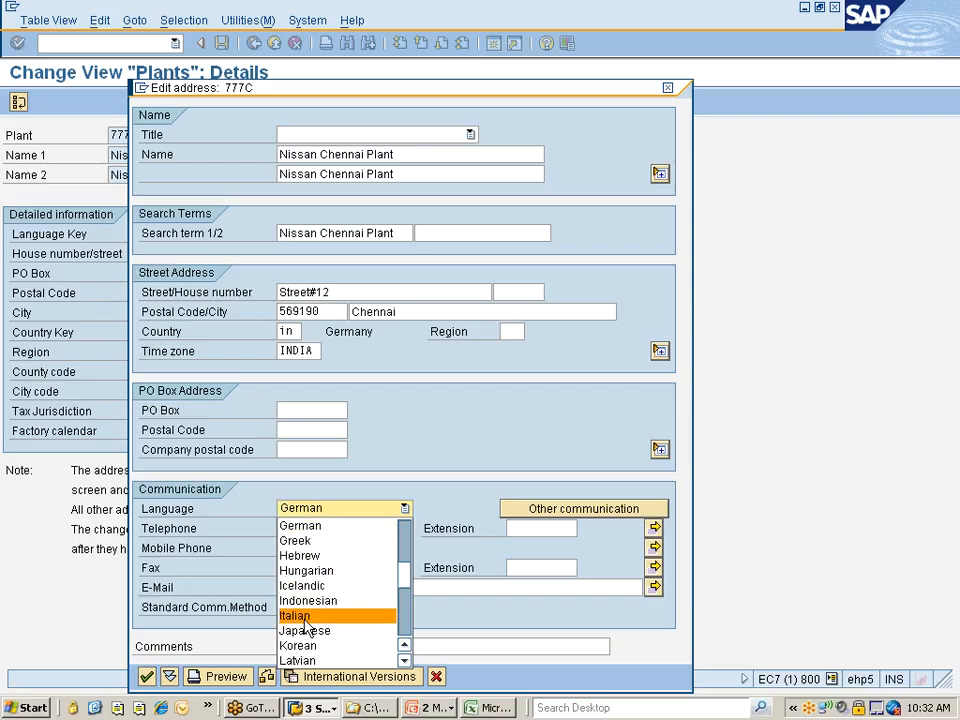
key(e)
key(Return)
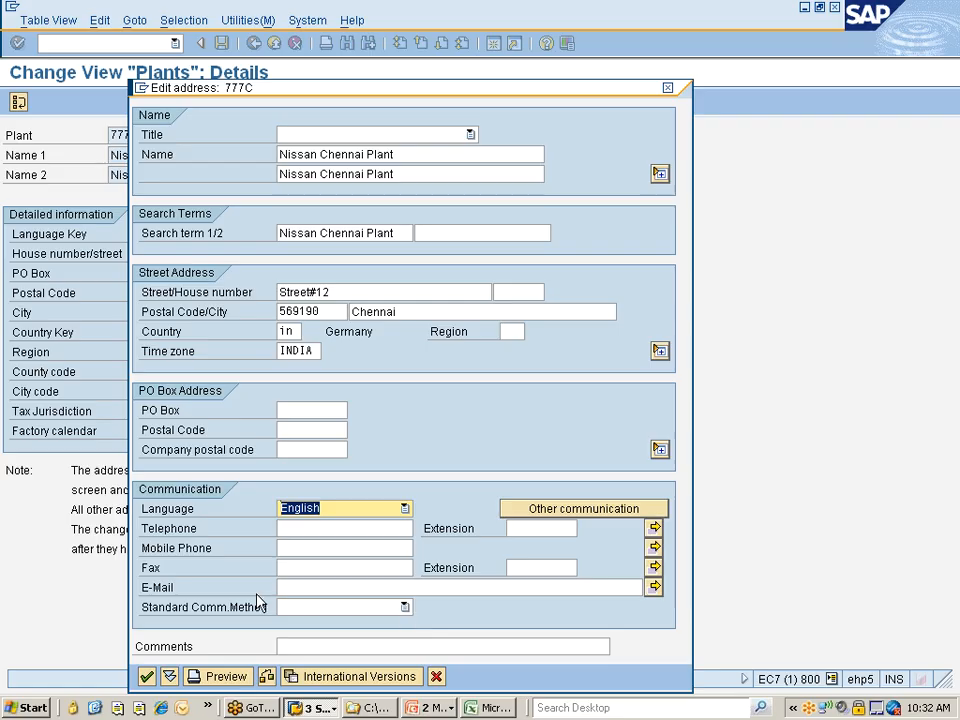
key(Tab)
click(344, 568)
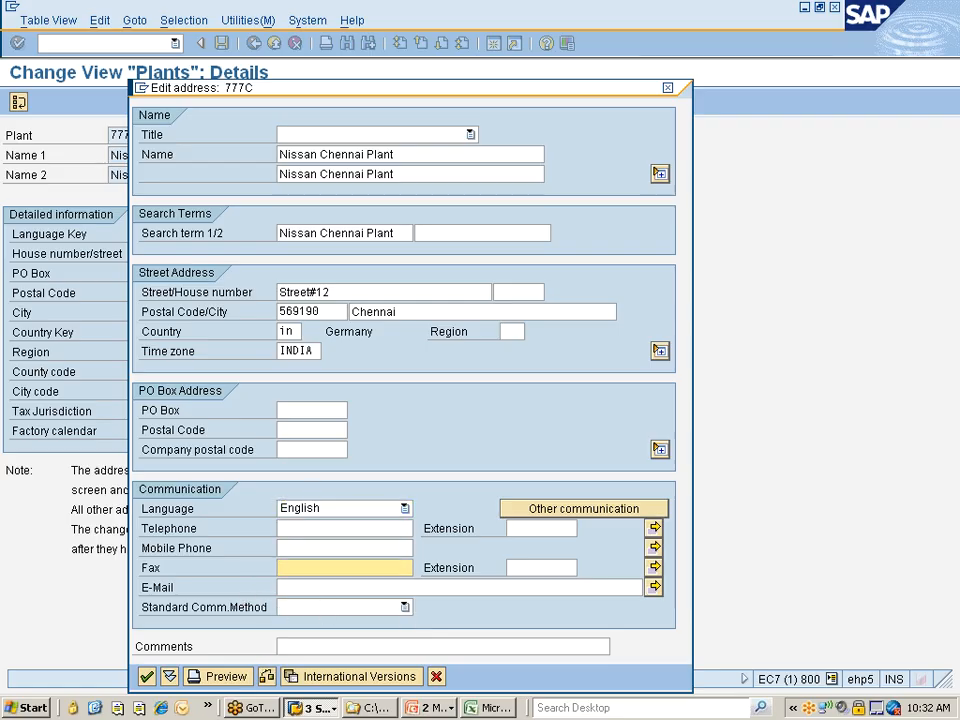
Accept the address data and save the plant to the "Nissan changes" customizing request EC7K900551
click(147, 678)
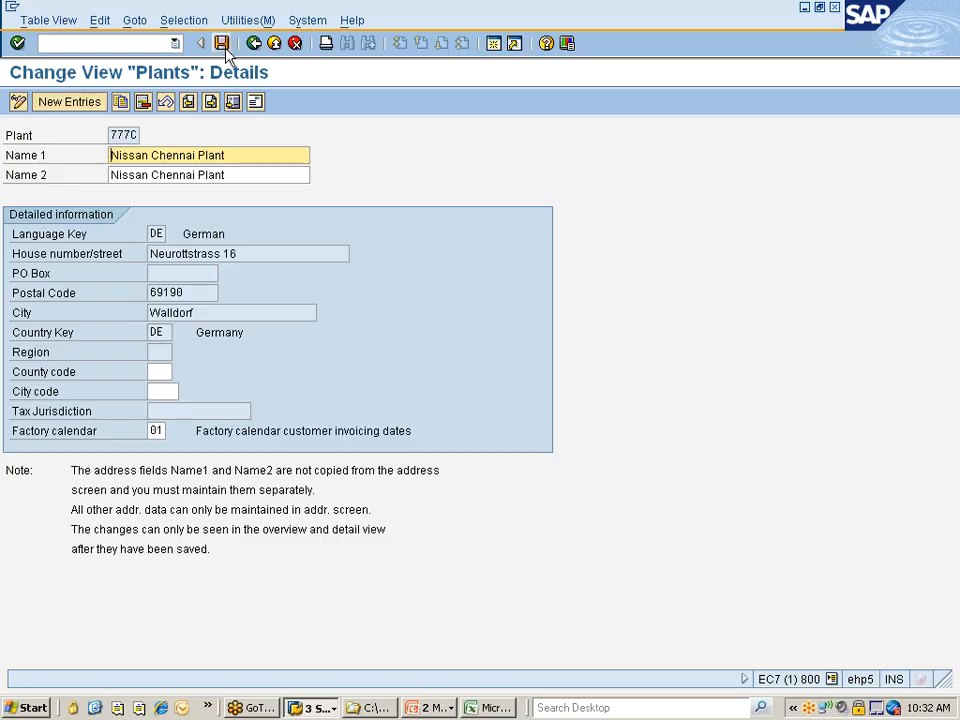
click(227, 45)
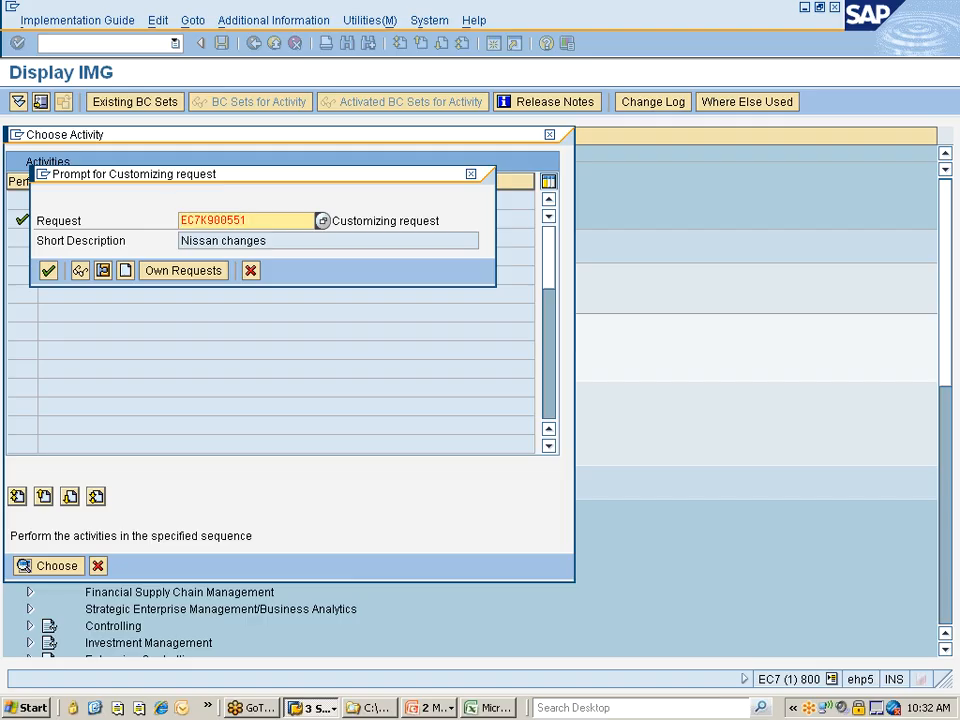
click(48, 270)
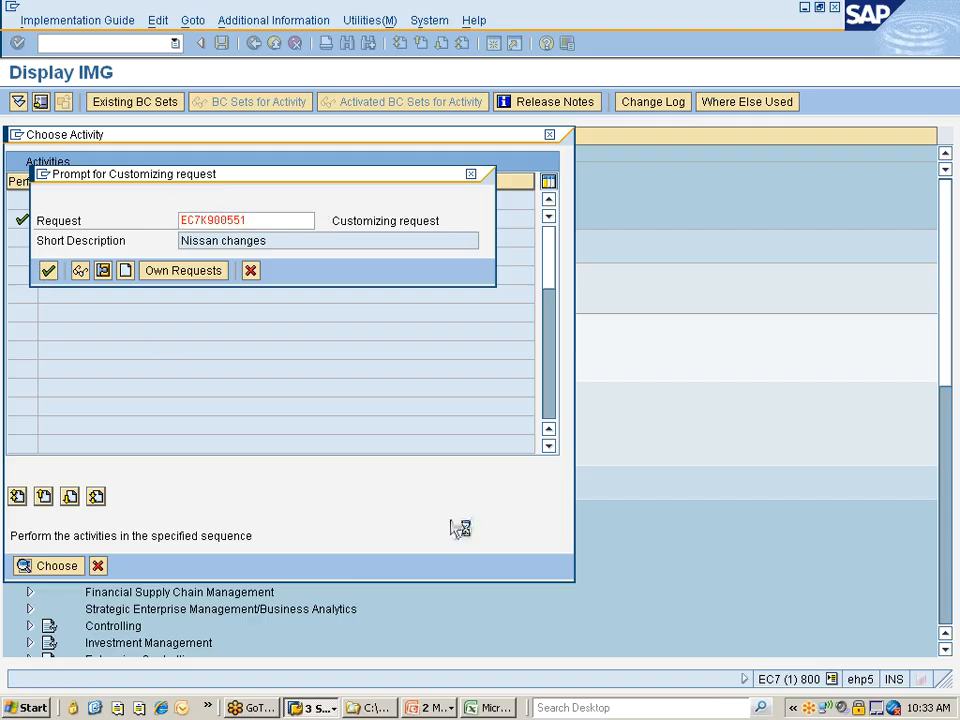
Switch to the Excel workbook SAP MM 10AM Class.xlsx and enter "What data do you maontain for defining the plant?" in cell B51
click(490, 708)
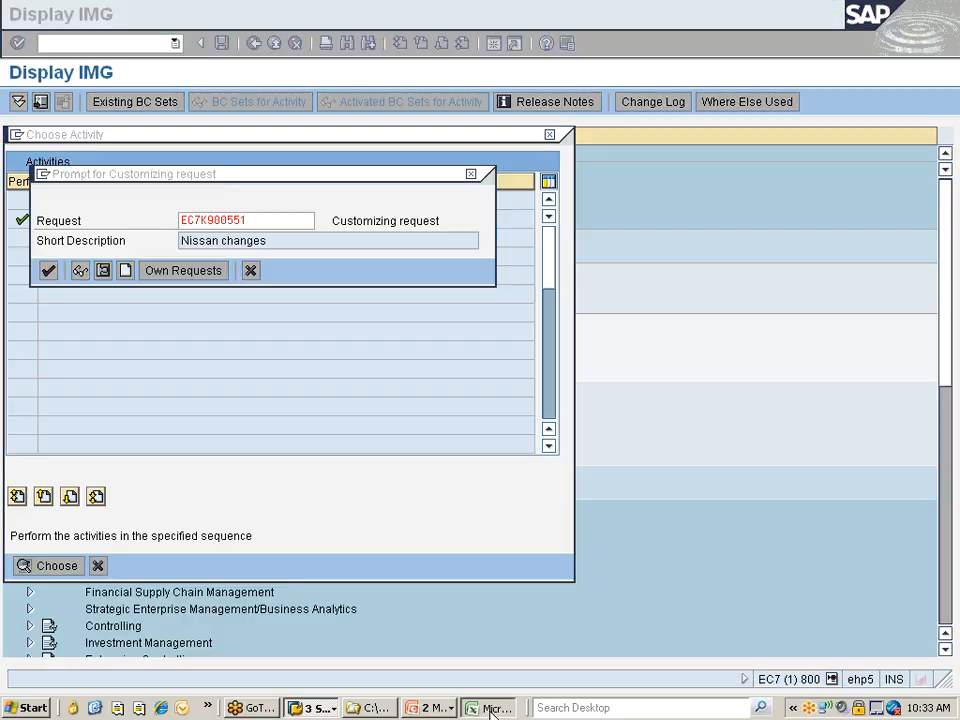
key(Return)
text(W)
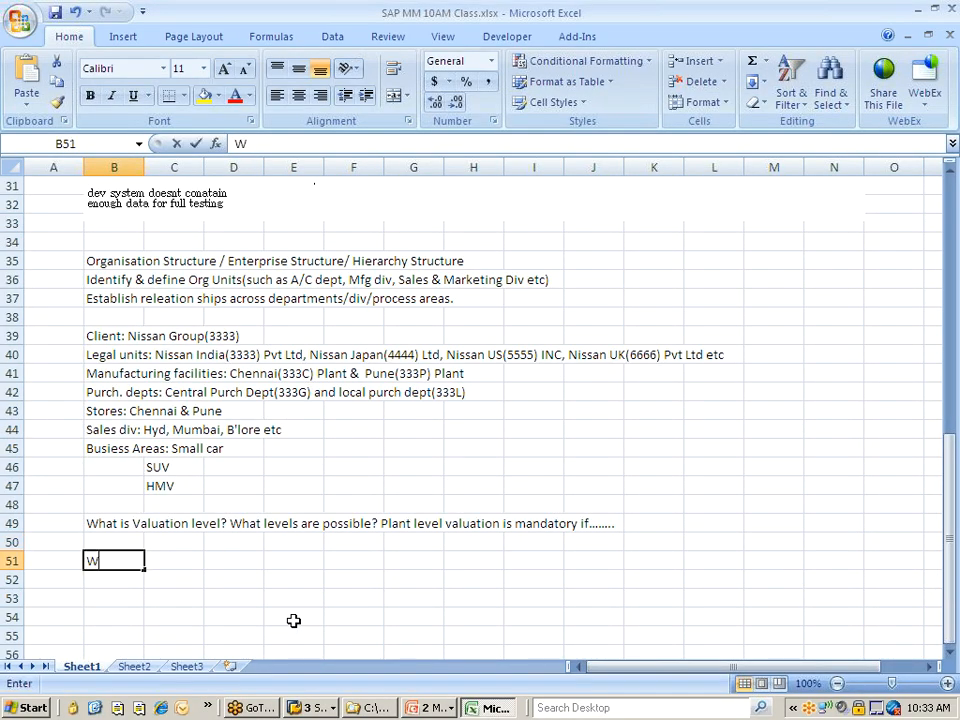
text(g)
key(BackSpace)
text(hat data do you maontain for defi)
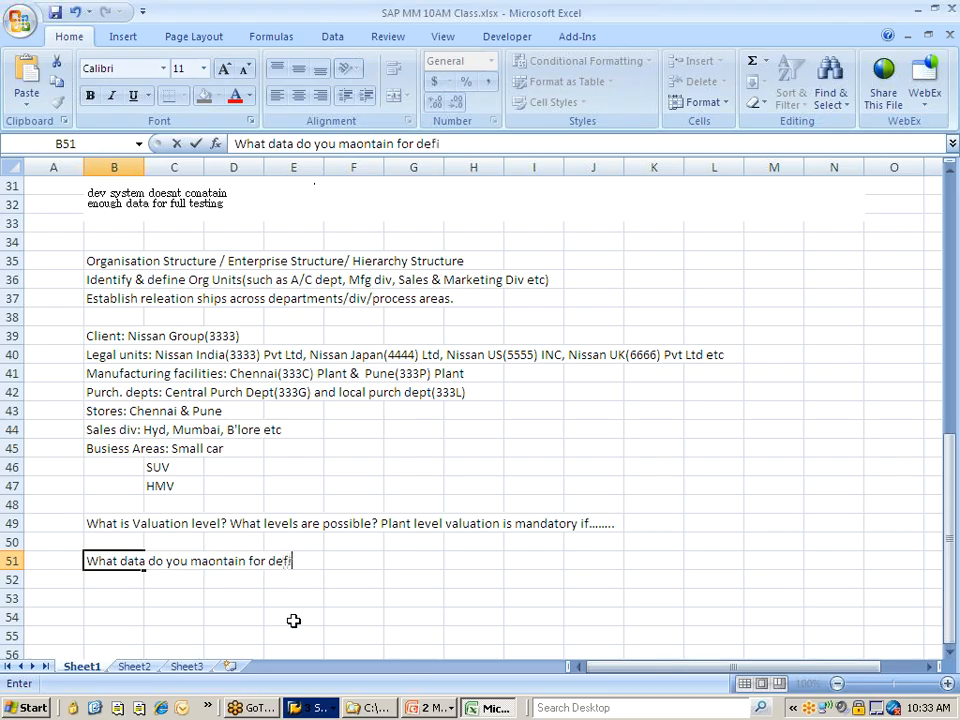
text(ning the plany)
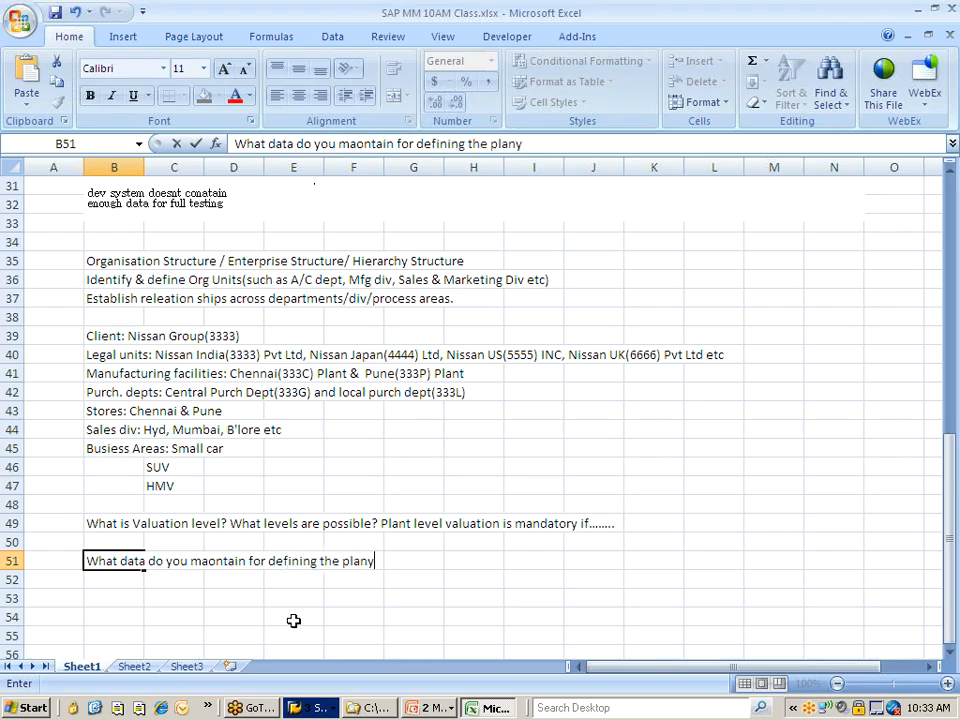
key(BackSpace)
text(t?)
key(Return)
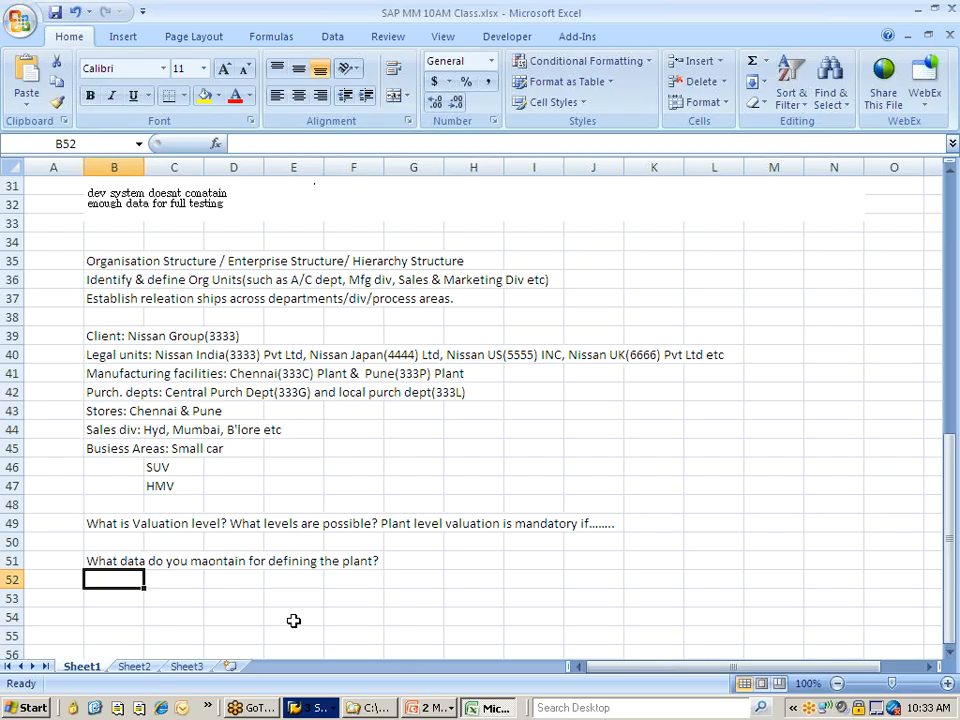
Correct "maontain" to "maintain" in the plant question in cell B51
double_click(209, 565)
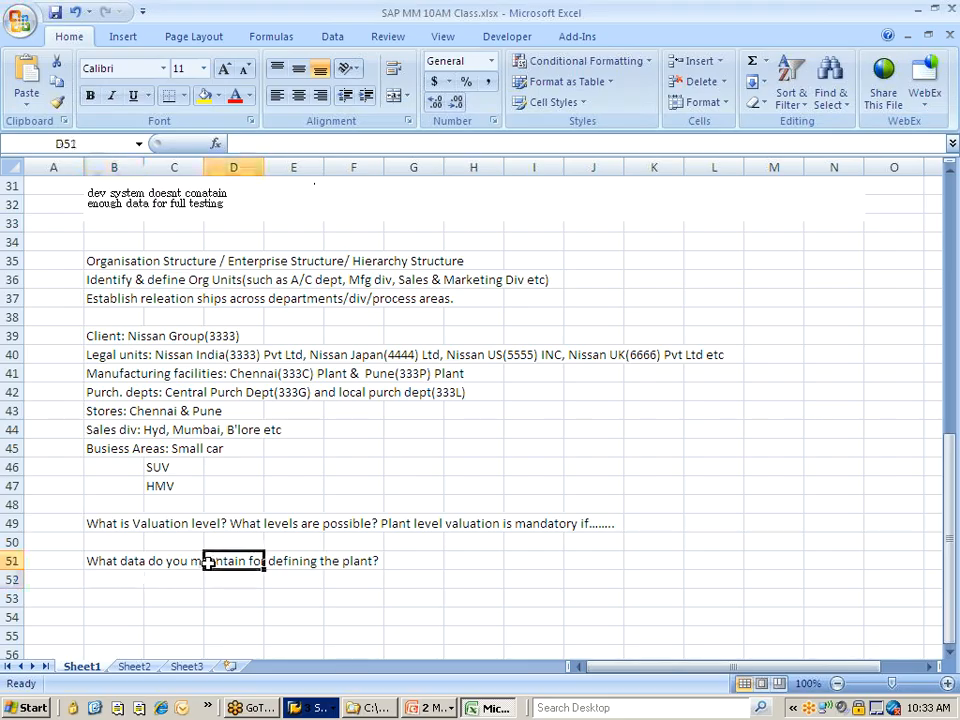
click(165, 615)
click(113, 565)
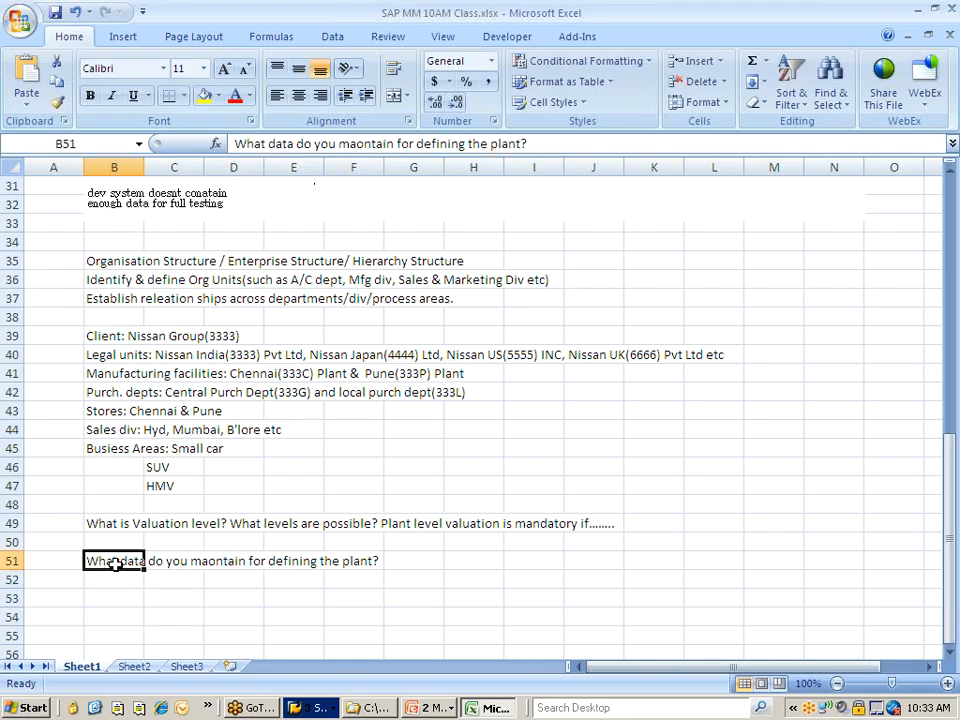
click(366, 143)
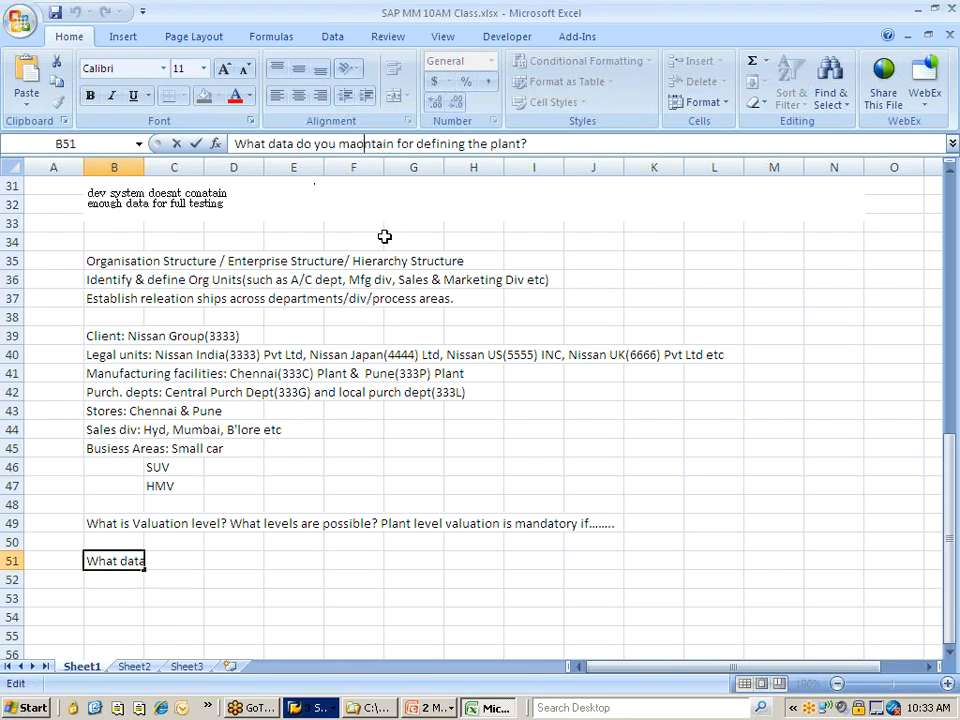
key(BackSpace)
text(i)
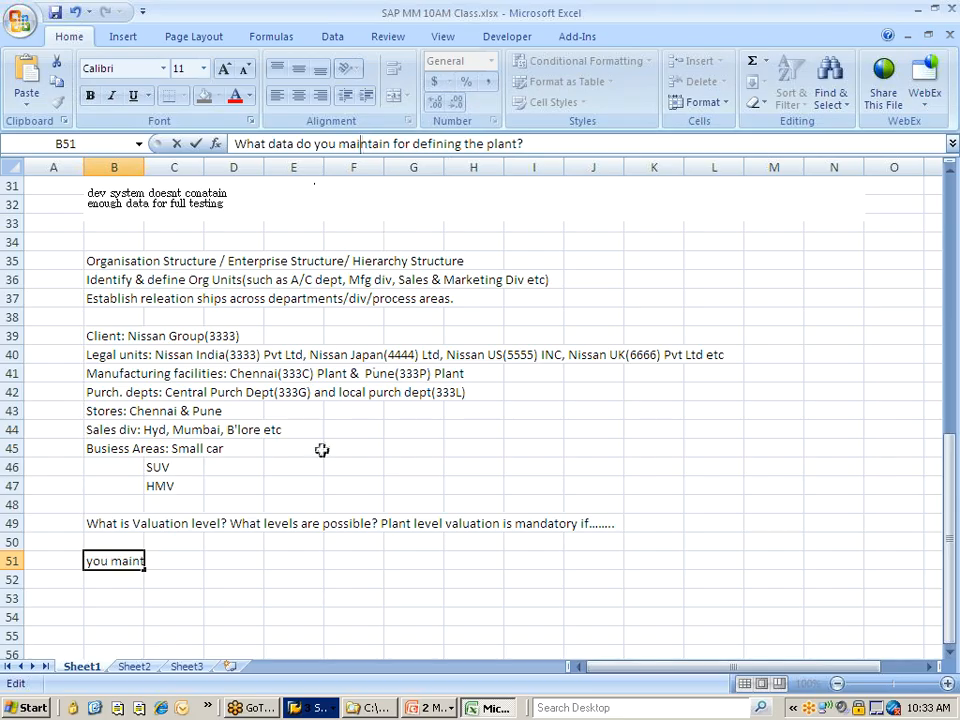
click(283, 540)
Switch to SAP to review the ID and name fields in the details of plant 777C, and return to the Excel workbook
key(alt+Tab)
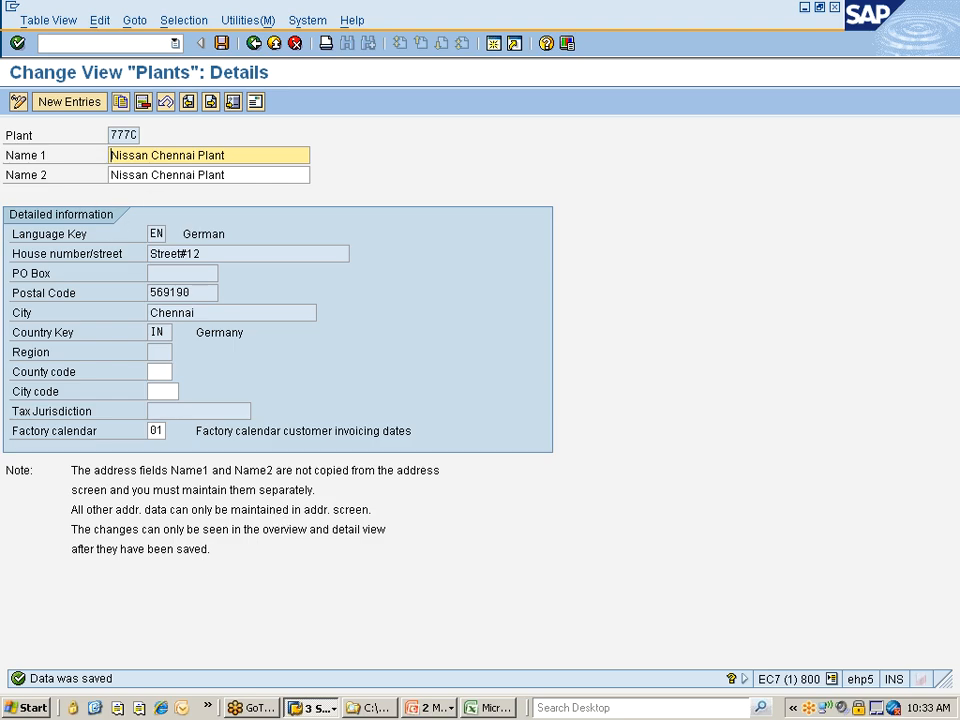
click(116, 134)
click(114, 155)
key(alt+Tab)
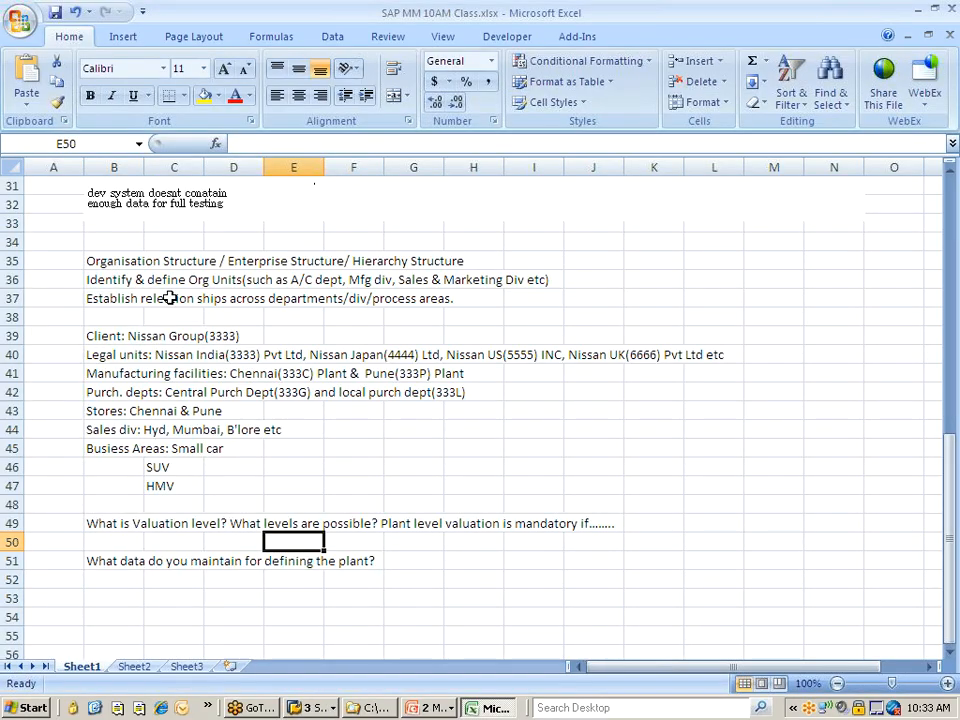
Enter "ID, Name & Description" in cell B52 as the start of the answer to the plant question
click(135, 579)
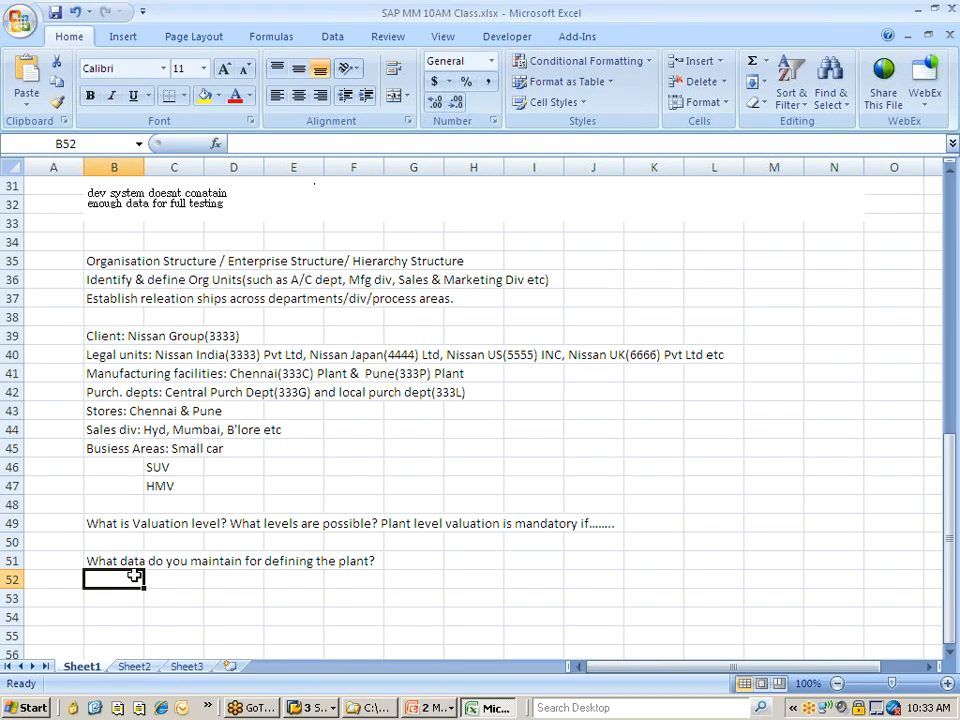
text(ID)
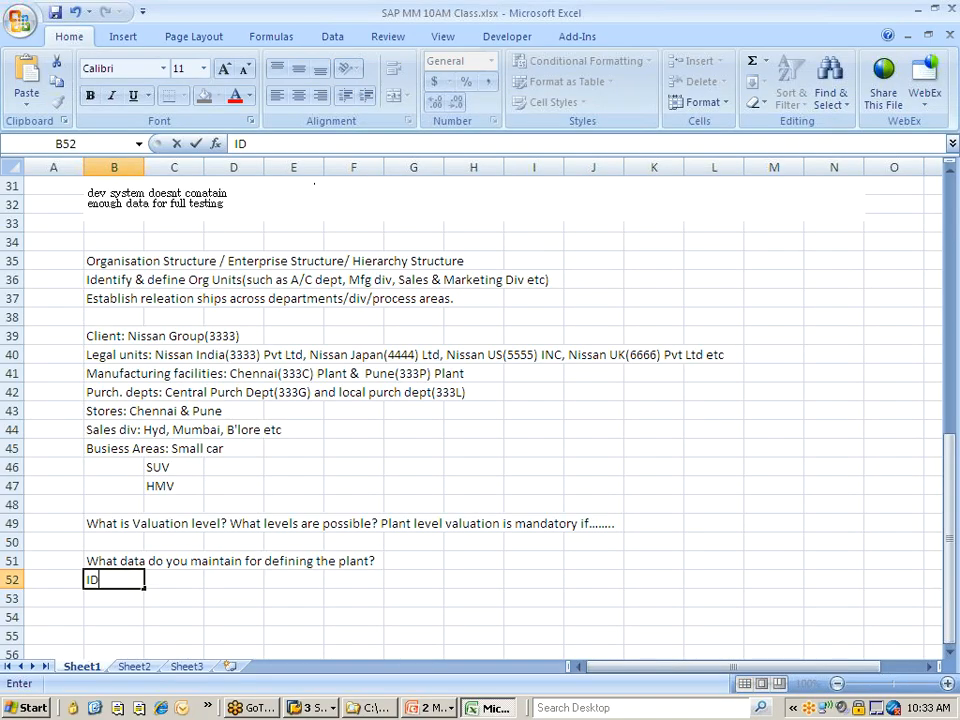
text(, Name & Description)
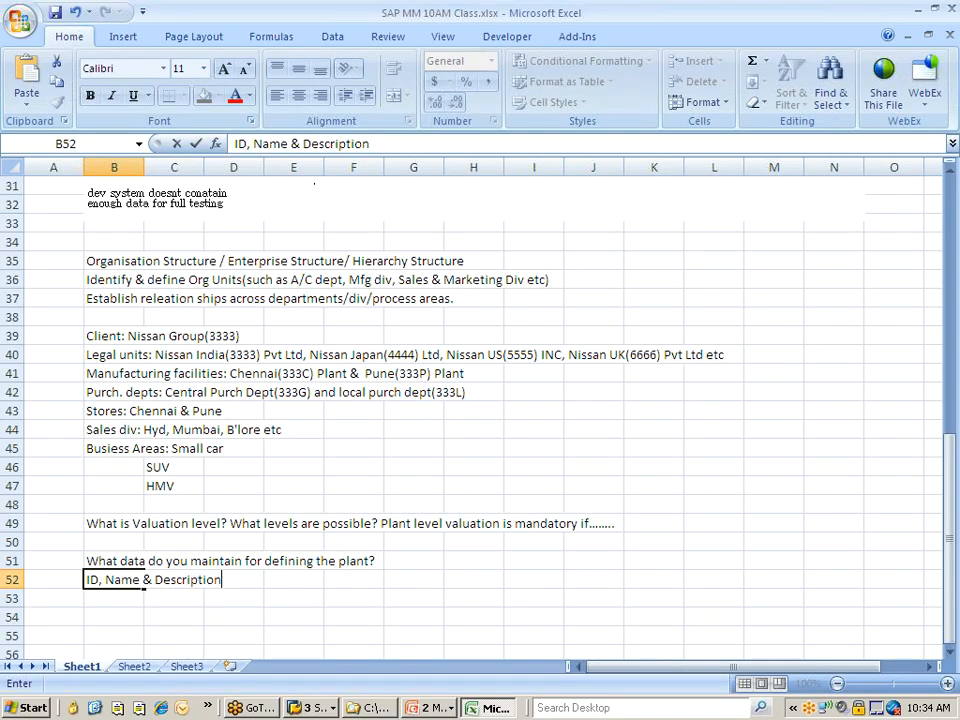
Extend the answer in cell B52 with ", Address, Tax jurisdiction code, Factory calendar"
key(F2)
text(Addres)
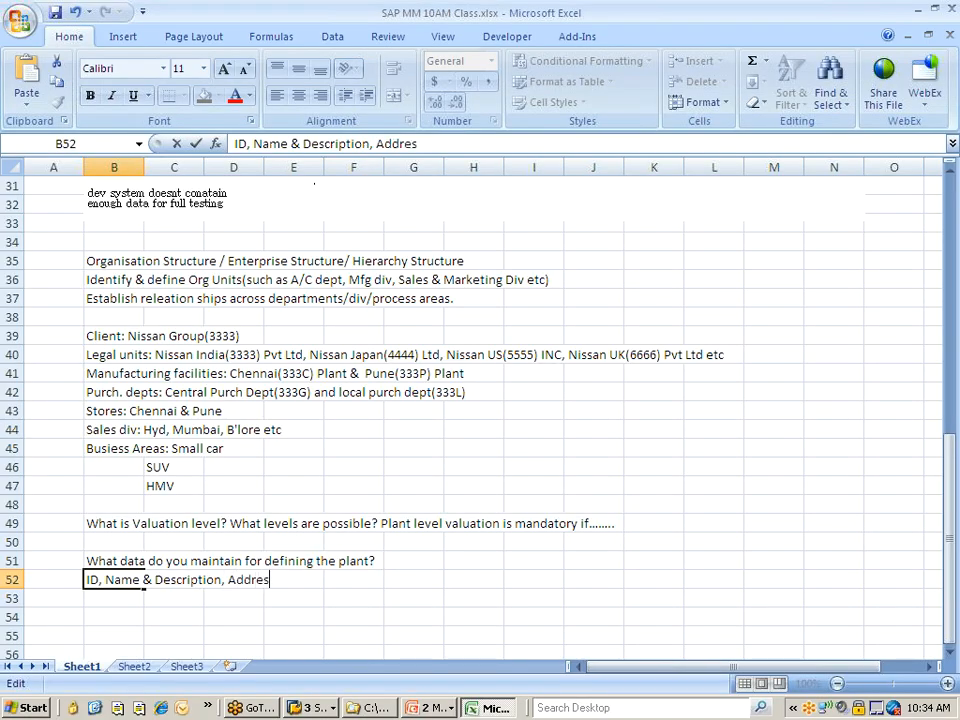
text(s, Tax juris)
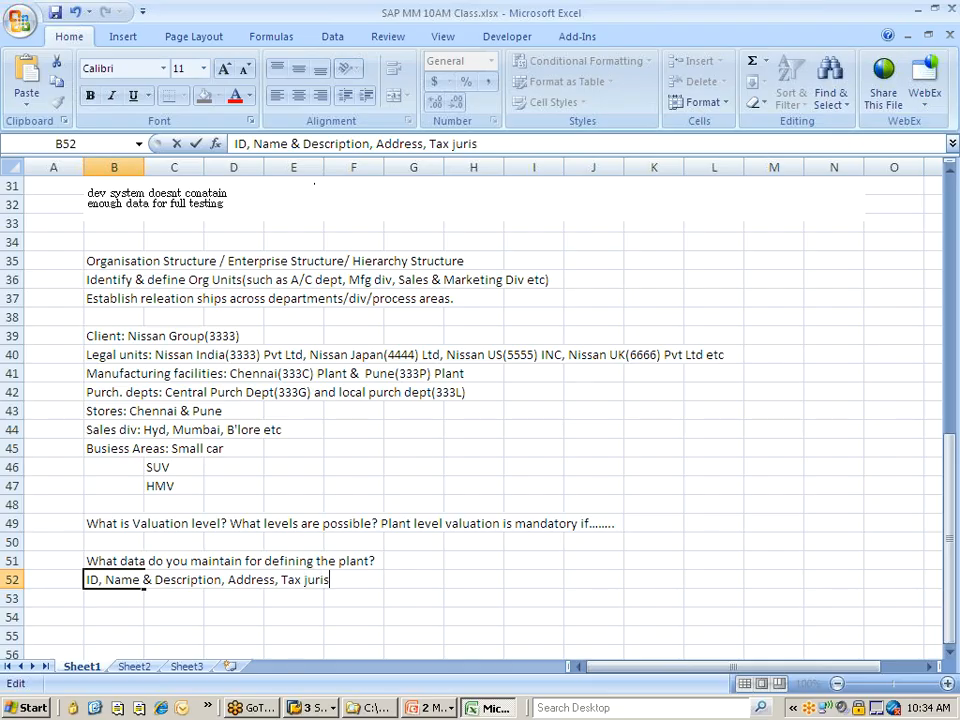
text(diction code, )
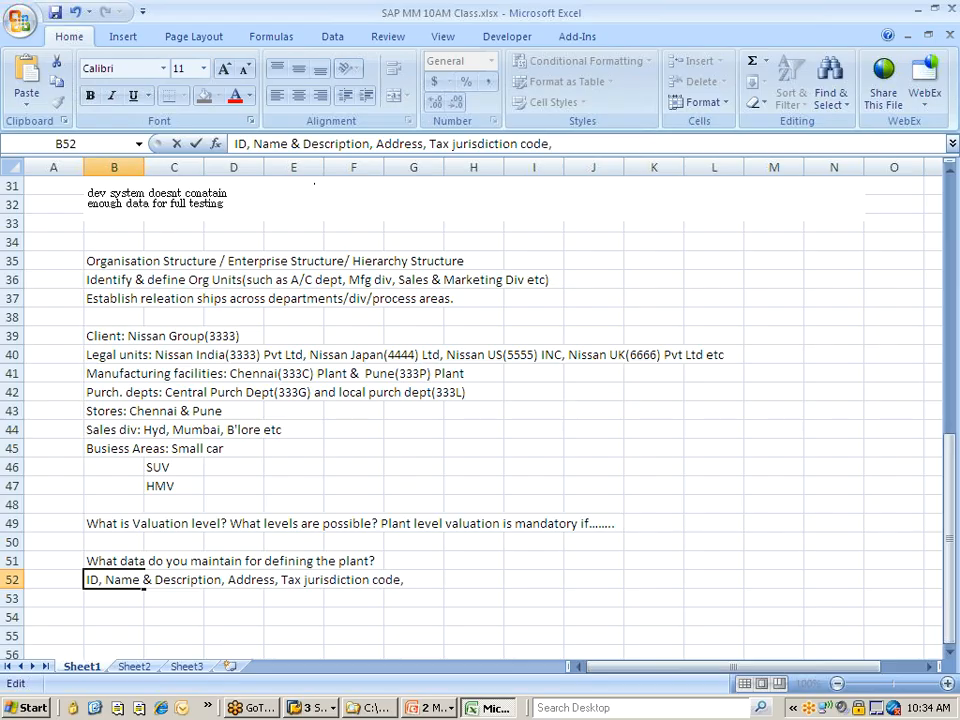
text(Factory )
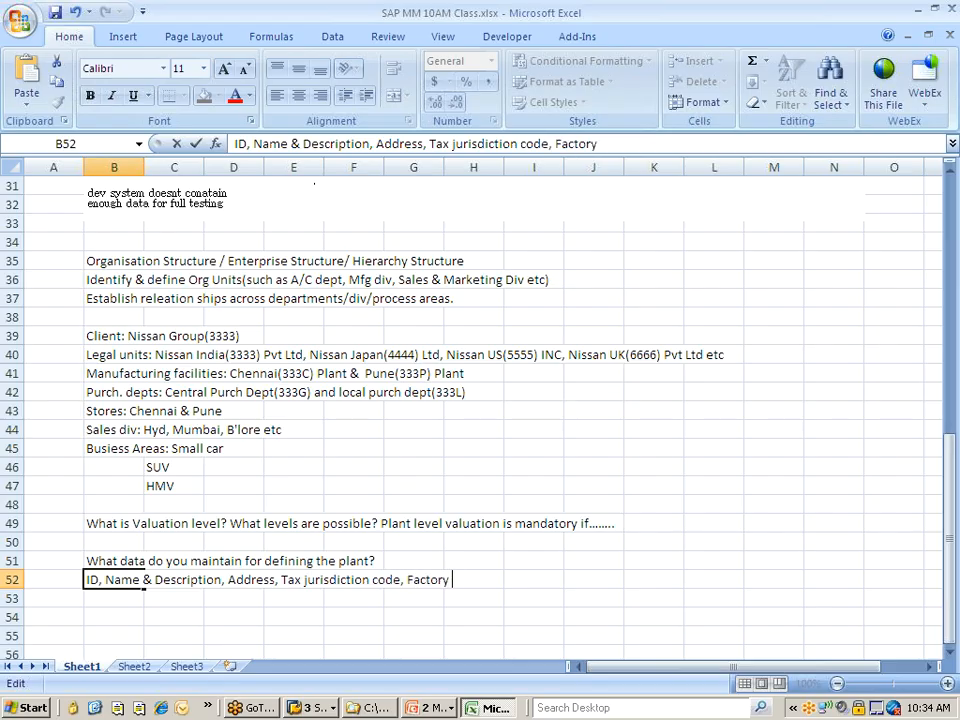
text(calenda)
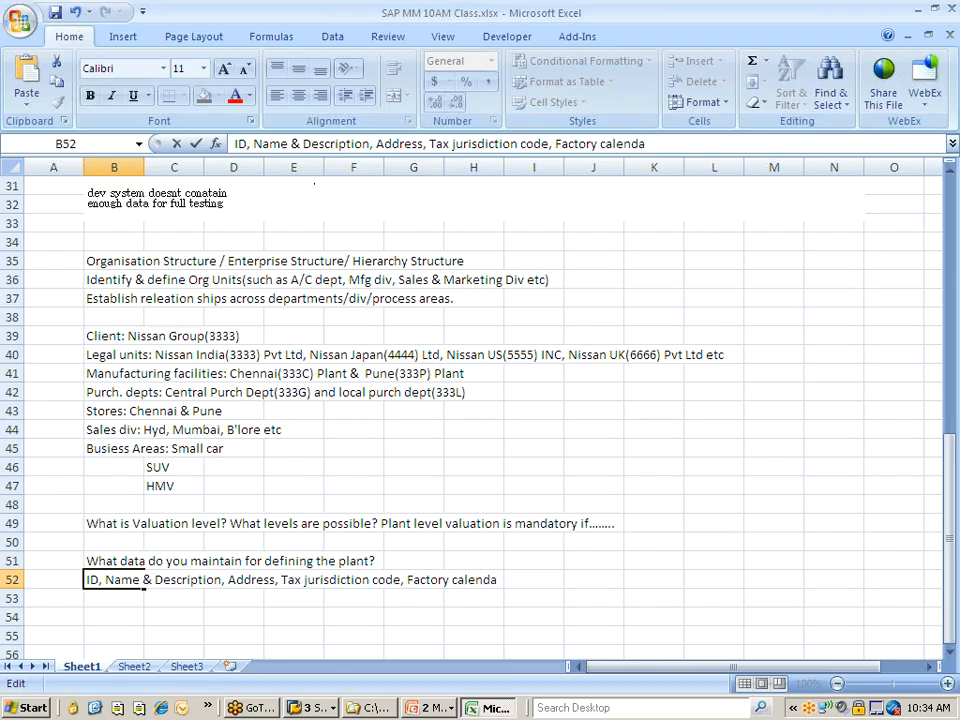
text(r)
Switch to SAP, leave the plant details, and start a plant copy in the "Copy, delete, check plant" activity
key(alt+Tab)
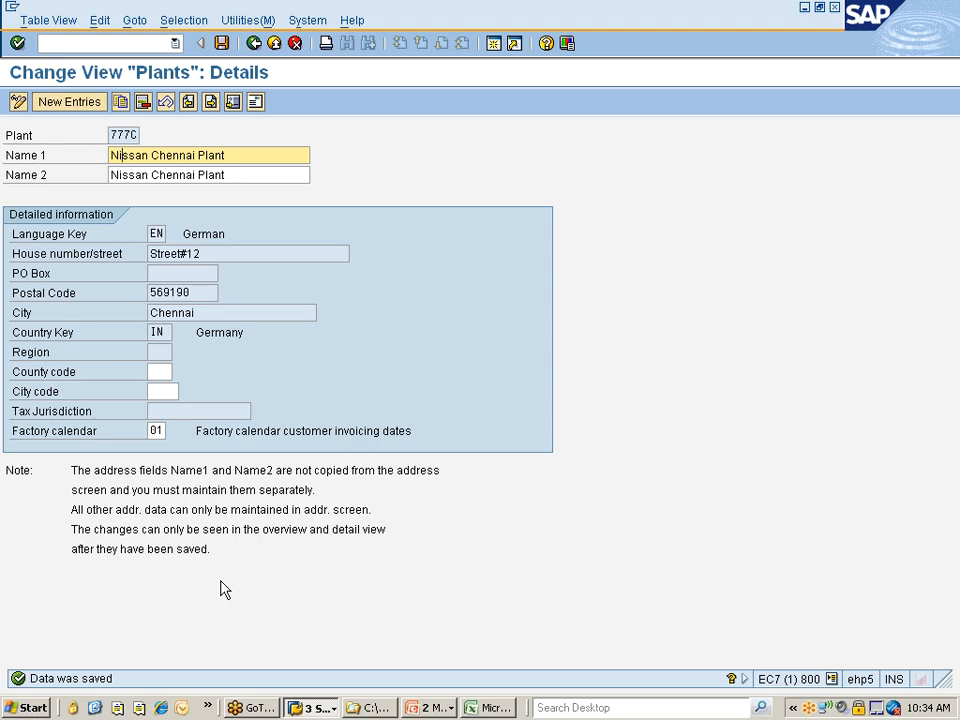
key(Return)
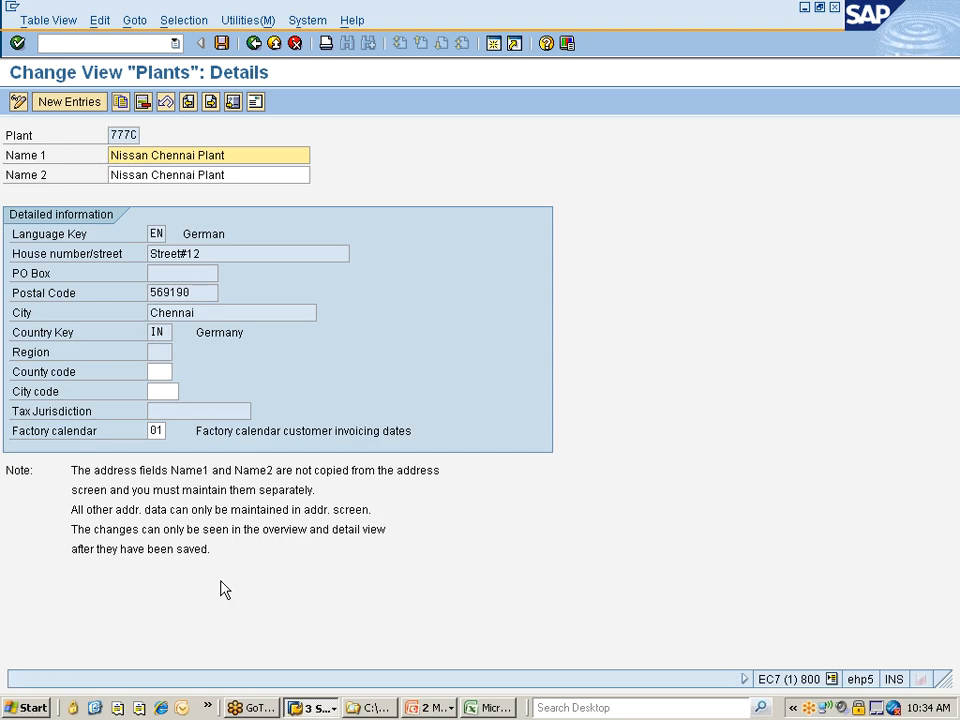
click(224, 45)
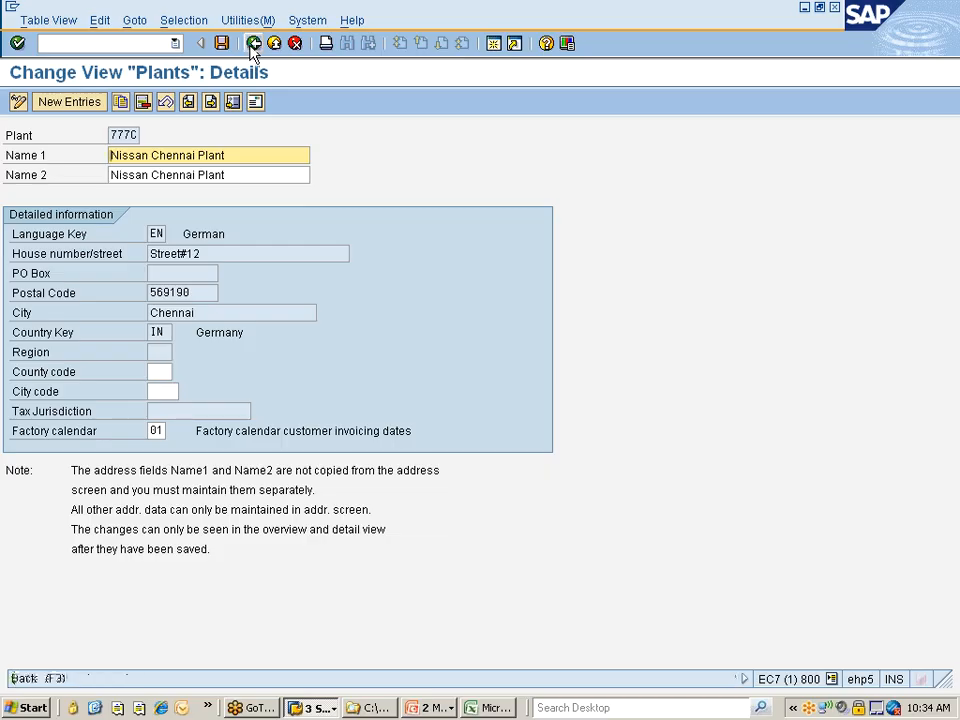
click(254, 44)
click(254, 44)
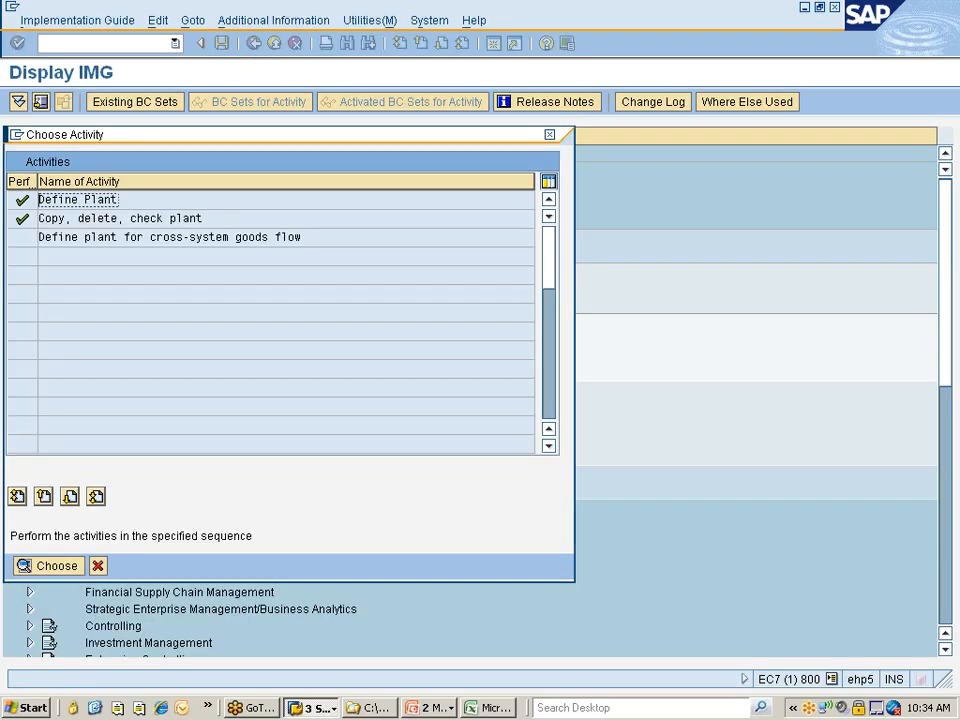
double_click(110, 218)
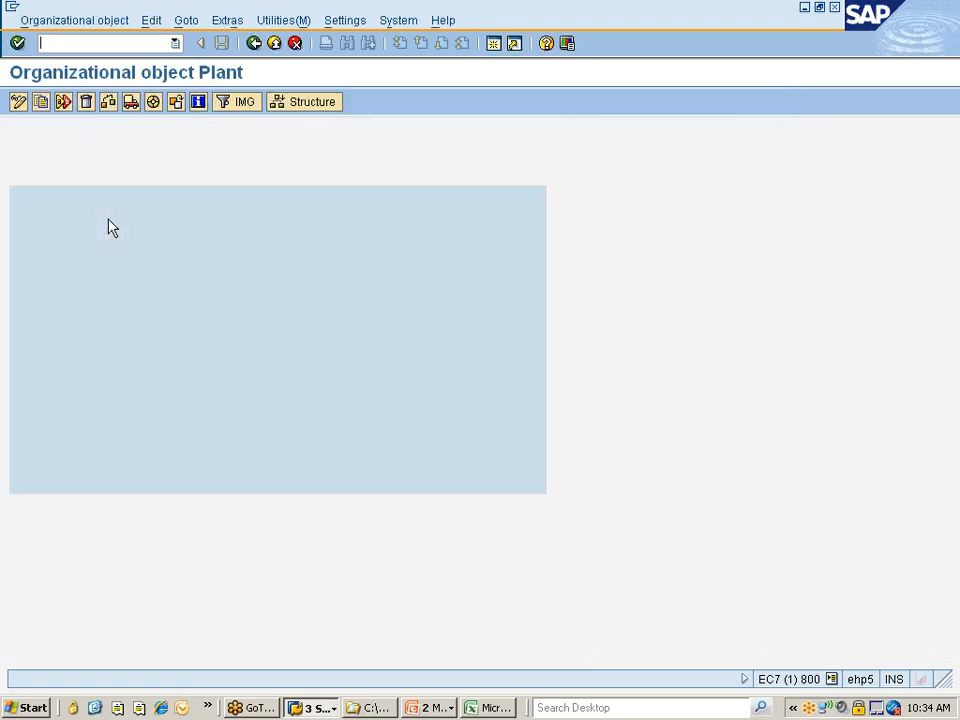
click(43, 103)
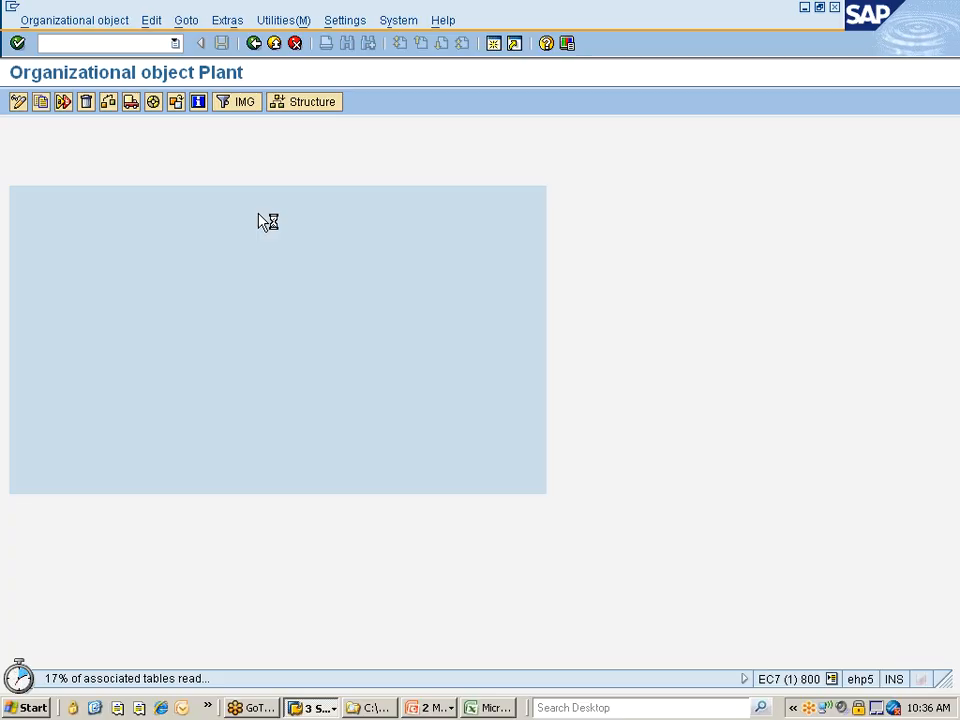
Switch to Outlook and search the inbox for the sender's surname
click(183, 708)
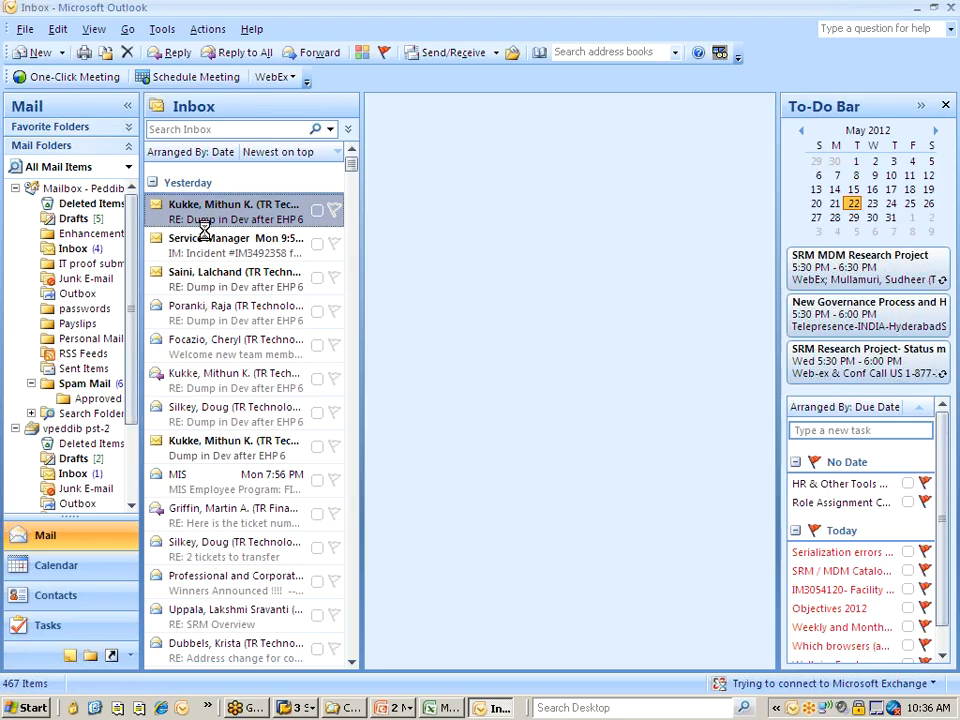
click(193, 140)
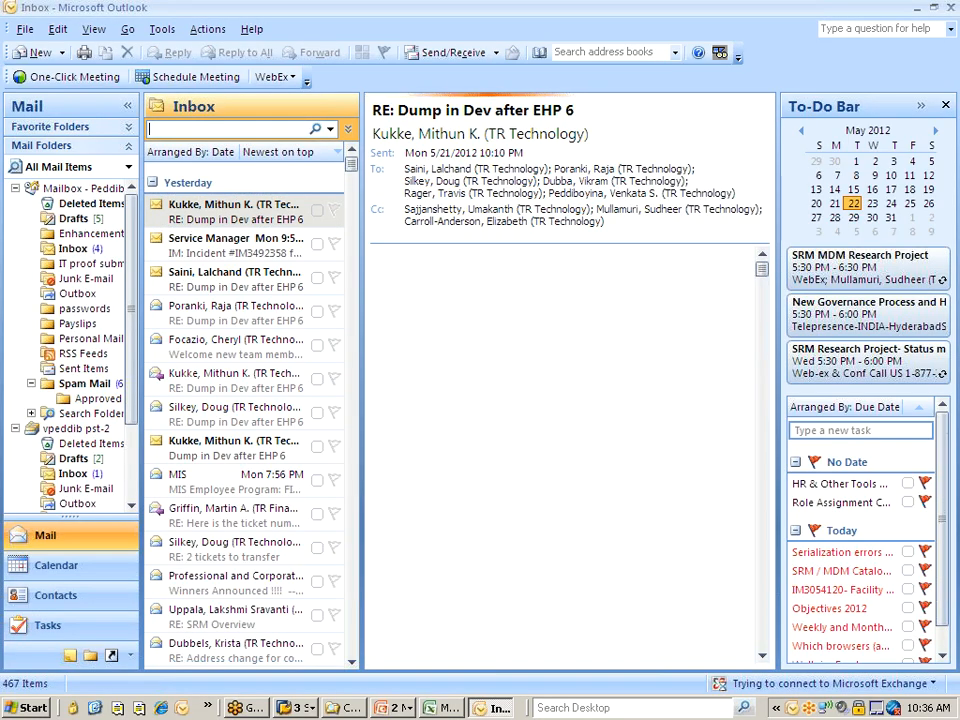
text(poli)
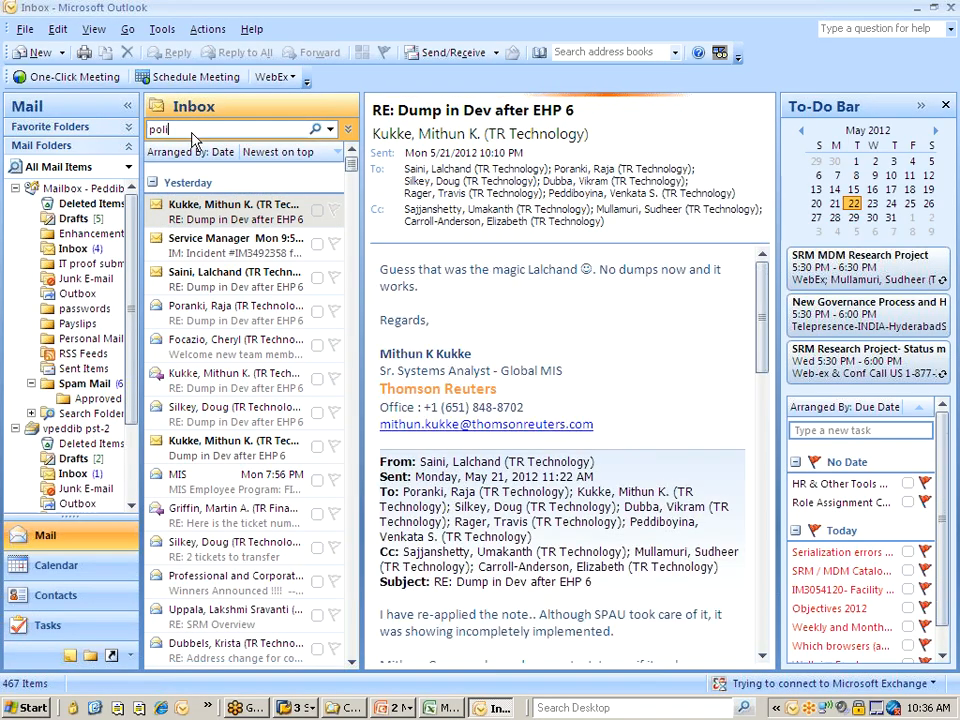
text(neni)
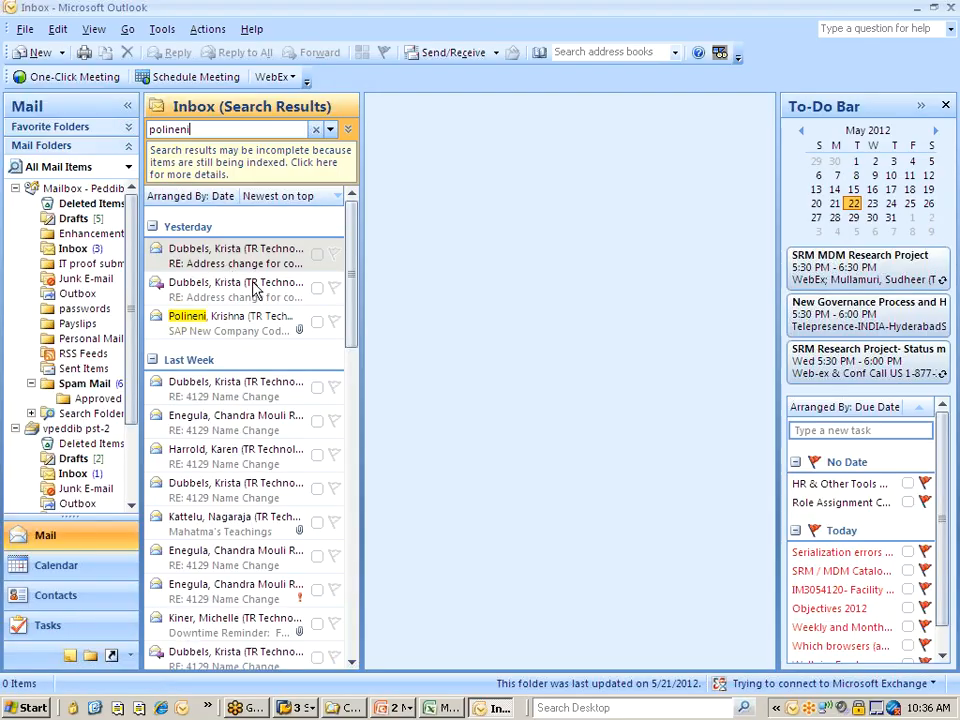
Examine the company code table in the "SAP New Company Code/Module Configuration for May 2012" message, and close Outlook
click(229, 328)
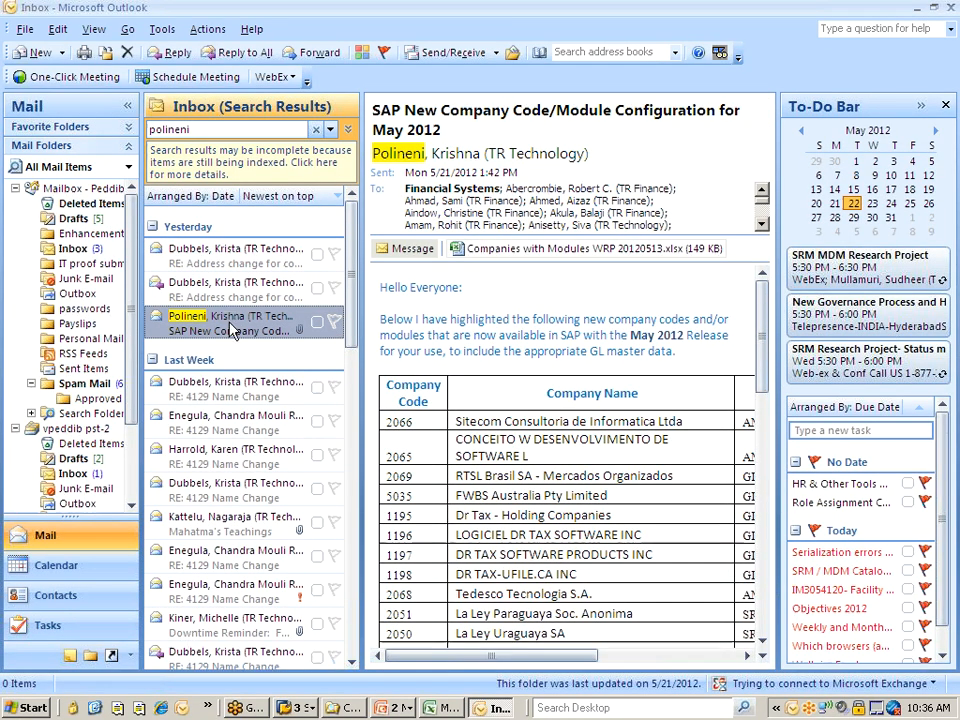
double_click(229, 328)
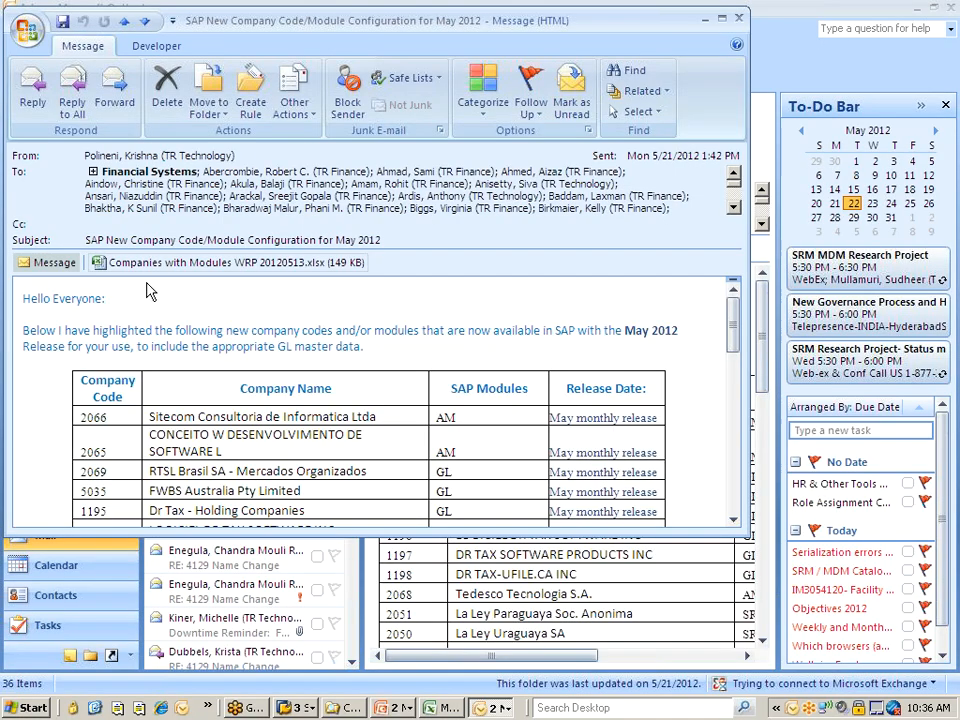
click(721, 18)
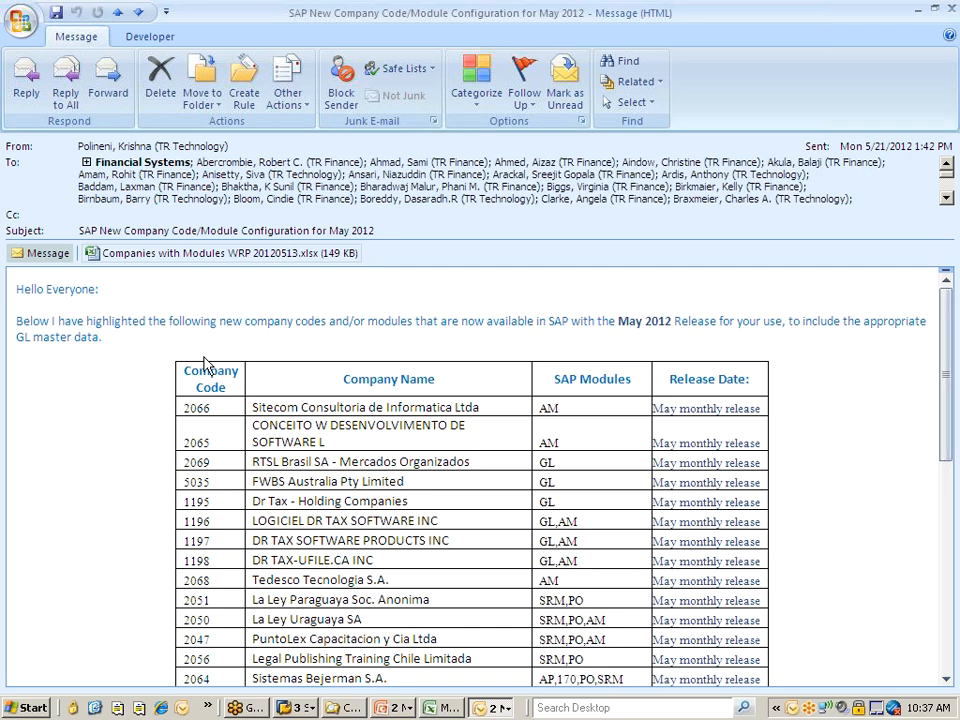
scroll(185, 320, down, 2)
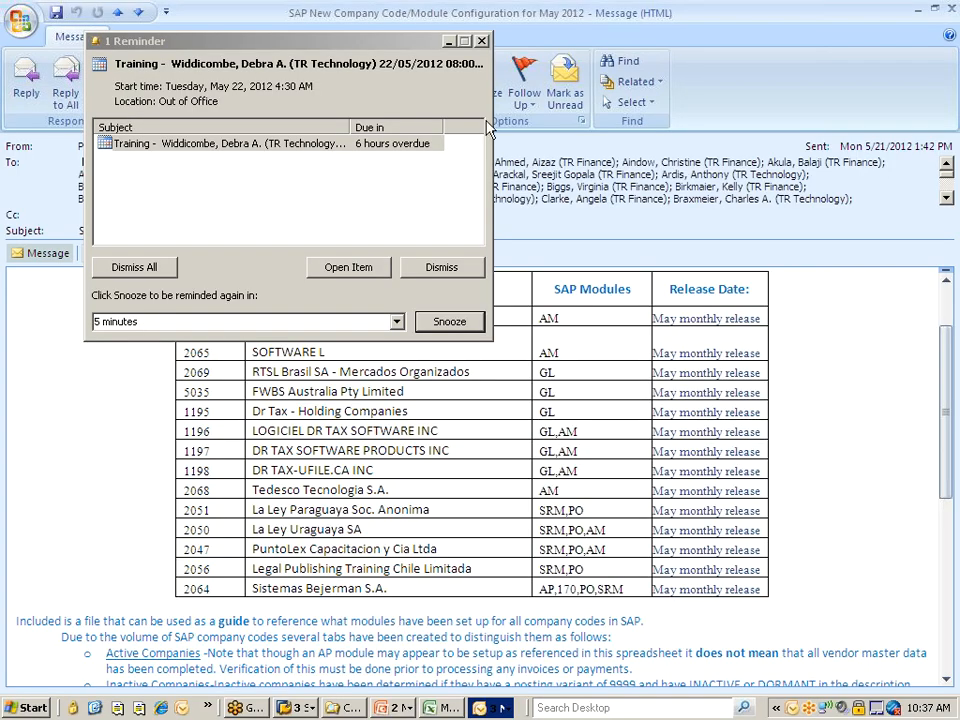
click(481, 42)
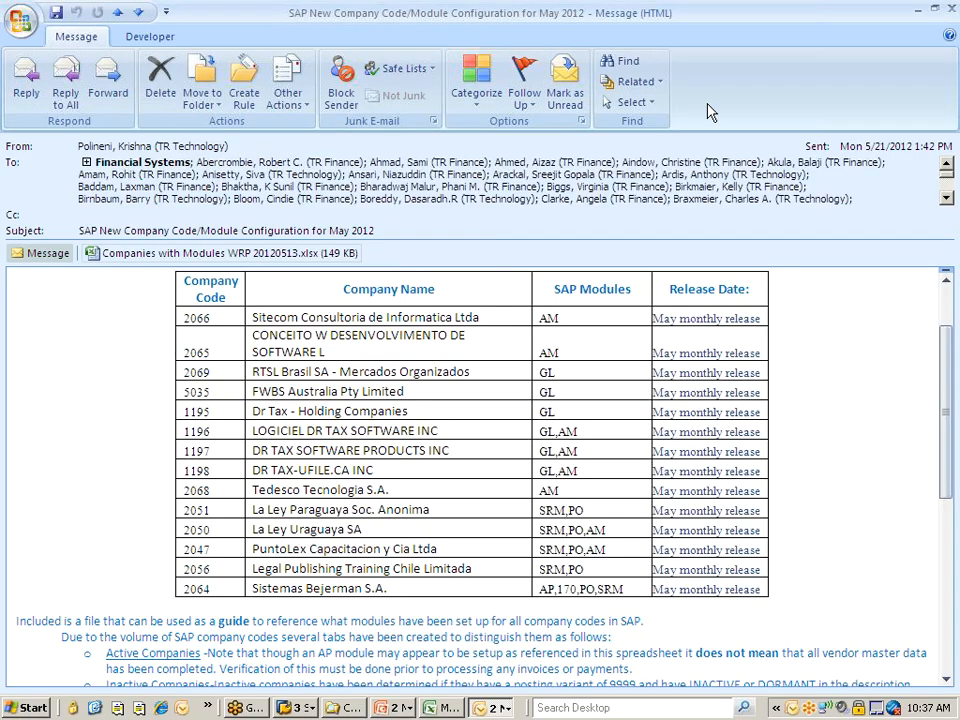
click(951, 9)
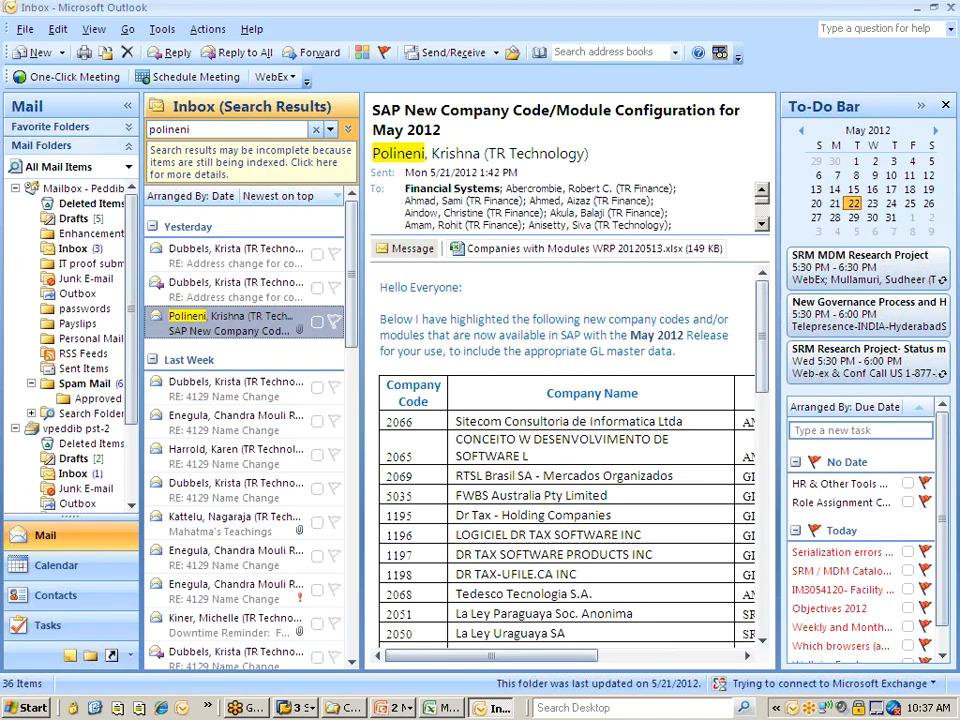
click(316, 130)
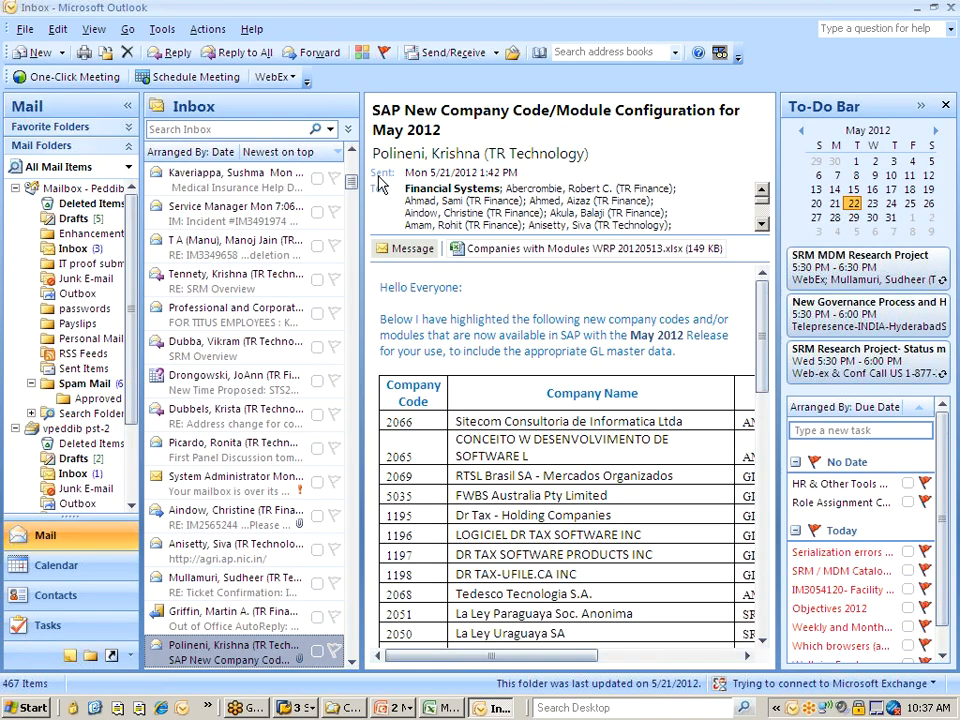
click(949, 8)
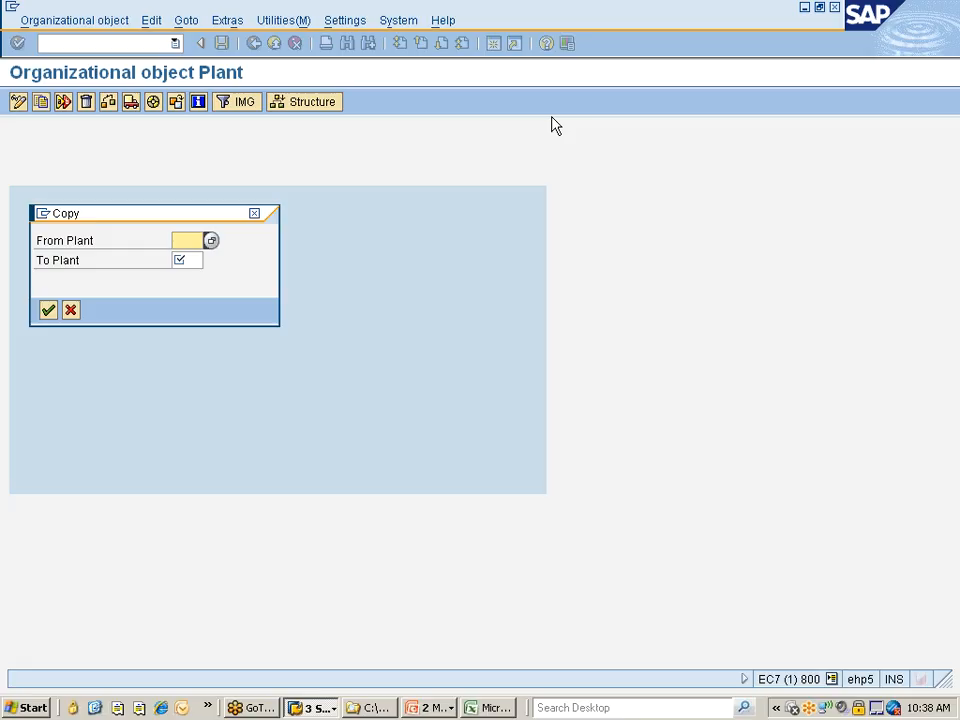
Set the plant copy to run from plant 777C to plant 777P and start it
text(777)
key(Down)
key(Return)
key(Tab)
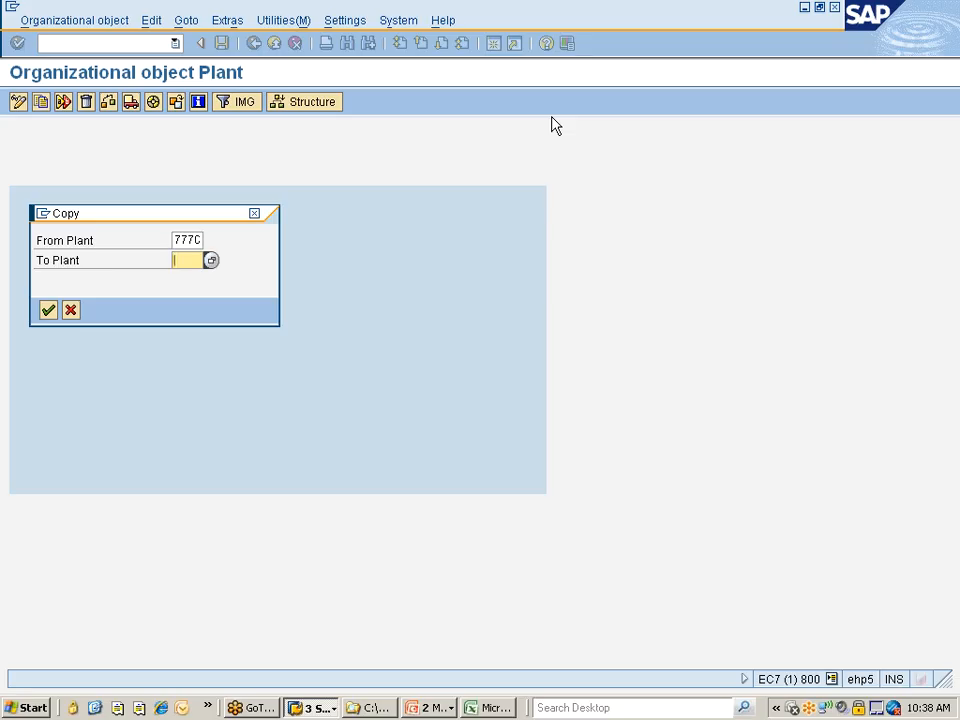
text(777)
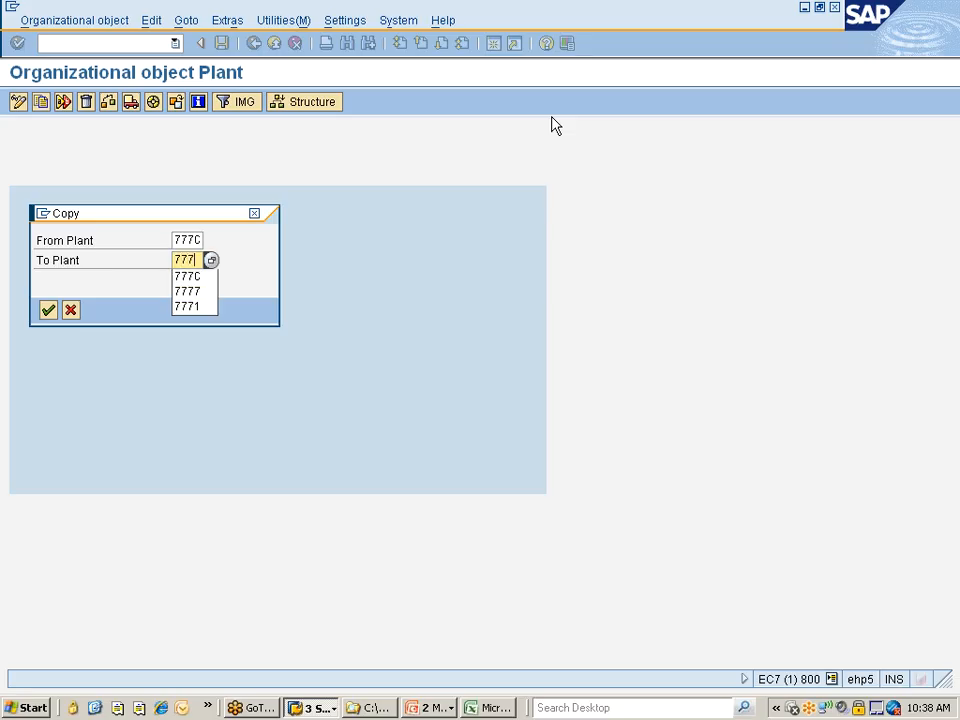
text(P)
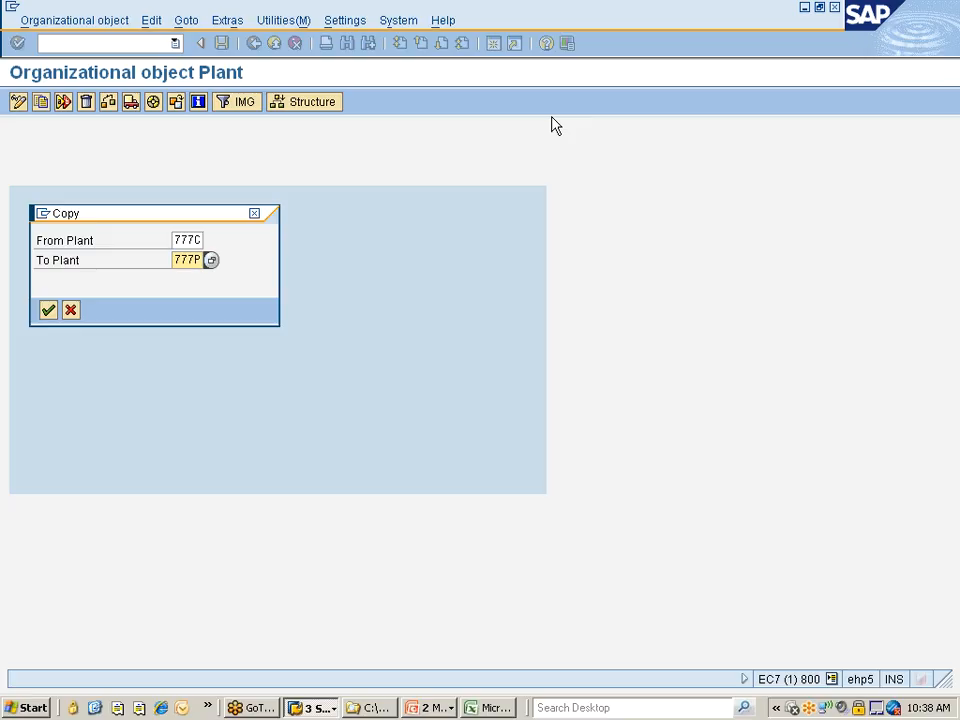
key(Return)
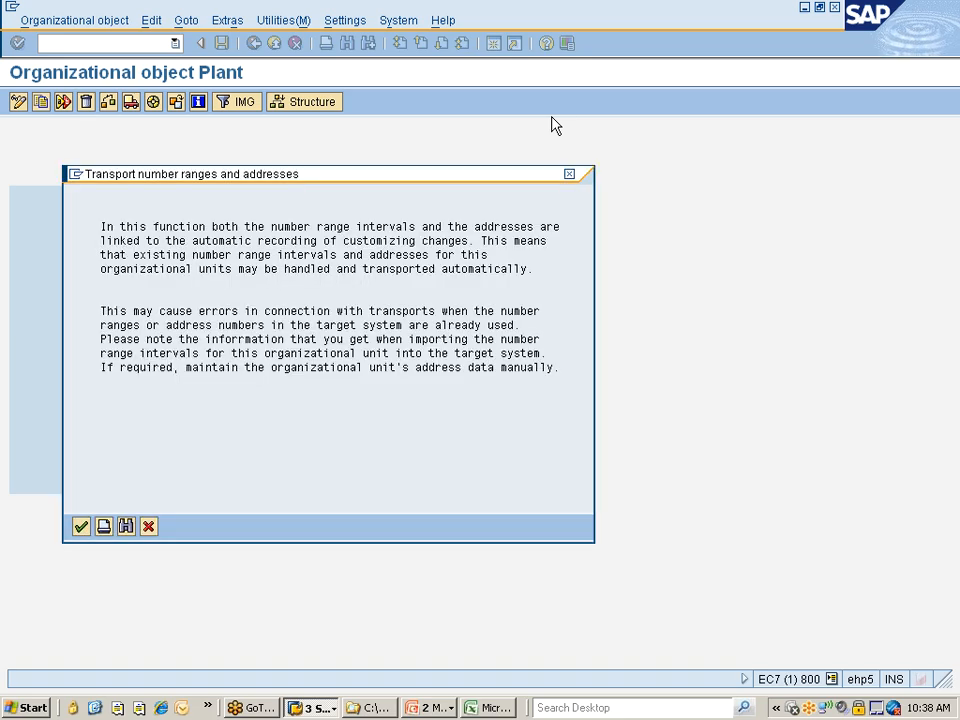
Complete the copy without transporting number ranges, record it in customizing request EC7K900551, and view the completed activities
key(Return)
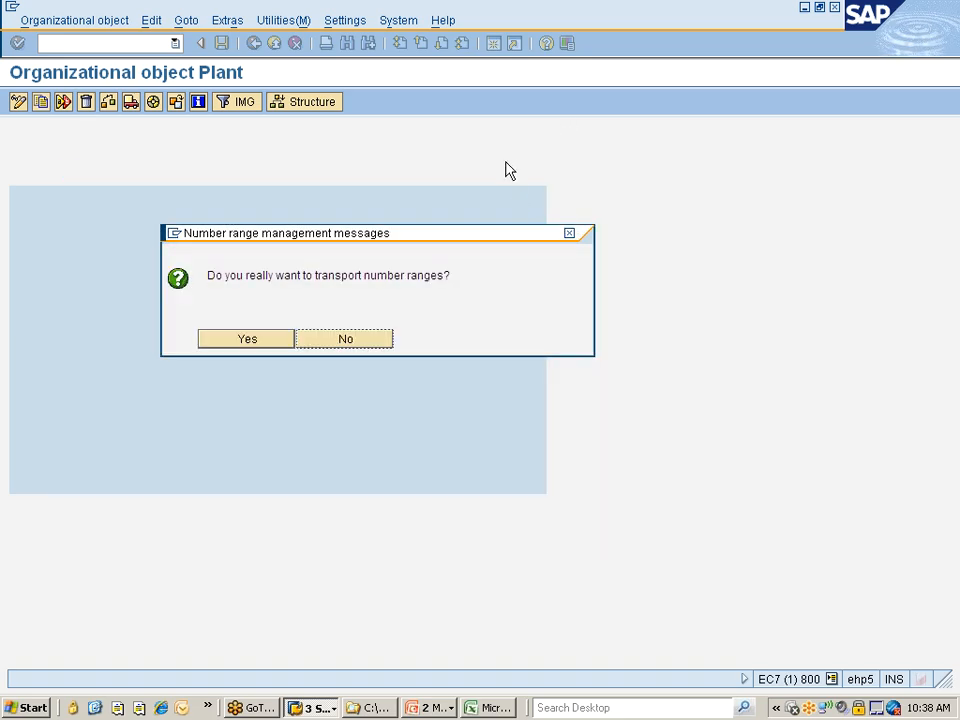
click(358, 339)
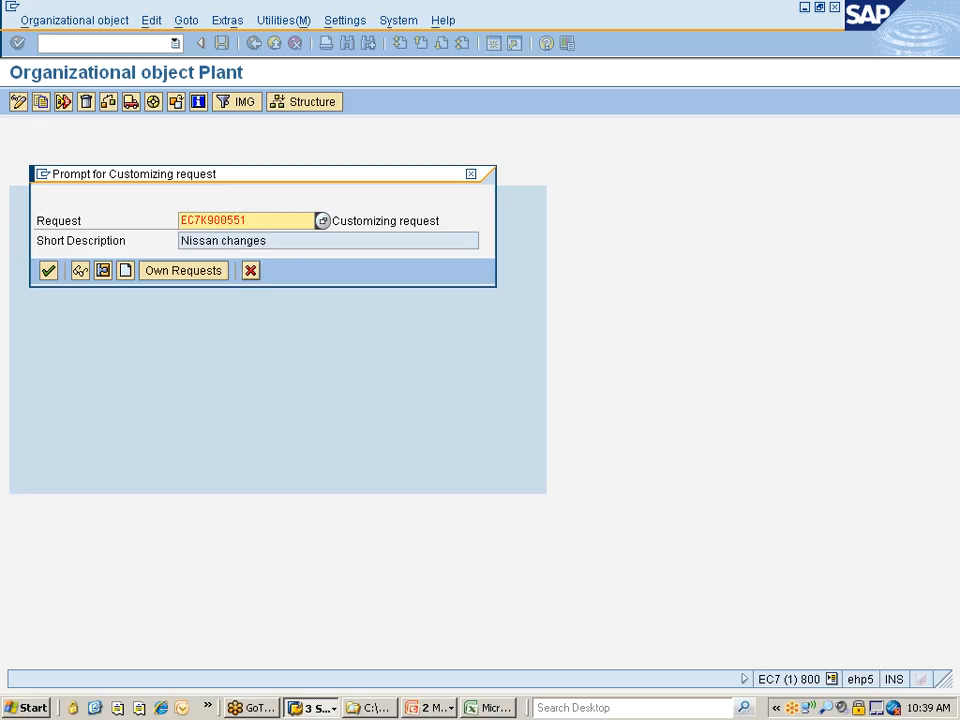
click(48, 271)
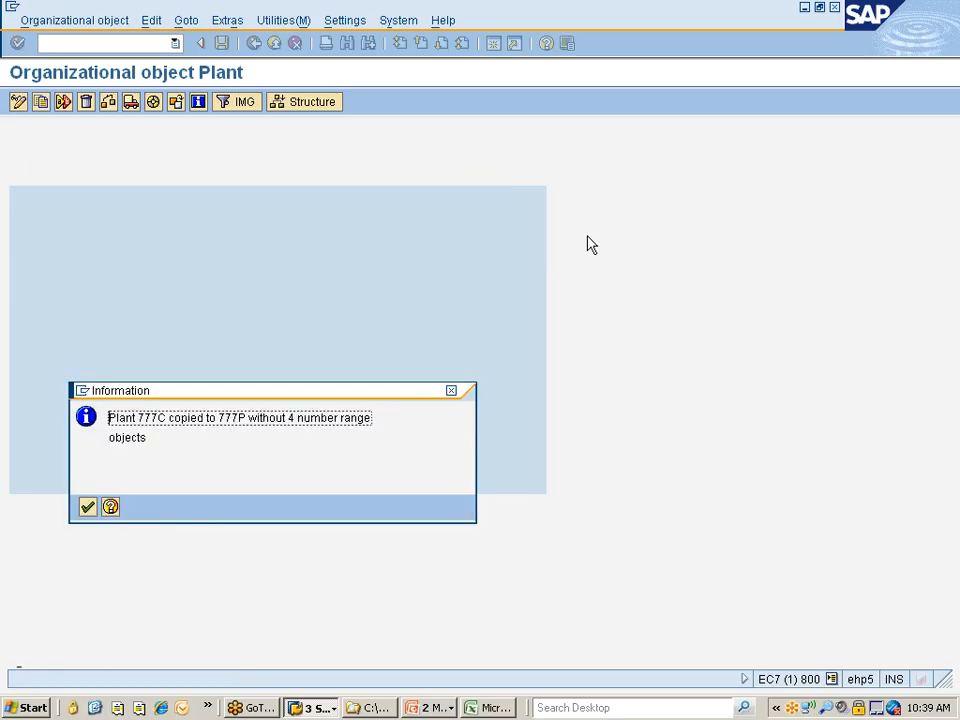
key(Return)
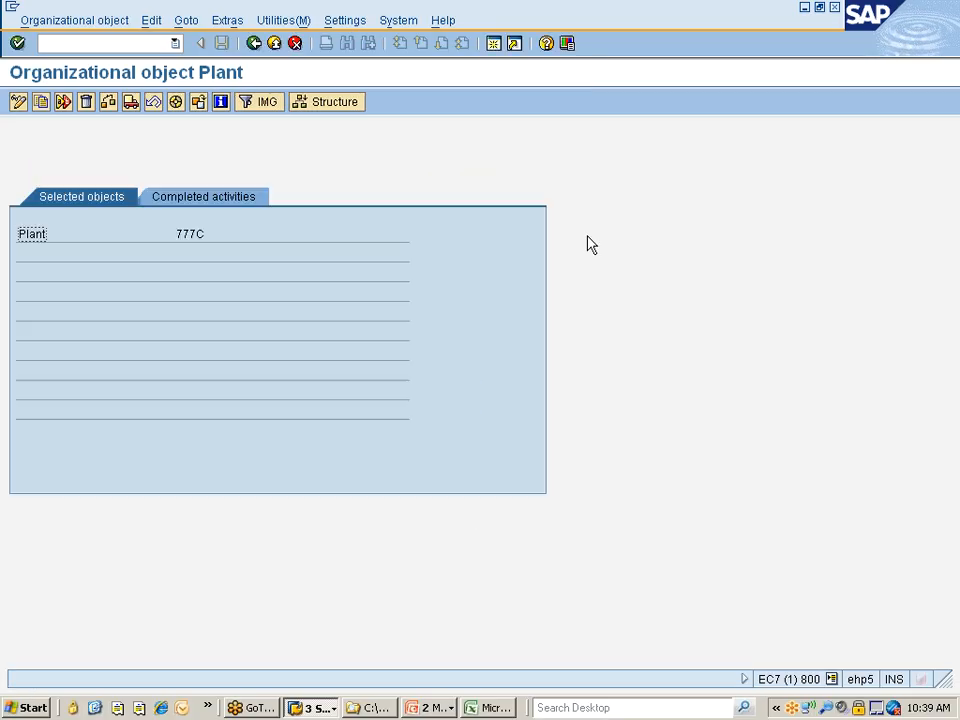
click(233, 199)
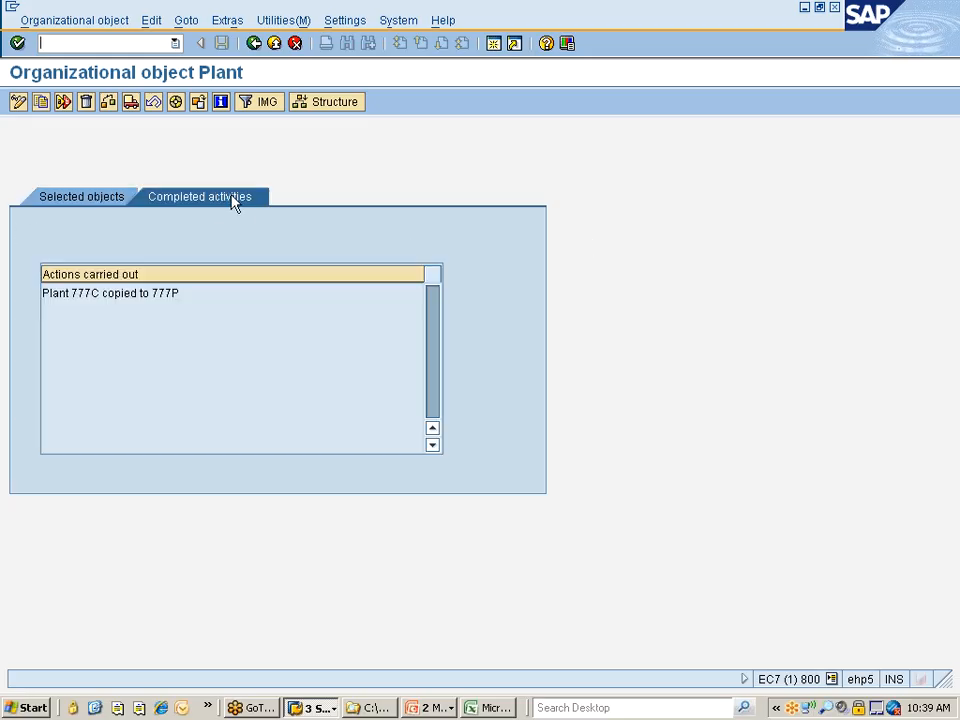
Return to the activity list, open the Define Plant activity, and position the plant overview at 777P
click(255, 44)
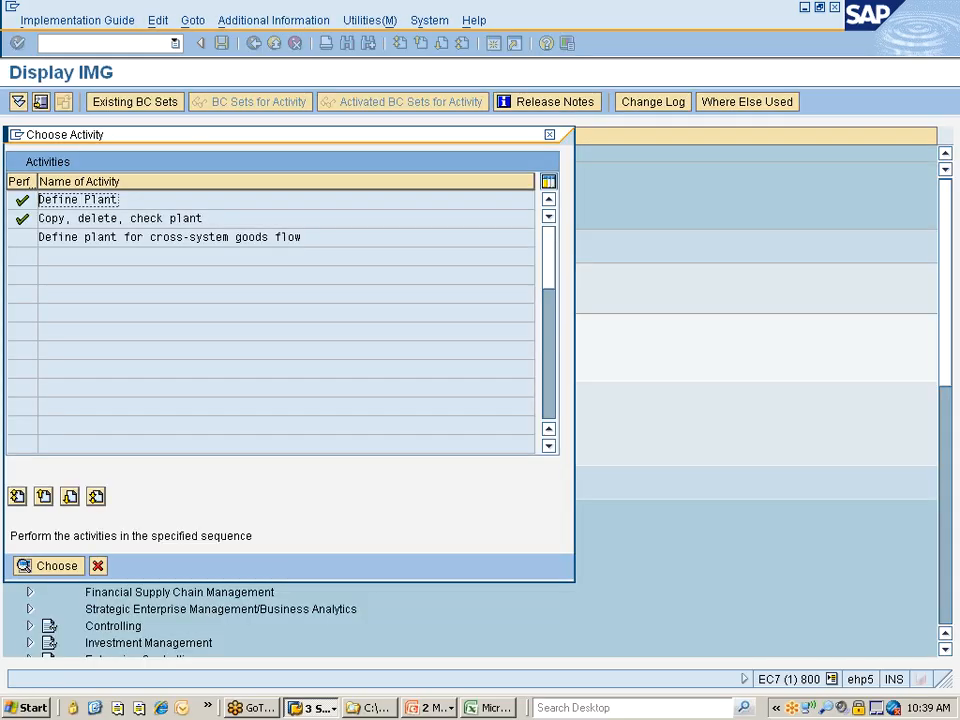
double_click(97, 203)
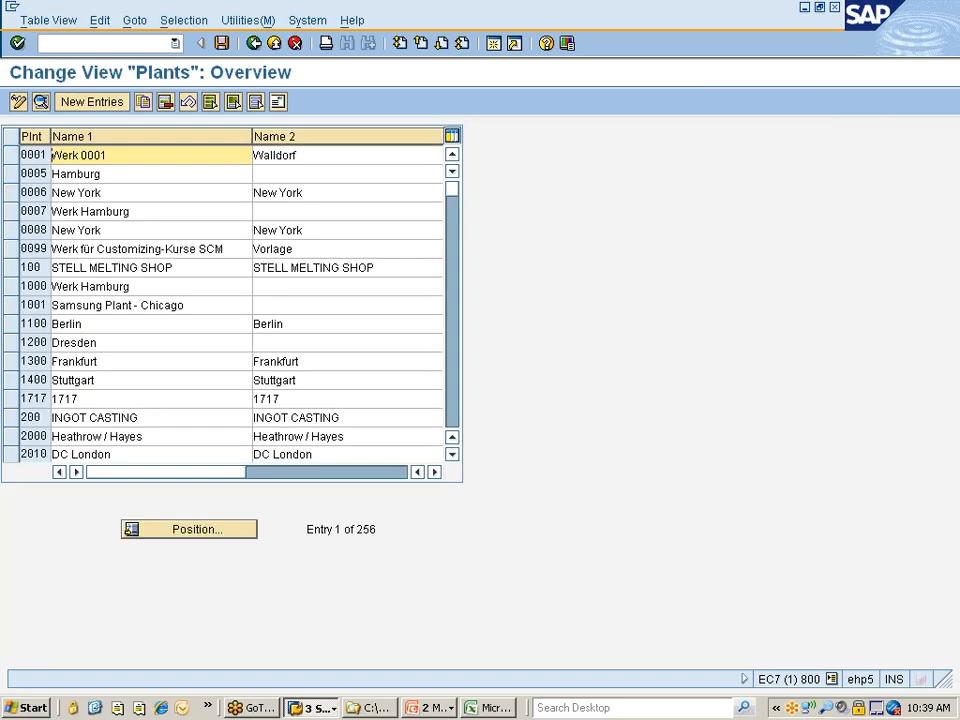
click(193, 537)
text(7)
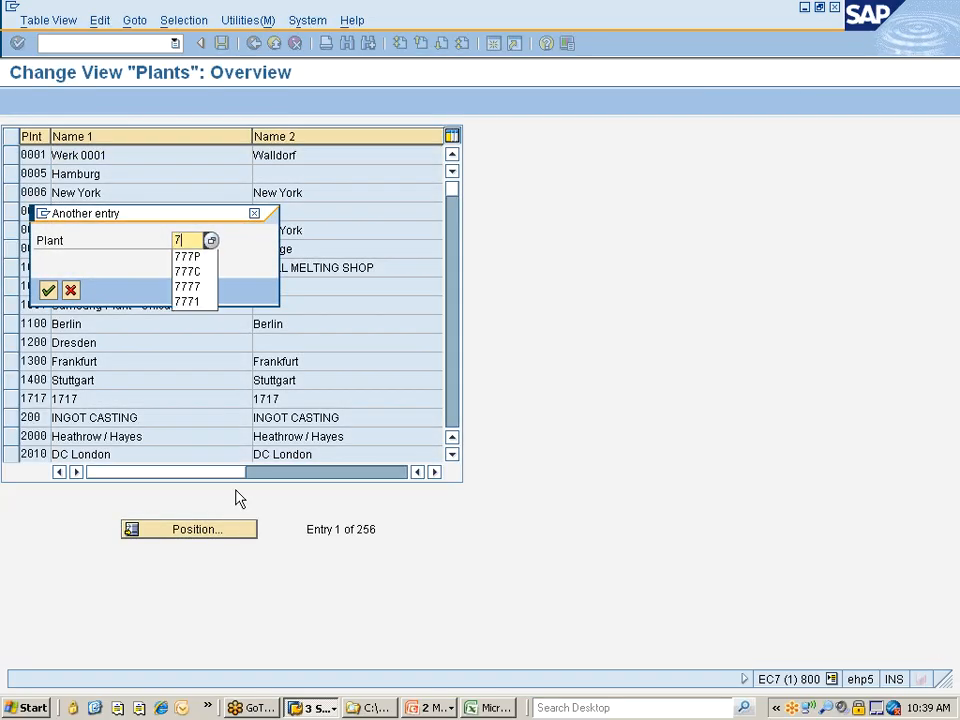
text(77P)
key(Return)
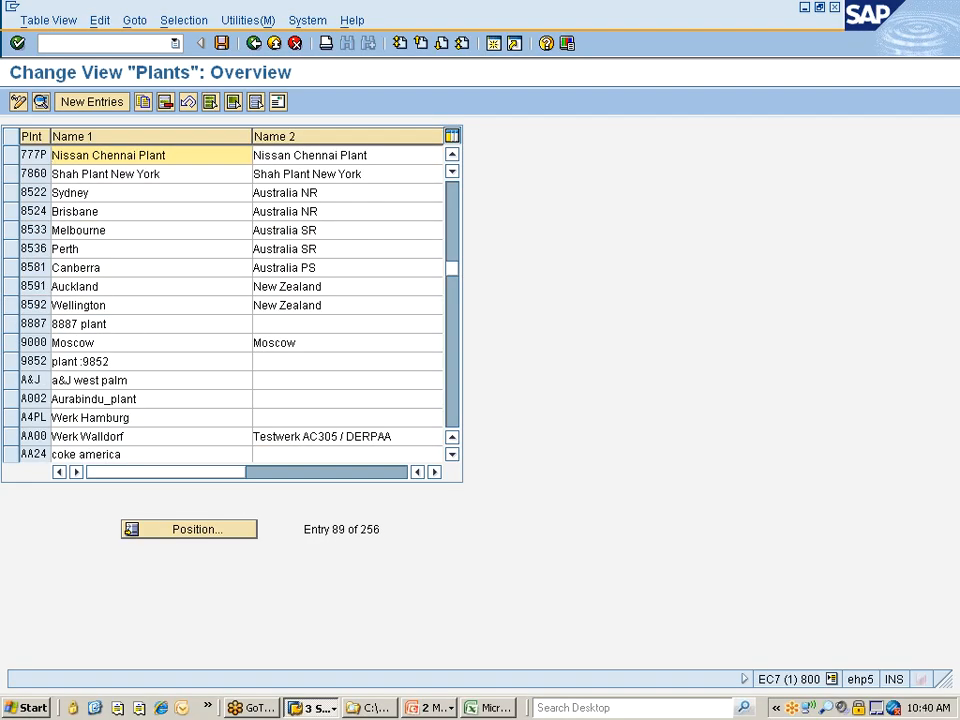
Change both Name 1 and Name 2 of plant 777P to "Nissan Pune Plant"
double_click(110, 155)
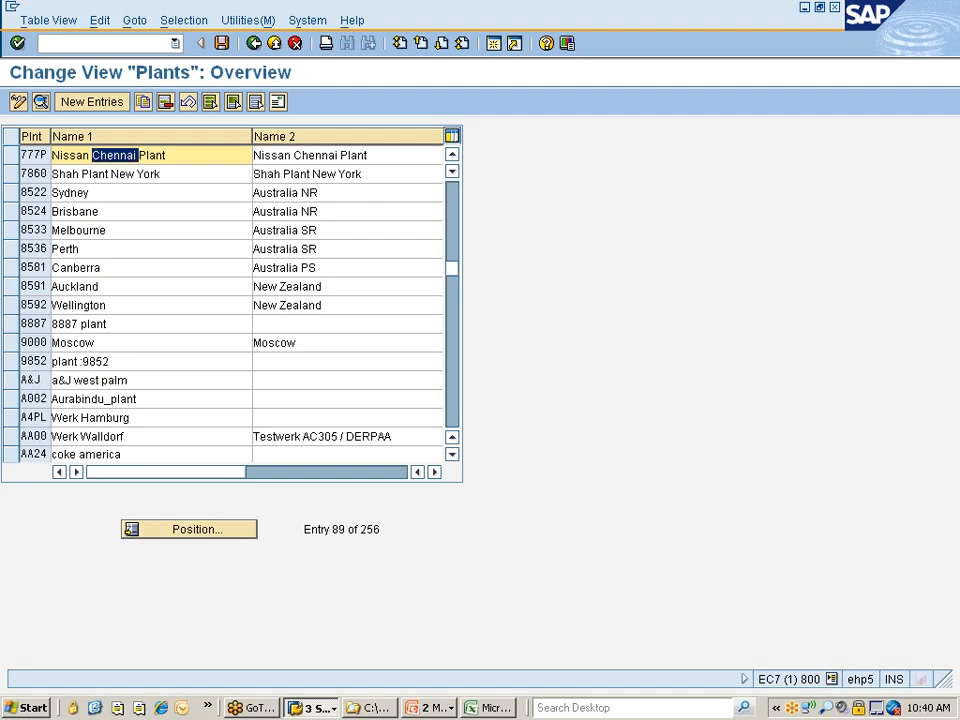
text(Pune)
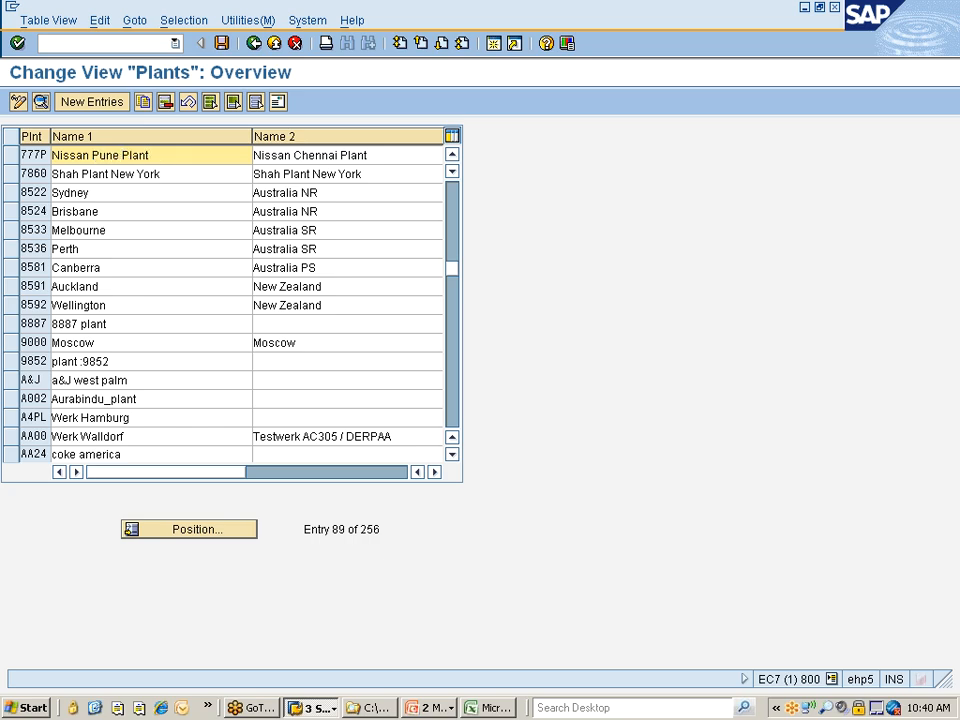
double_click(381, 163)
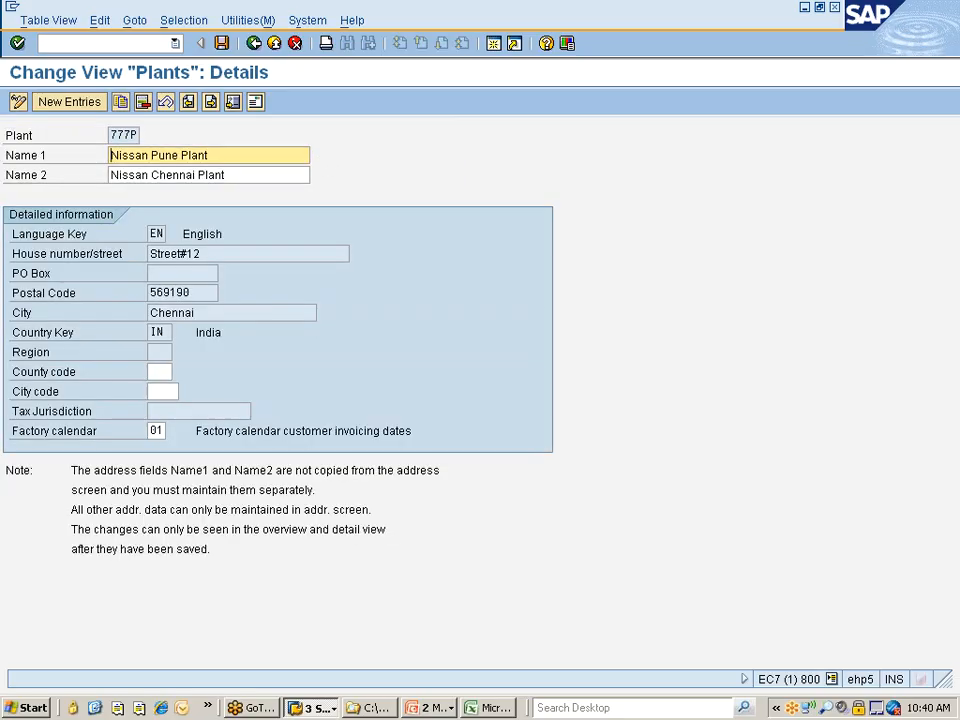
double_click(167, 175)
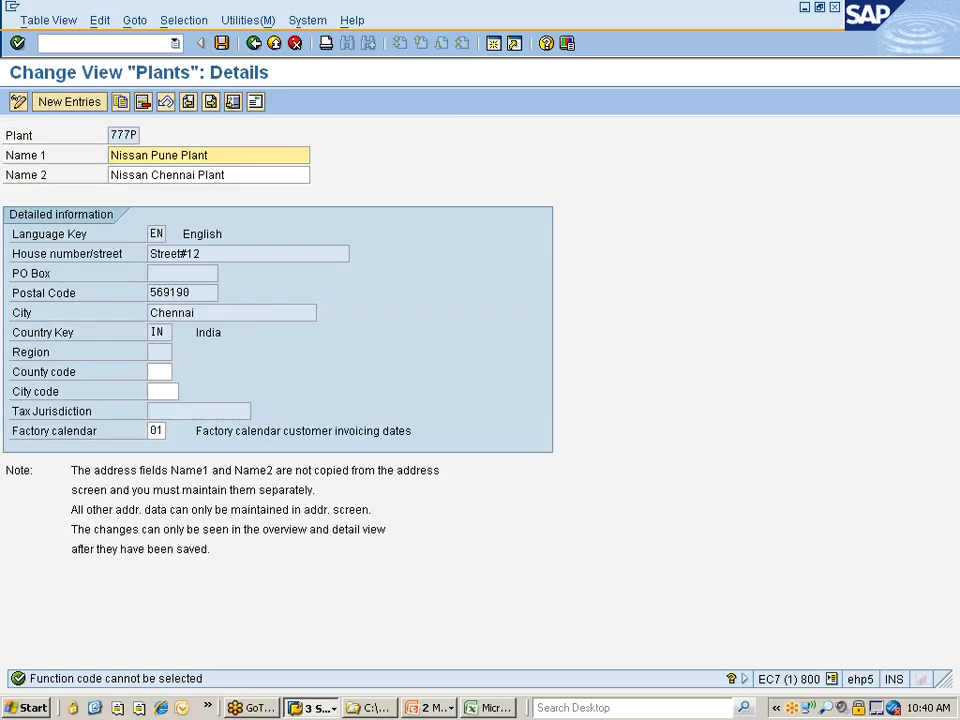
click(152, 175)
drag(152, 175, 194, 175)
text(Pune)
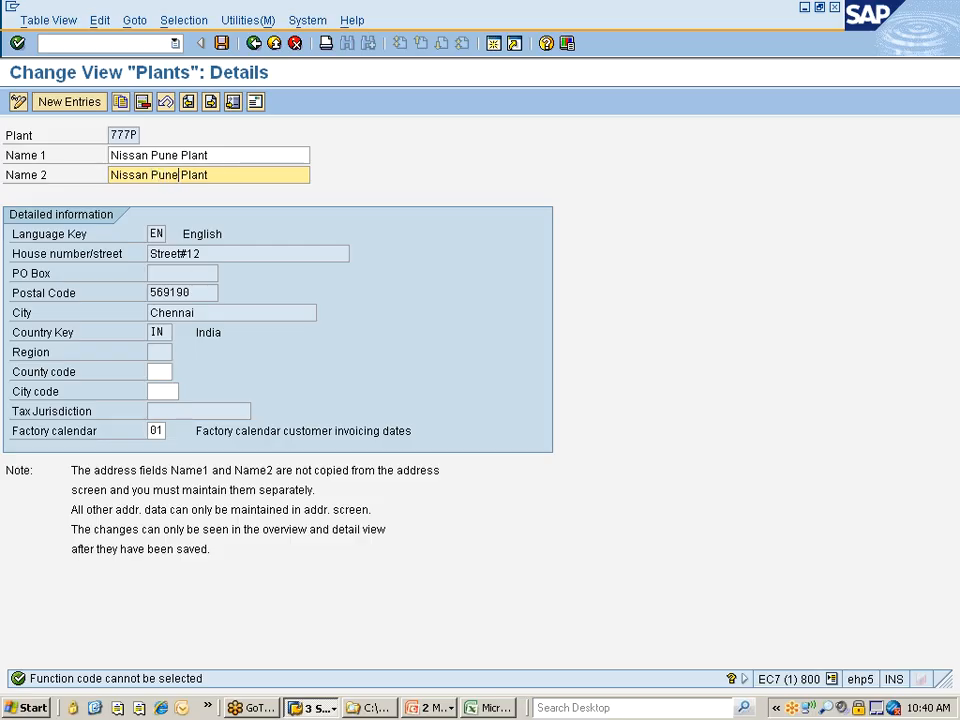
key(ctrl+shift+Left)
key(Left)
Open the address of plant 777P and change both name lines to "Nissan Pune Plant"
click(254, 106)
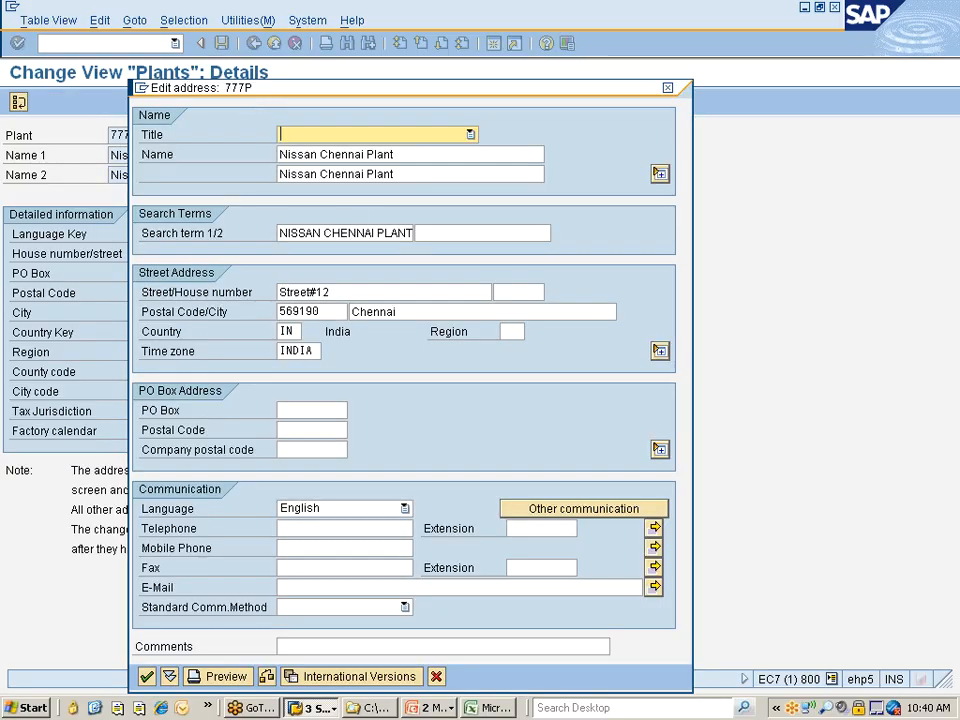
click(321, 155)
key(ctrl+shift+Right)
text(Pune)
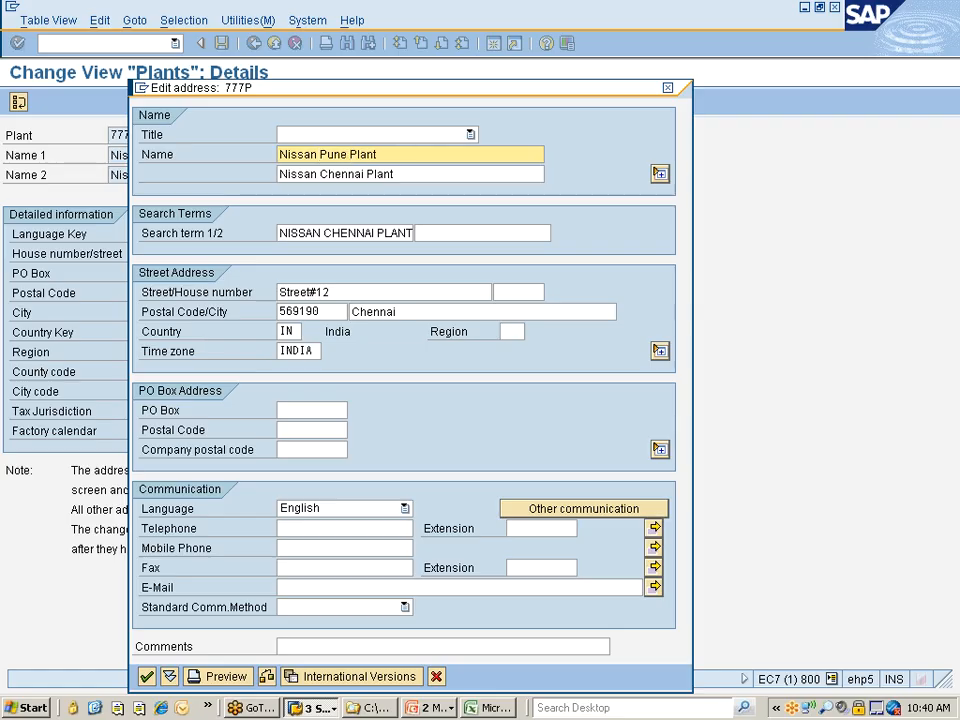
key(Tab)
click(320, 174)
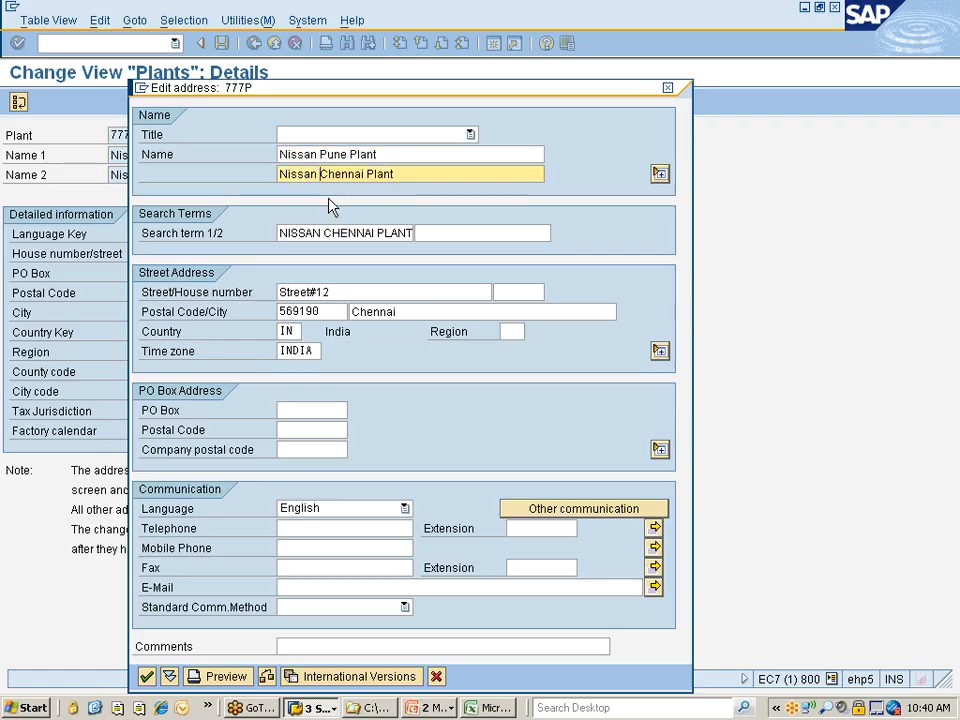
key(shift+Right)
key(shift+Right)
key(shift+Right)
key(shift+Right)
key(shift+Right)
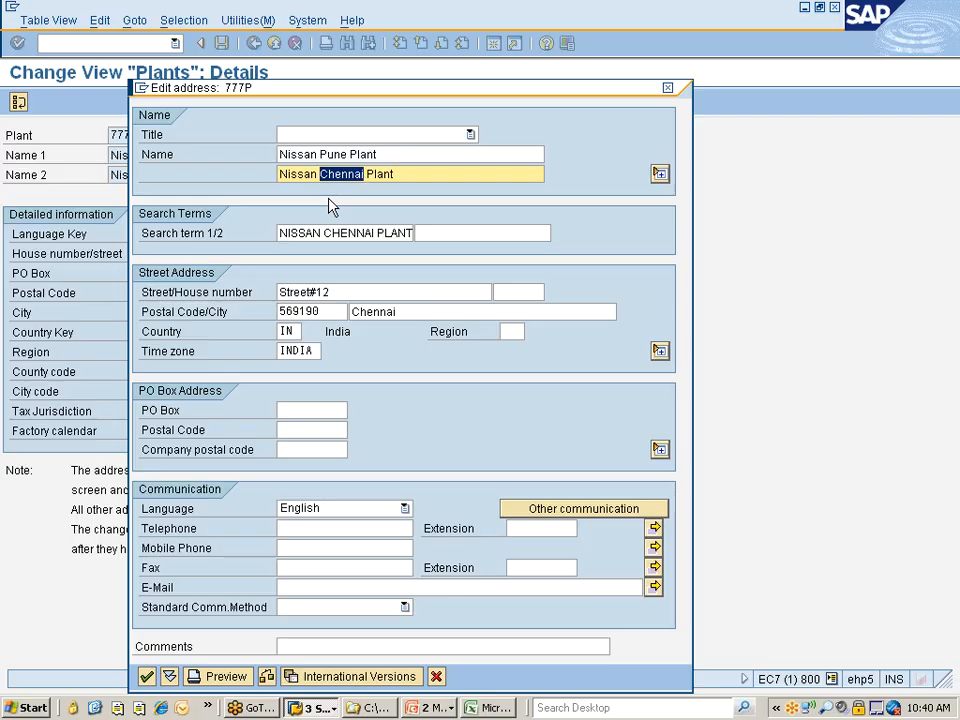
text(Pune)
Change the first search term in the plant's address to "NISSAN Pune PLANT"
click(323, 233)
key(shift+Right)
key(shift+Right)
key(shift+Right)
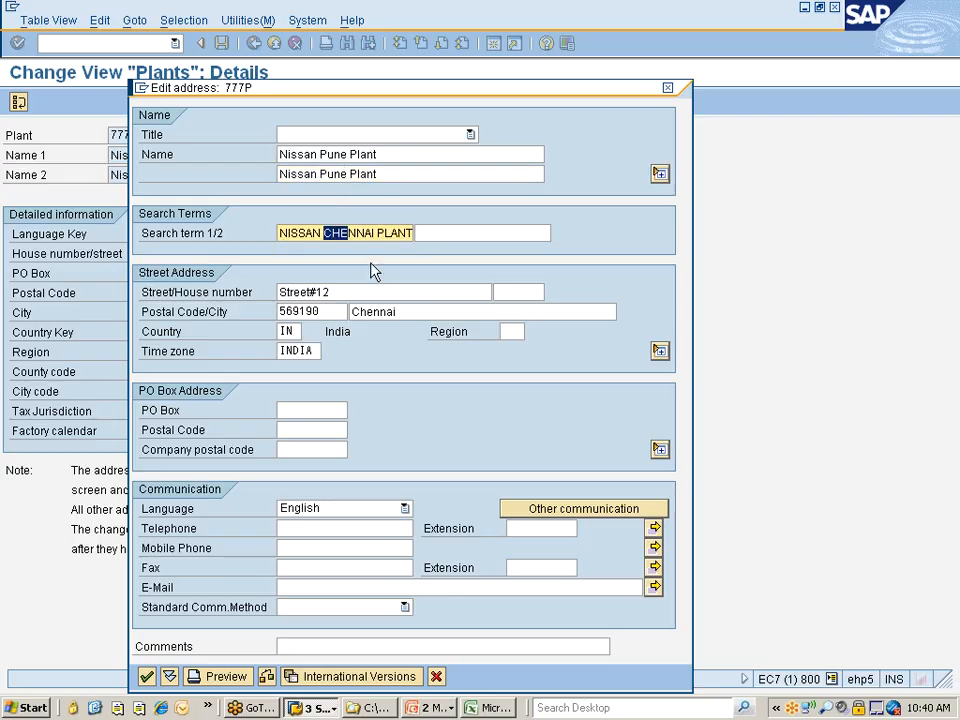
key(shift+Right)
key(shift+Right)
key(shift+Right)
key(shift+Right)
text(Pune)
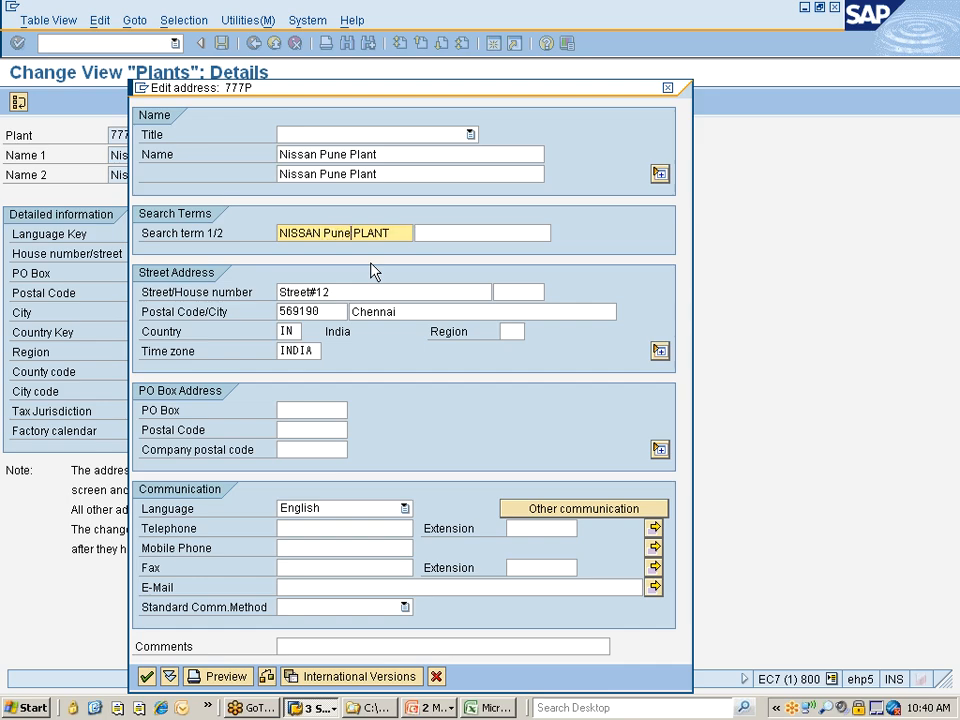
Set the address's city to Pune and postal code to 269190, and accept the address
click(353, 312)
key(shift+End)
text(Pune)
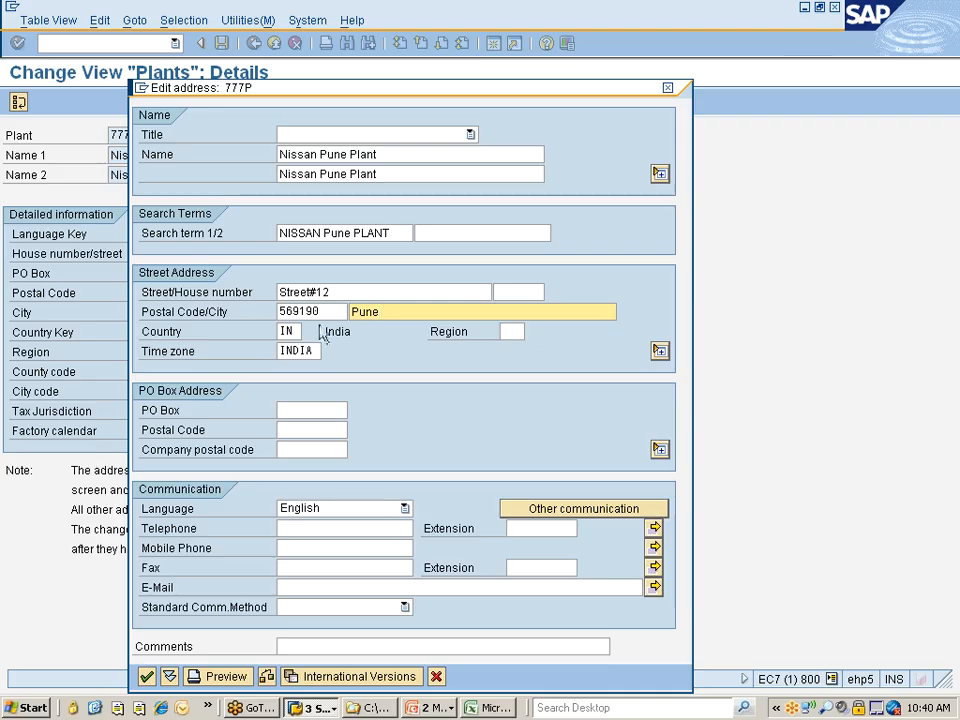
click(280, 312)
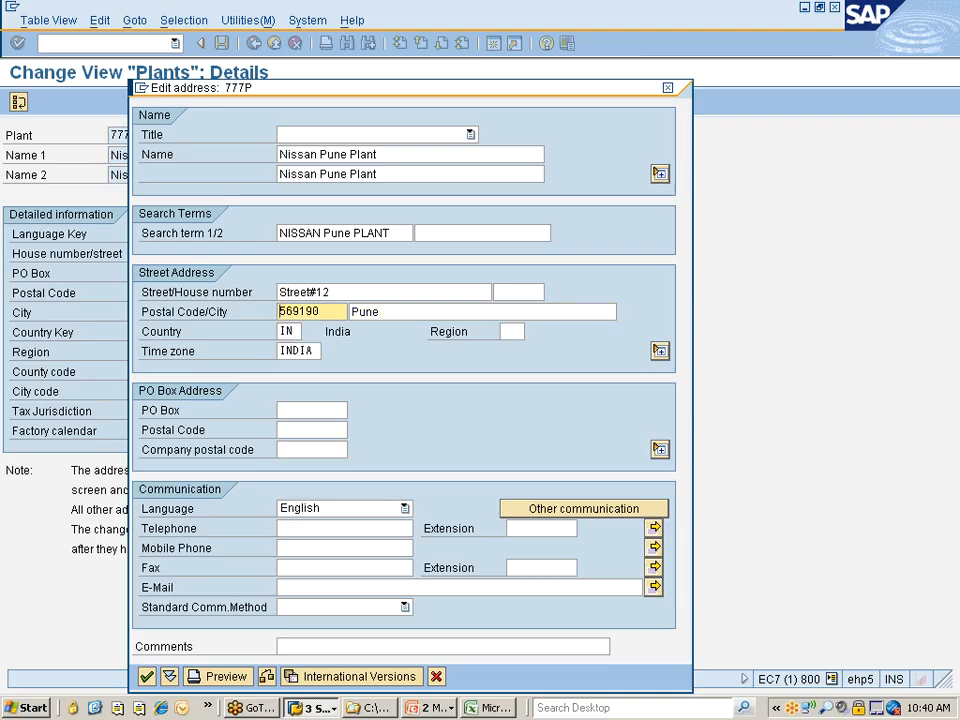
key(Delete)
text(2)
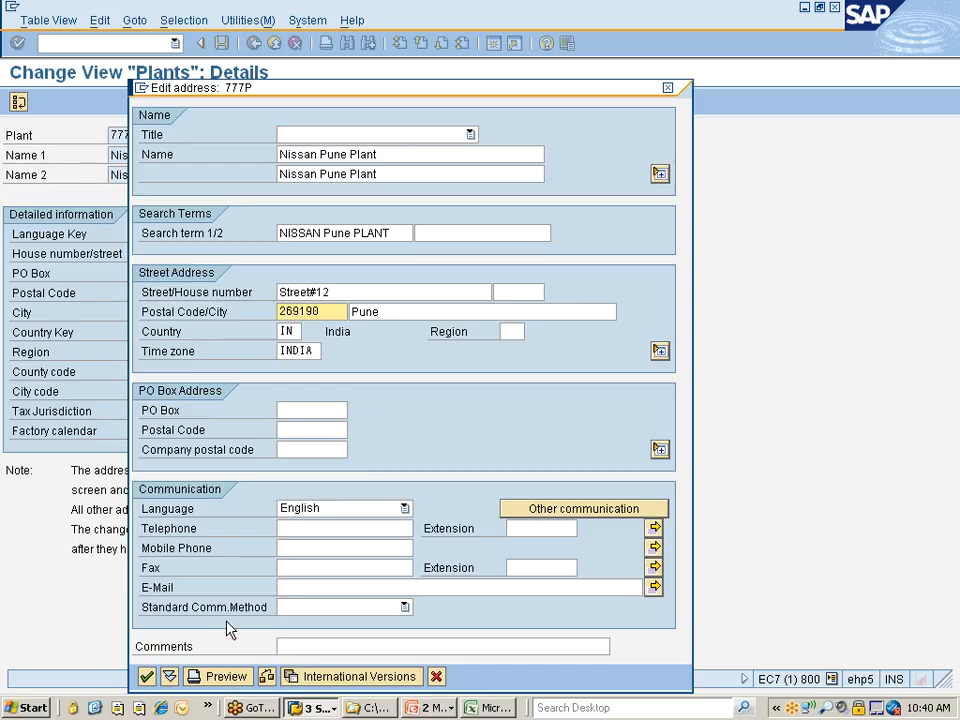
click(147, 678)
click(147, 678)
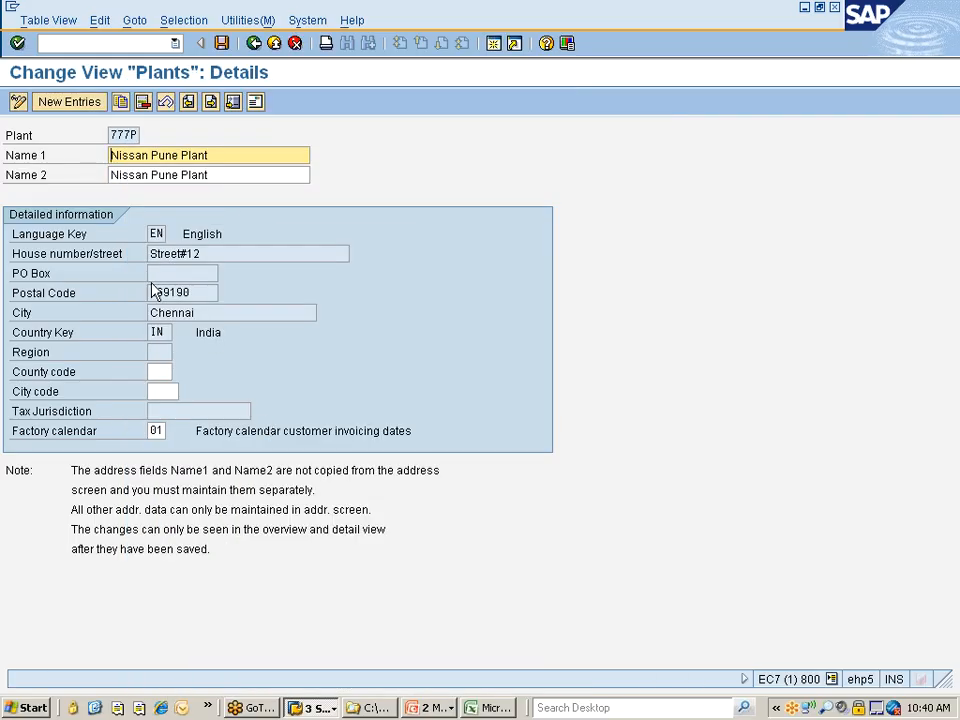
Save the changes to plant 777P, accept the customizing request, and return to the activity list
click(222, 44)
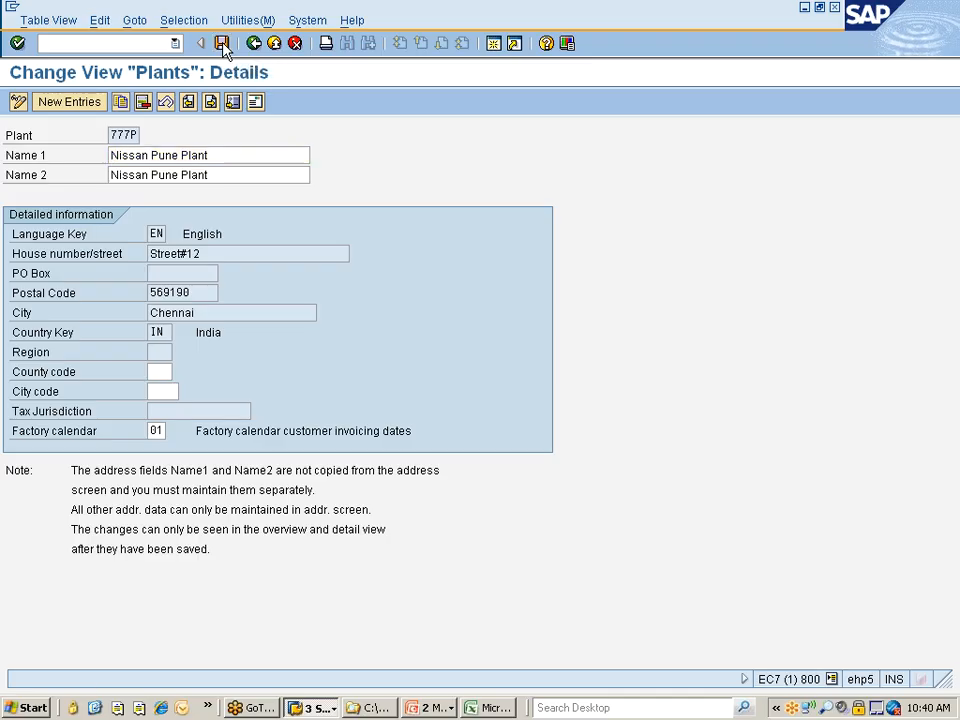
click(47, 270)
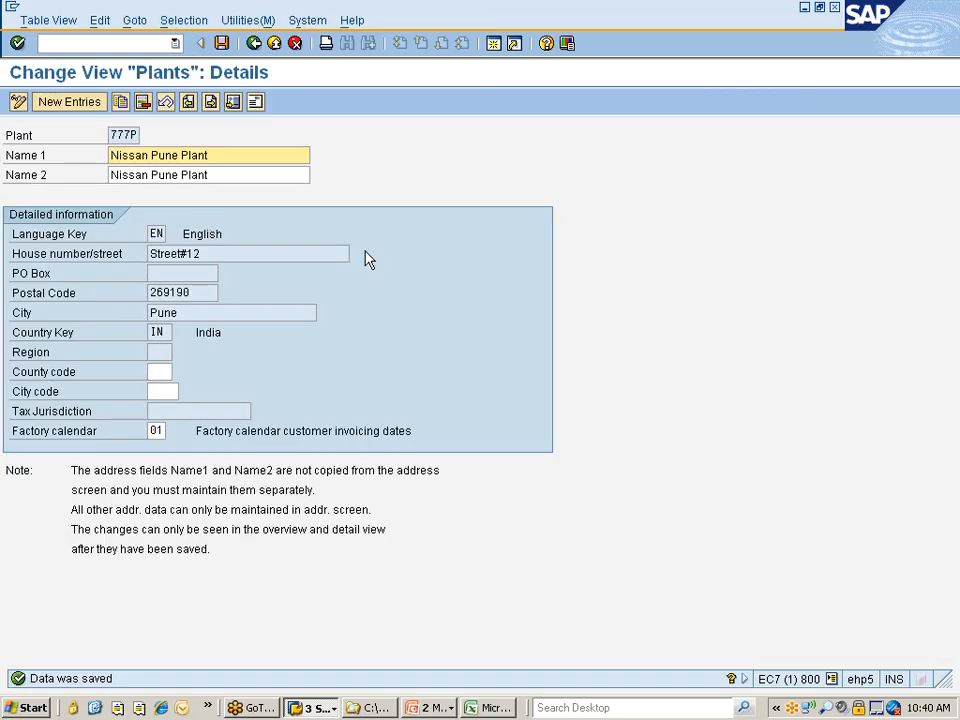
click(254, 43)
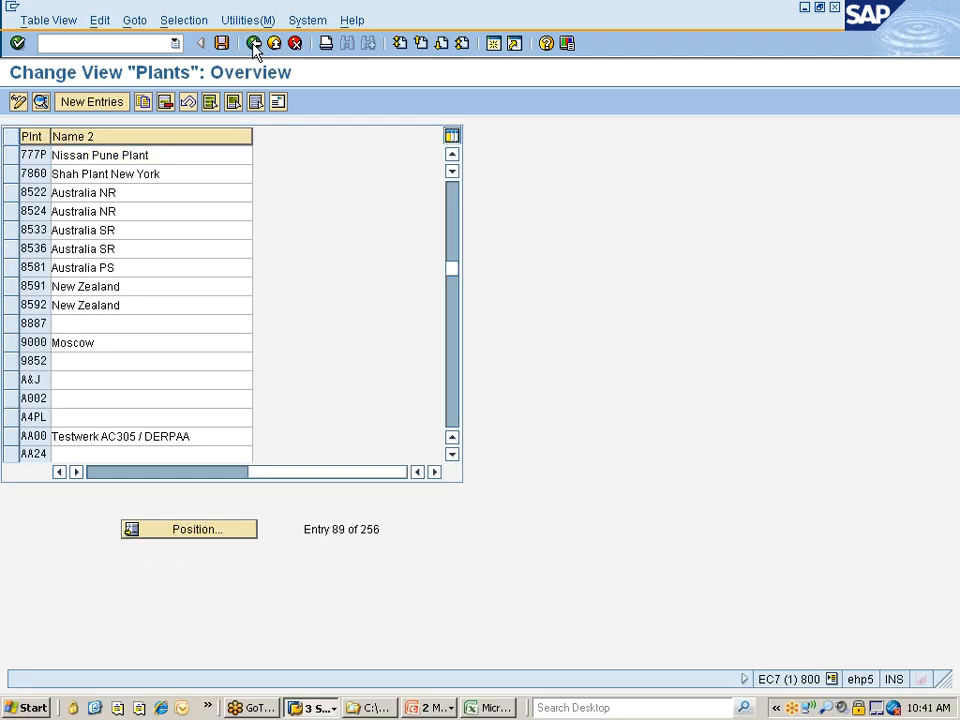
click(254, 43)
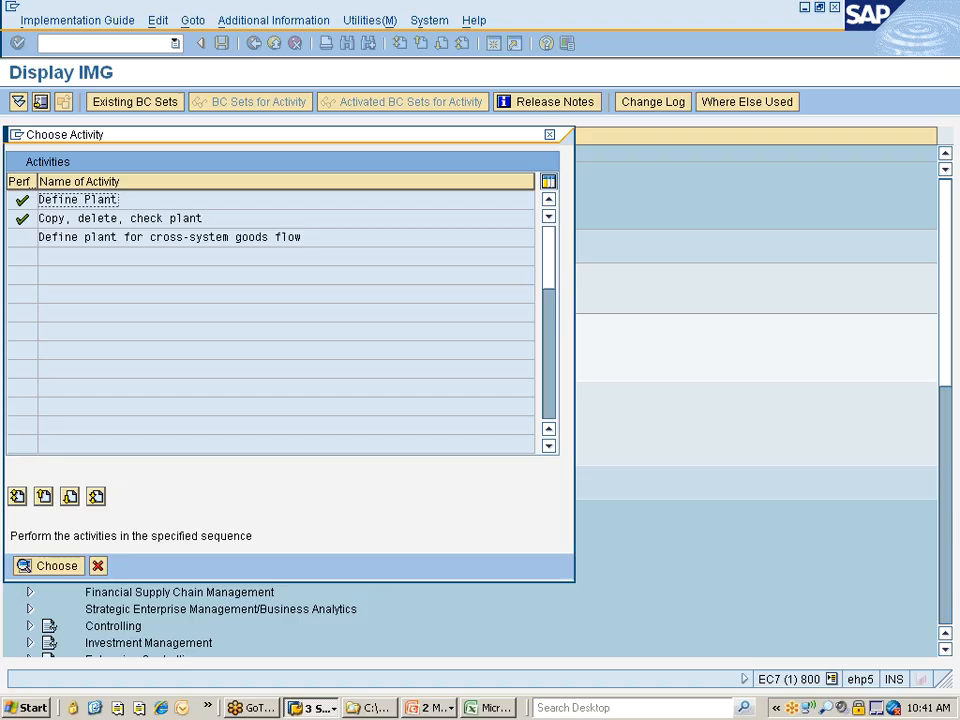
Start a new plant entry in Define Plant with code 777z and first name "Nissan Test Plant"
double_click(72, 202)
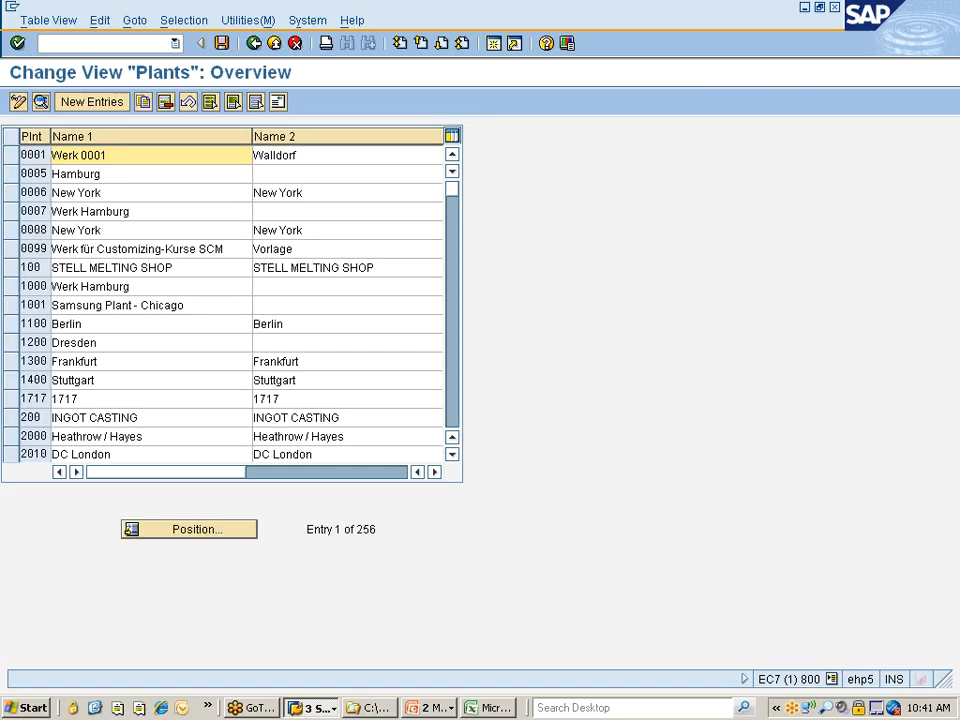
click(92, 104)
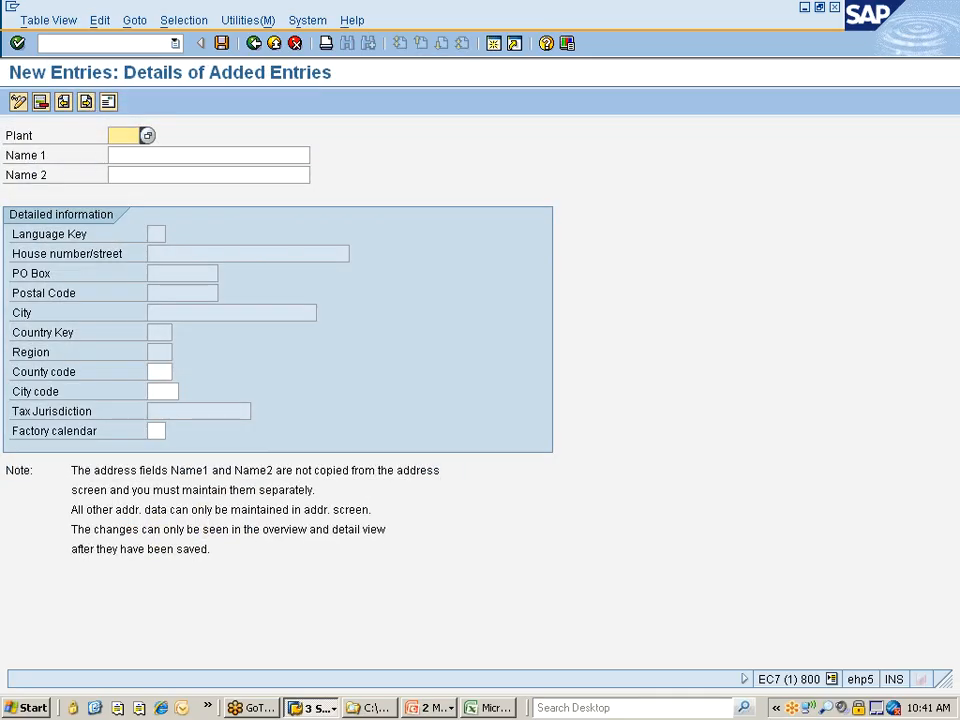
text(777z)
key(Tab)
key(Down)
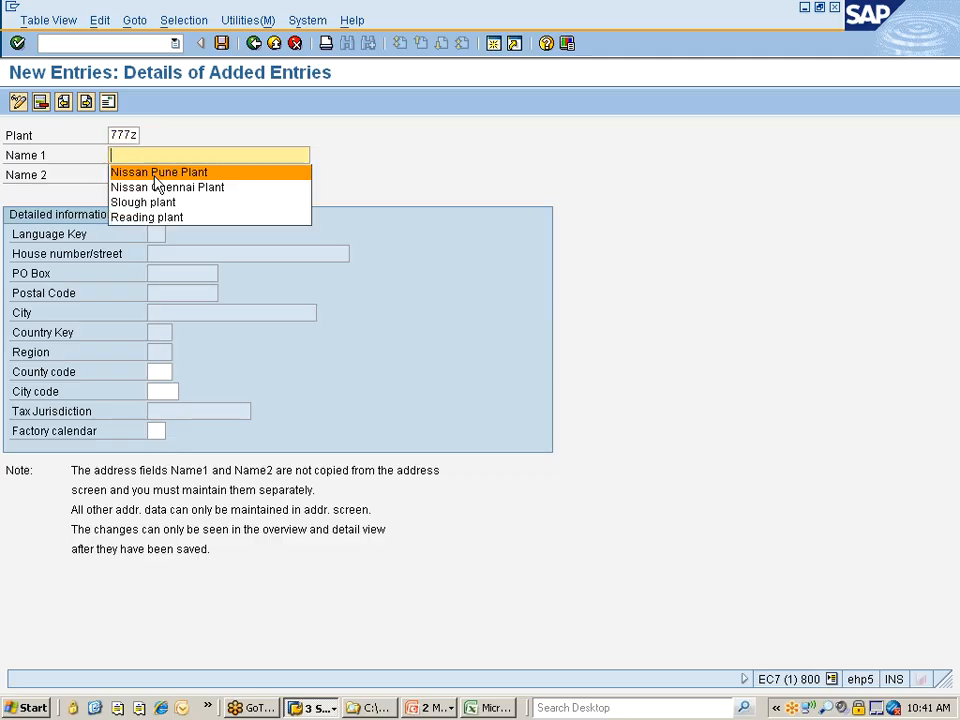
key(Return)
click(182, 155)
key(Left)
key(ctrl+shift+Left)
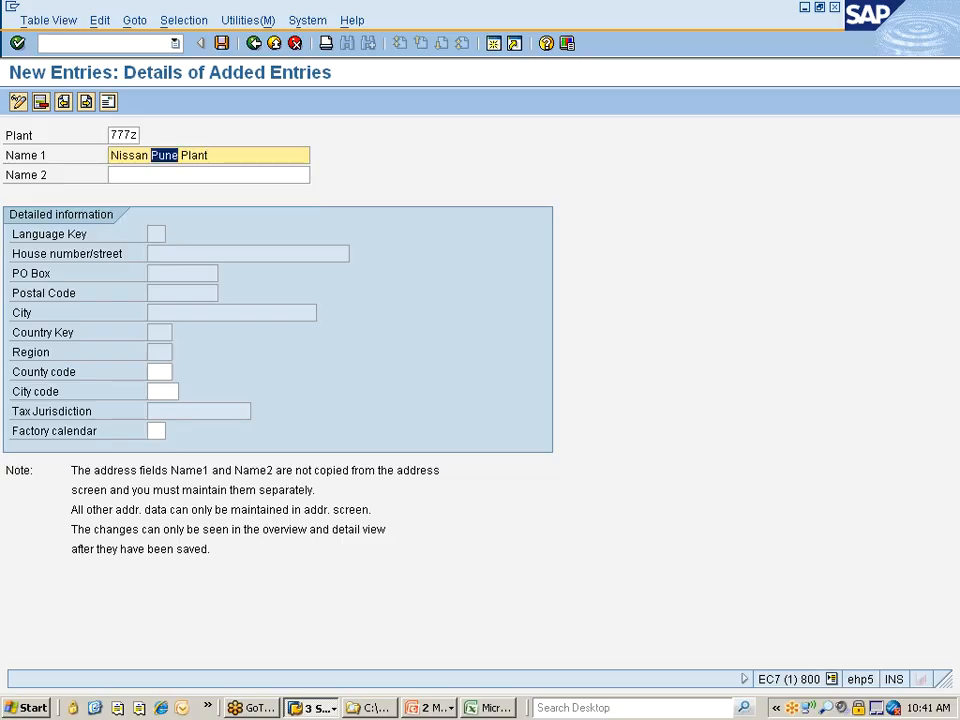
text(Test)
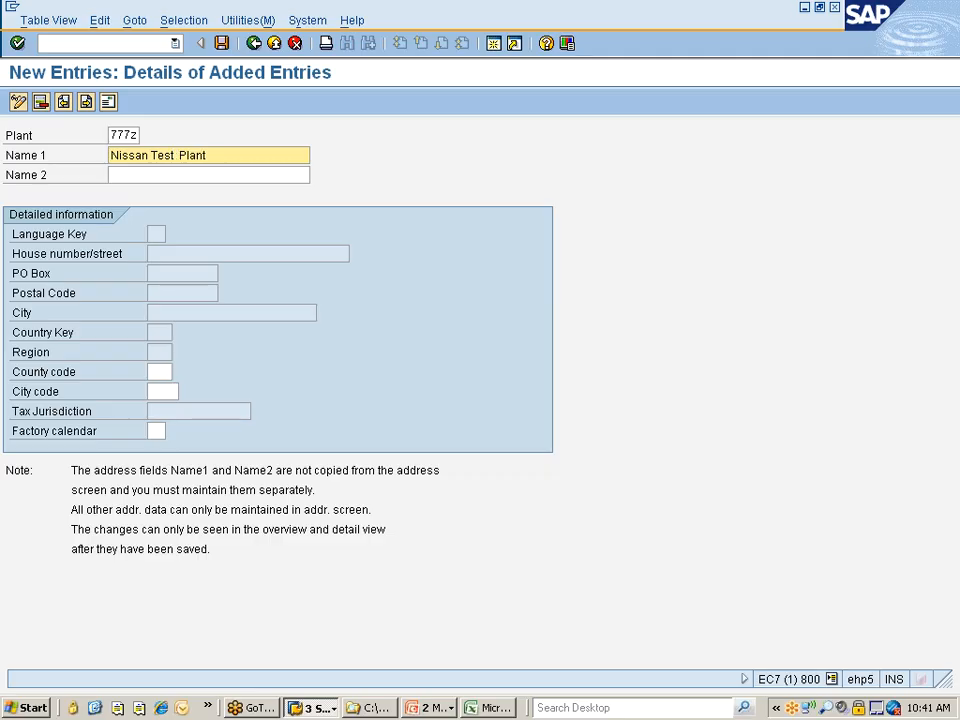
Copy the first name "Nissan Test Plant" into the second name of plant 777Z and confirm the entry
drag(208, 156, 109, 156)
key(ctrl+c)
click(109, 157)
key(Tab)
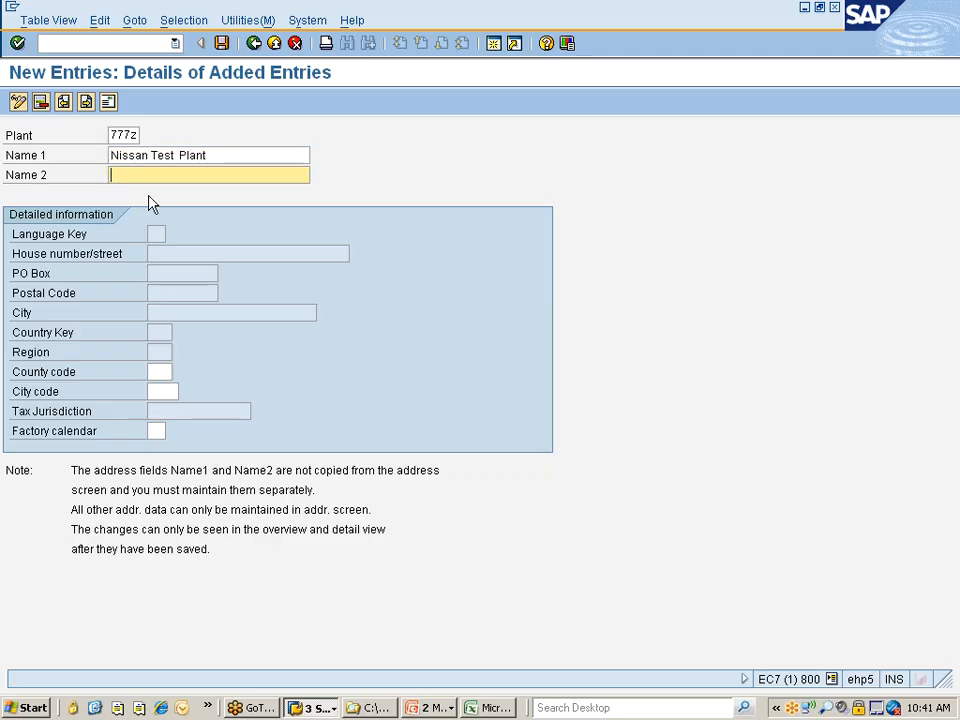
key(ctrl+v)
key(Return)
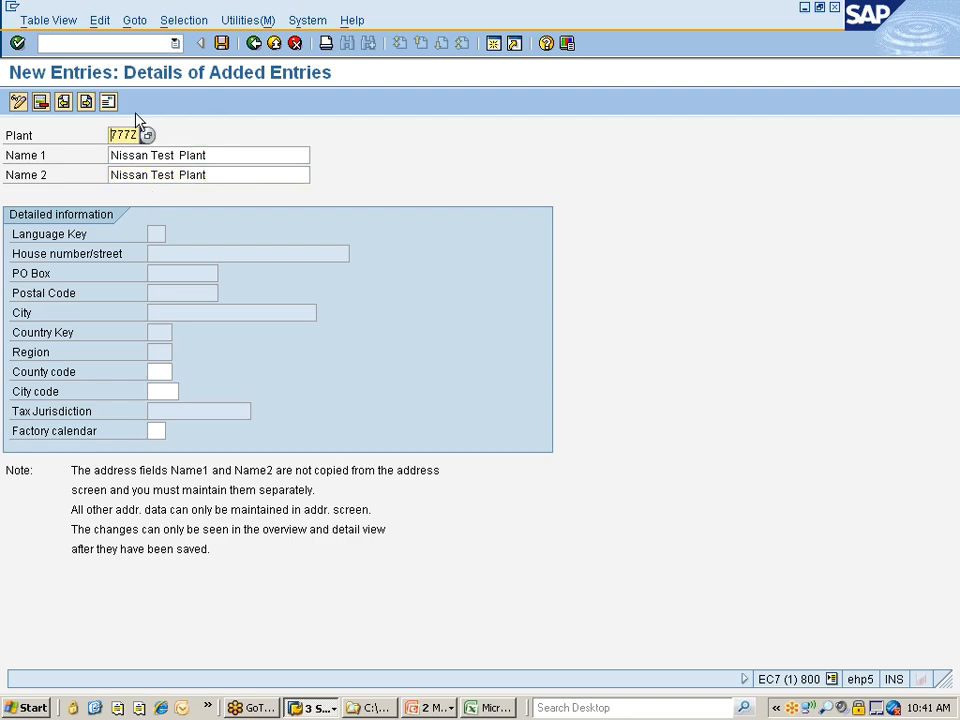
Open the address of plant 777Z and enter "Nissan Test Plant" as both name lines and the first search term, without a title
click(107, 101)
click(349, 156)
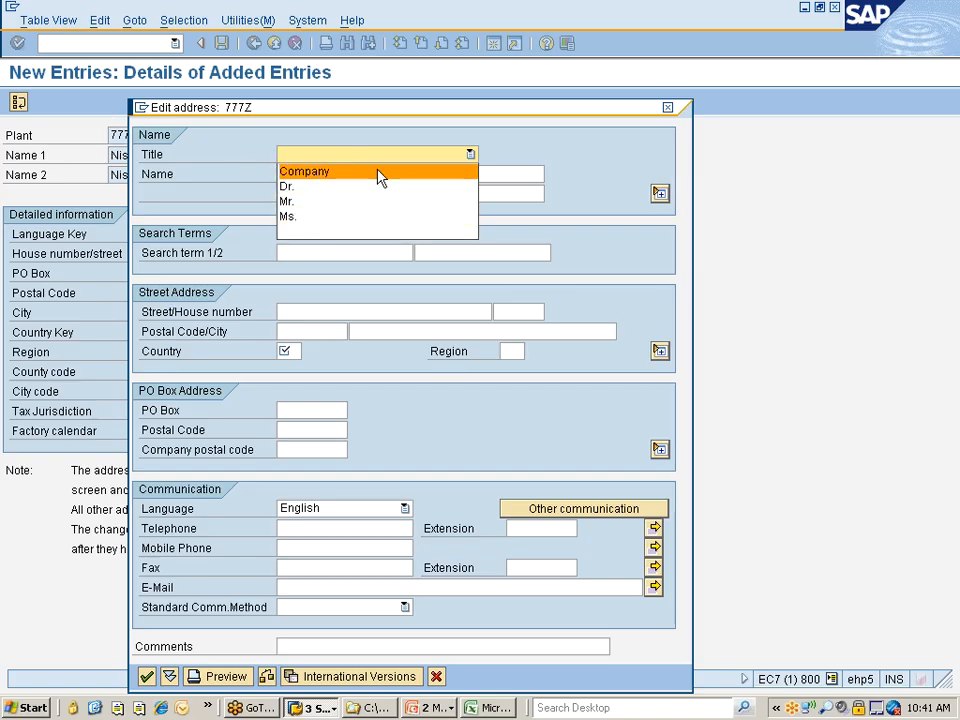
click(302, 232)
key(Tab)
key(ctrl+v)
click(307, 194)
key(ctrl+v)
click(309, 253)
key(ctrl+v)
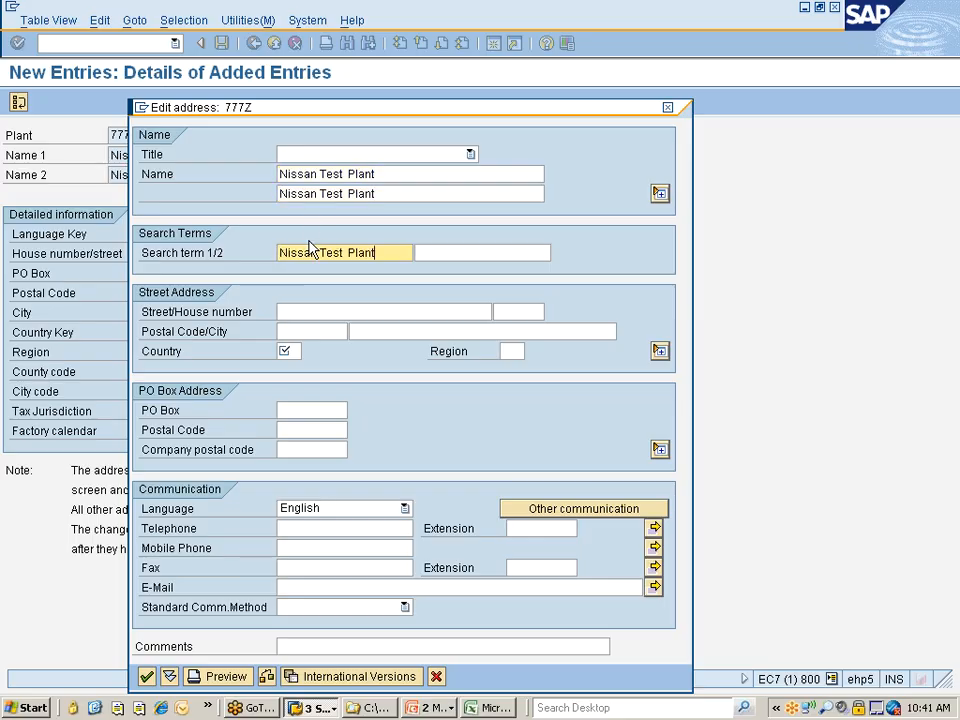
Set the address's street to St#1 and its house number to 1
click(300, 312)
text(sdcfsdf)
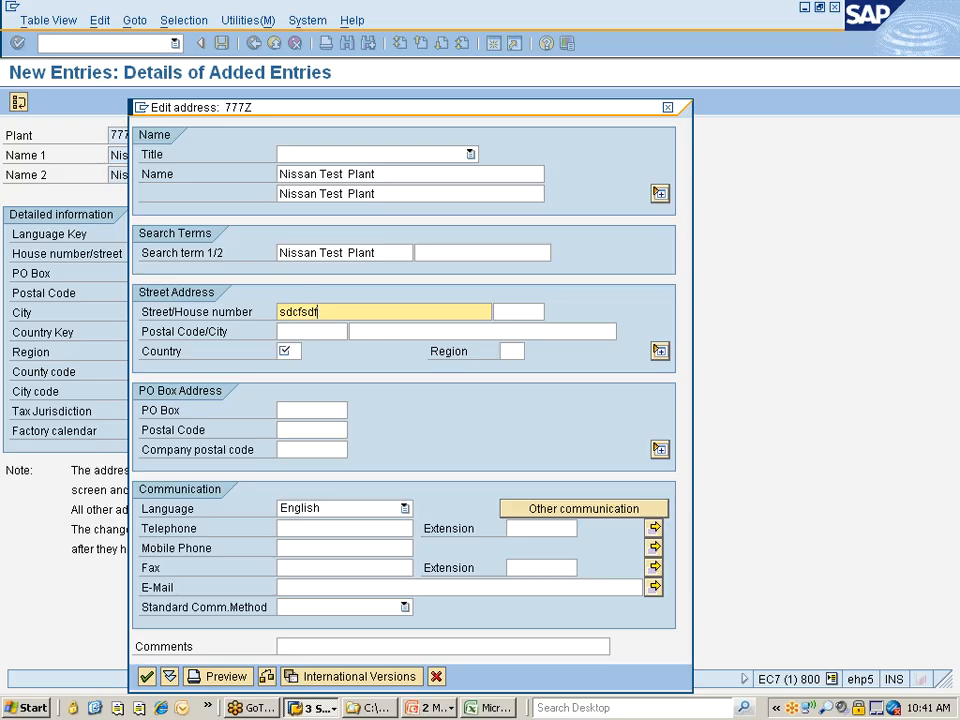
key(BackSpace)
key(BackSpace)
key(BackSpace)
key(BackSpace)
key(BackSpace)
key(BackSpace)
key(BackSpace)
text(St#1)
key(Tab)
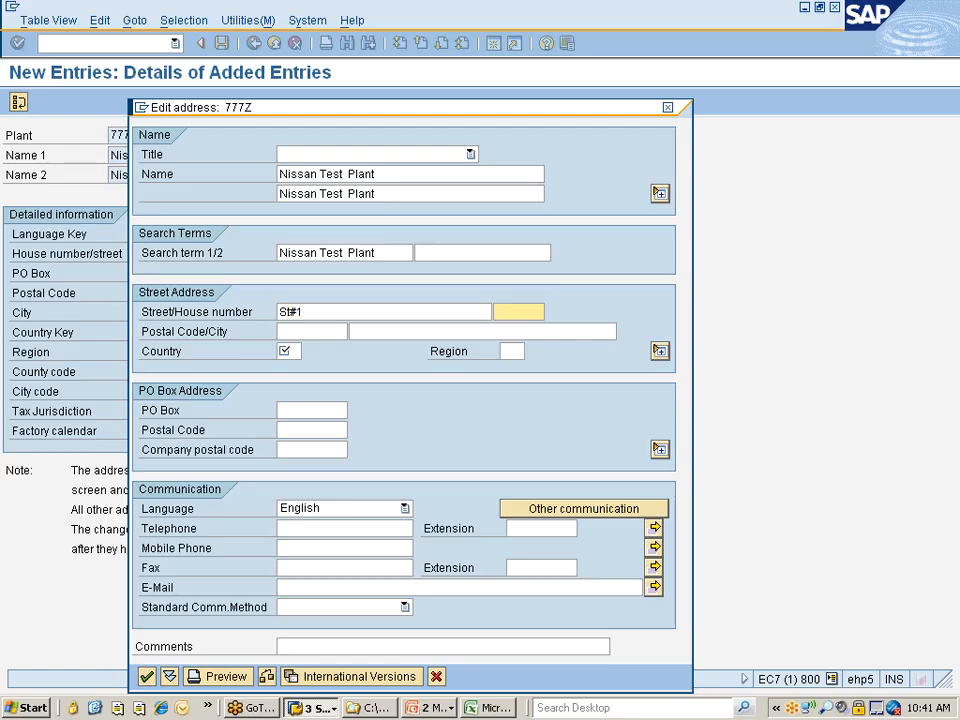
text(1)
key(Tab)
Set the address's postal code to 269190, city to hyd and country to IN, and accept the address
text(2w4e5r)
key(BackSpace)
key(BackSpace)
key(BackSpace)
key(BackSpace)
key(BackSpace)
key(BackSpace)
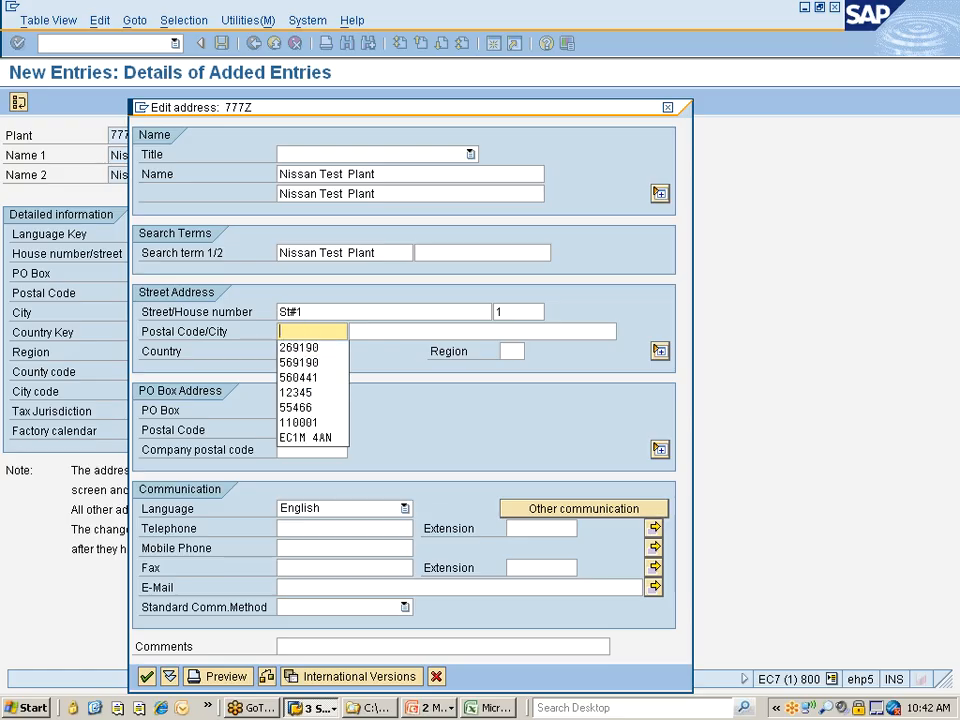
key(Down)
key(Return)
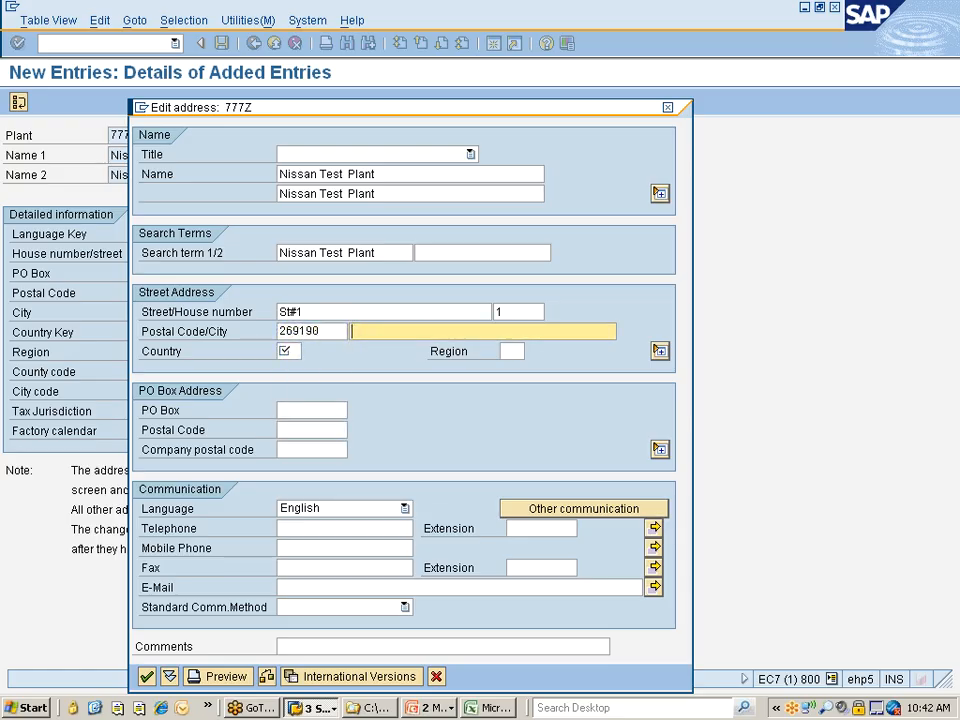
text(hyd)
key(Tab)
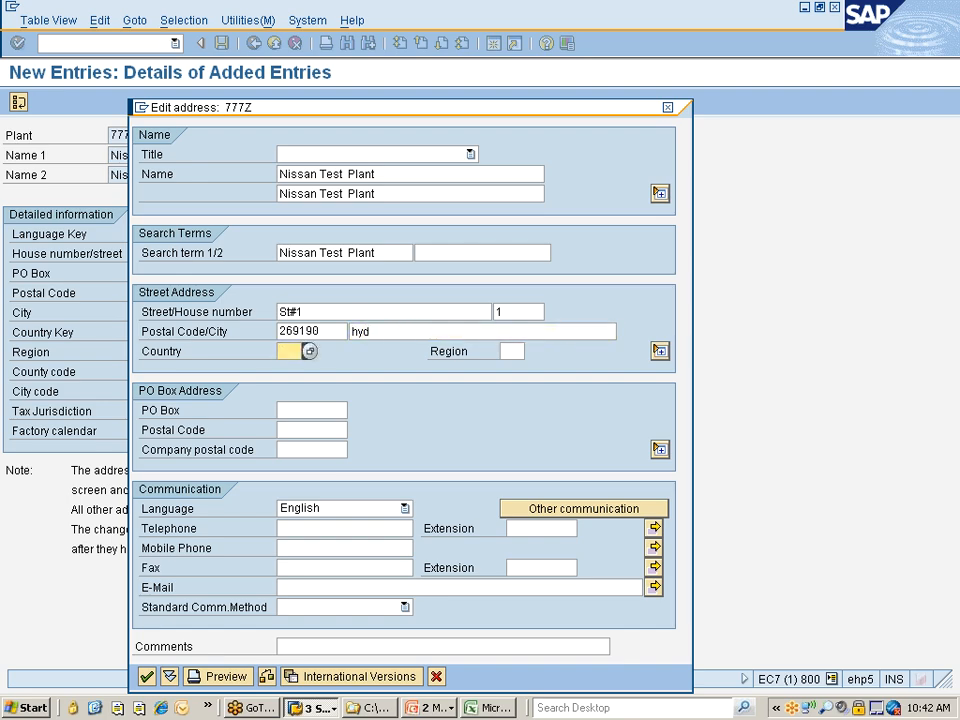
text(in)
key(Return)
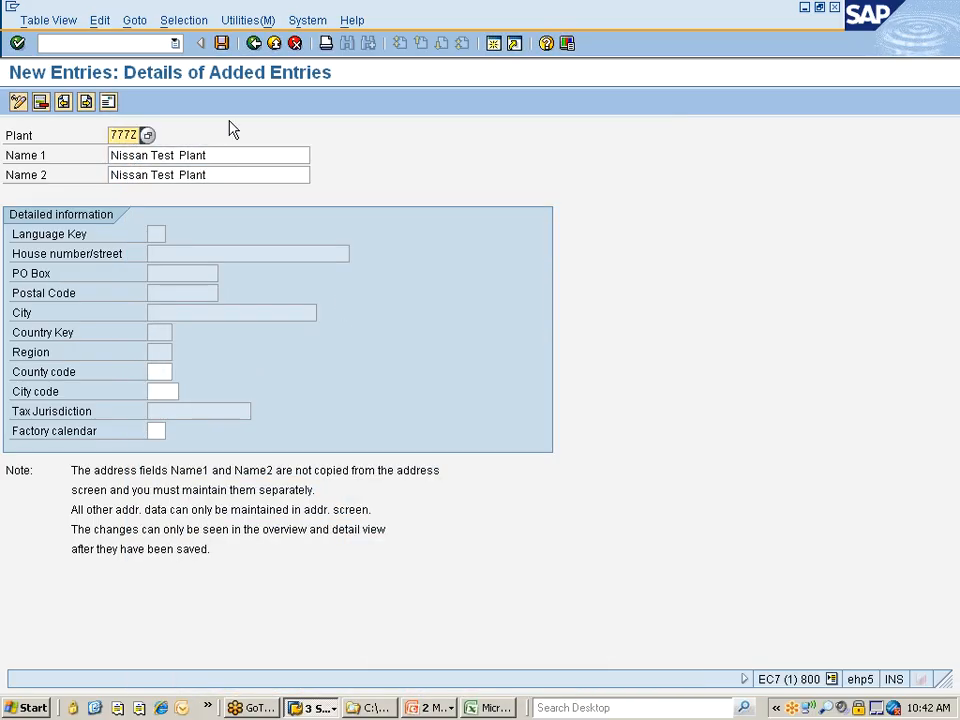
Save plant 777Z, accepting its address and the "Nissan changes" customizing request
click(222, 43)
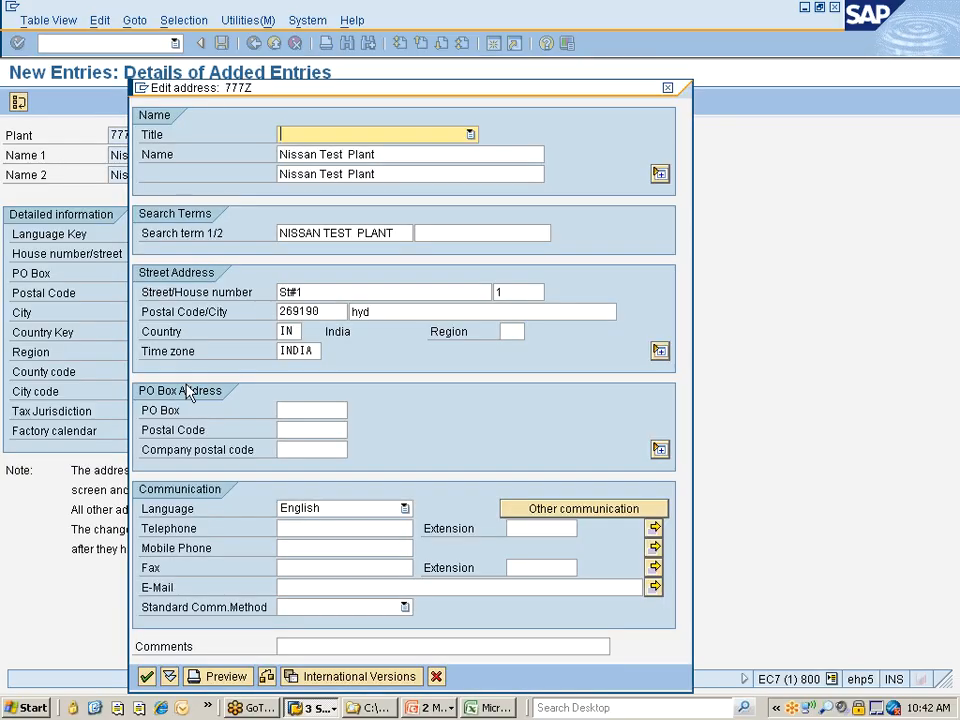
click(146, 678)
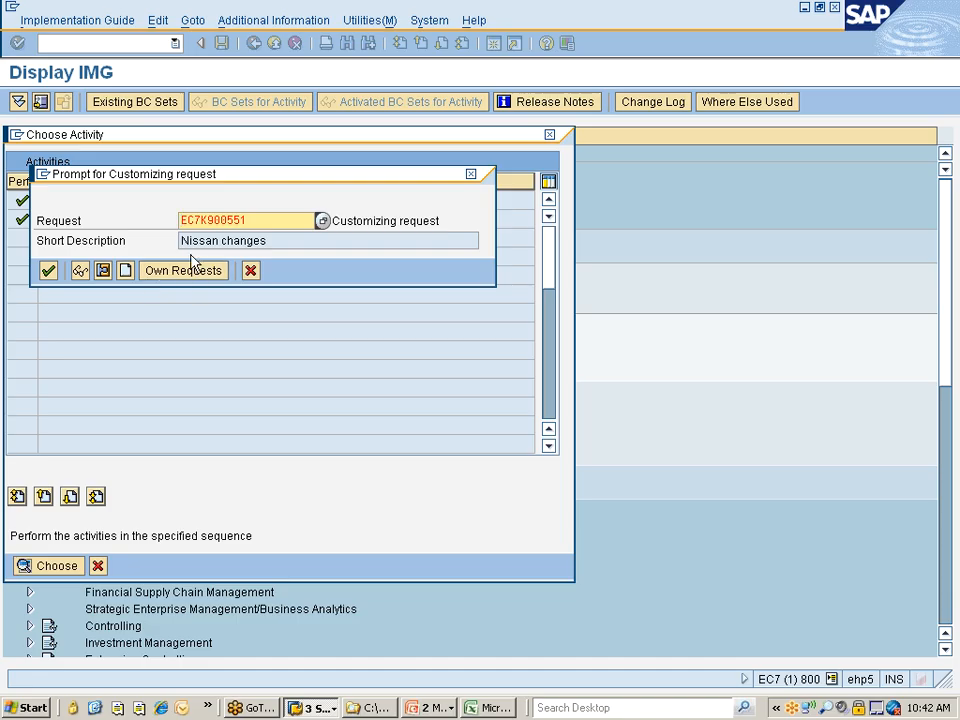
click(48, 271)
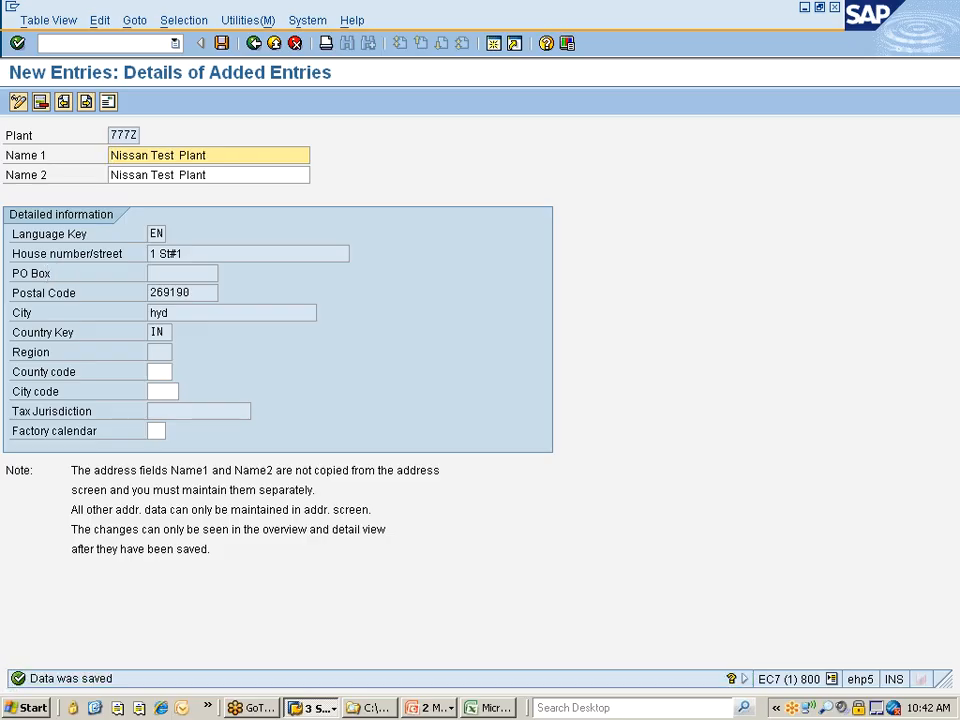
click(112, 135)
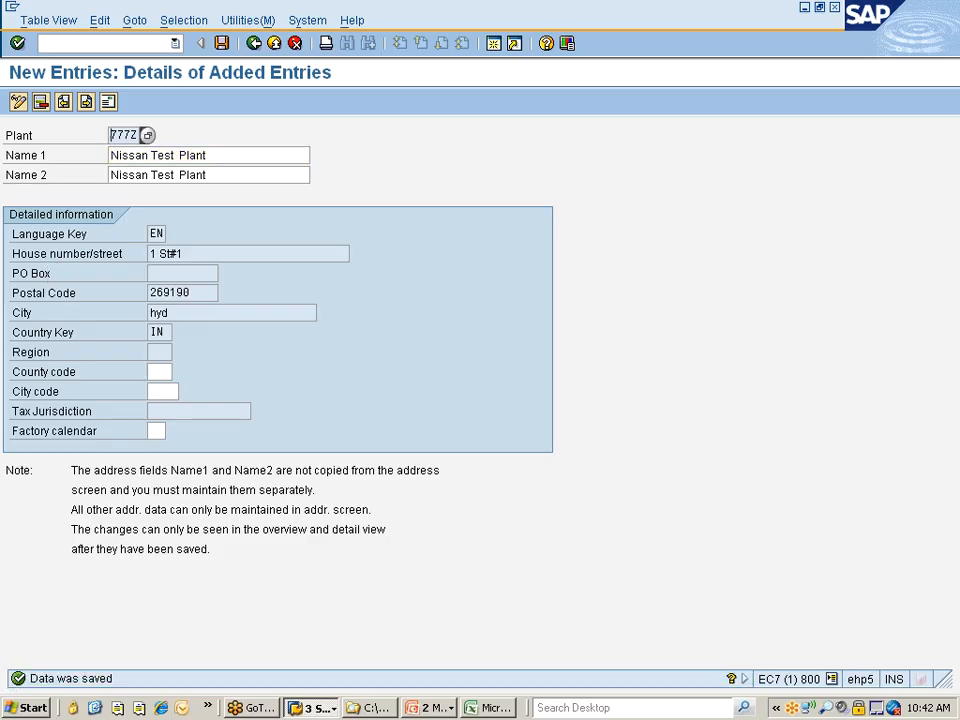
Open the SE16 data browser in a new session and search for tables matching T001*
click(104, 43)
text(/ose16)
key(Return)
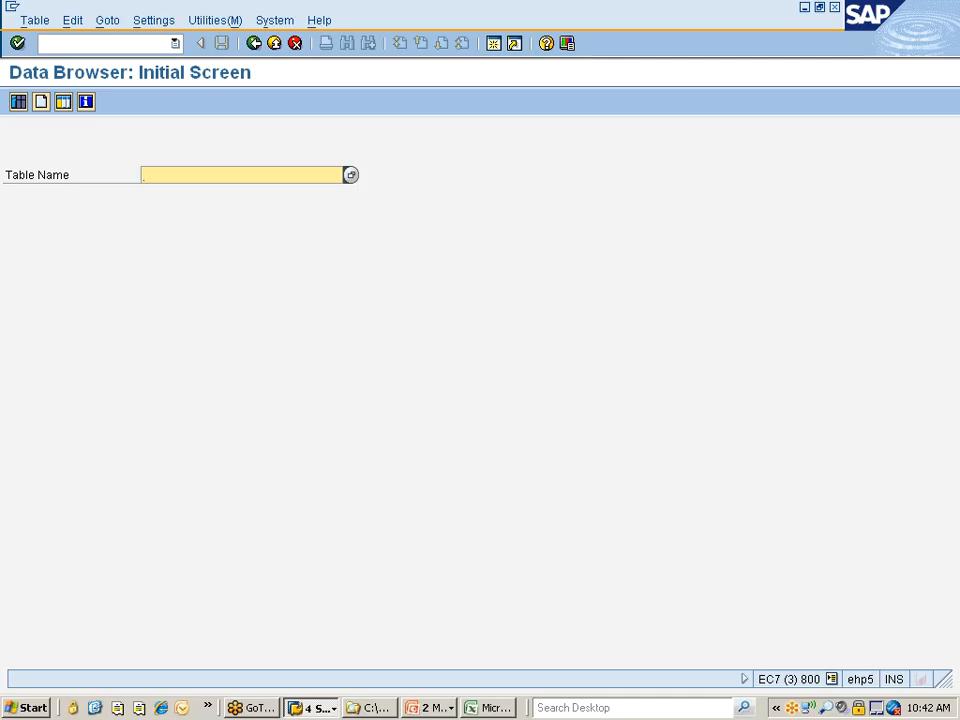
text(T001*)
key(Return)
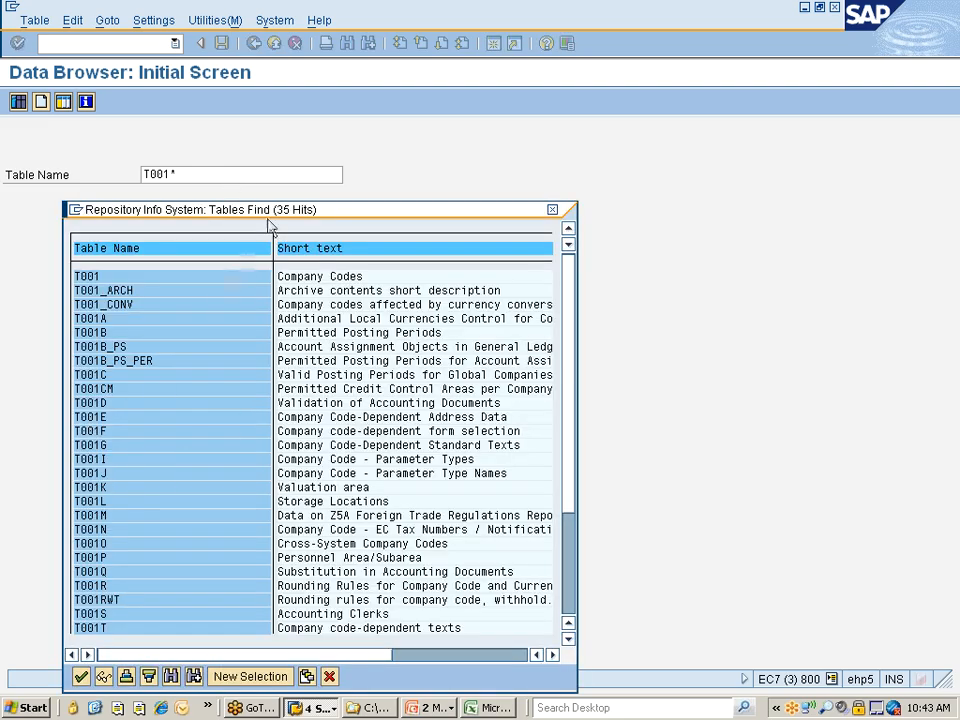
Examine the T001 table names and their short texts, and leave the data browser
drag(186, 209, 242, 123)
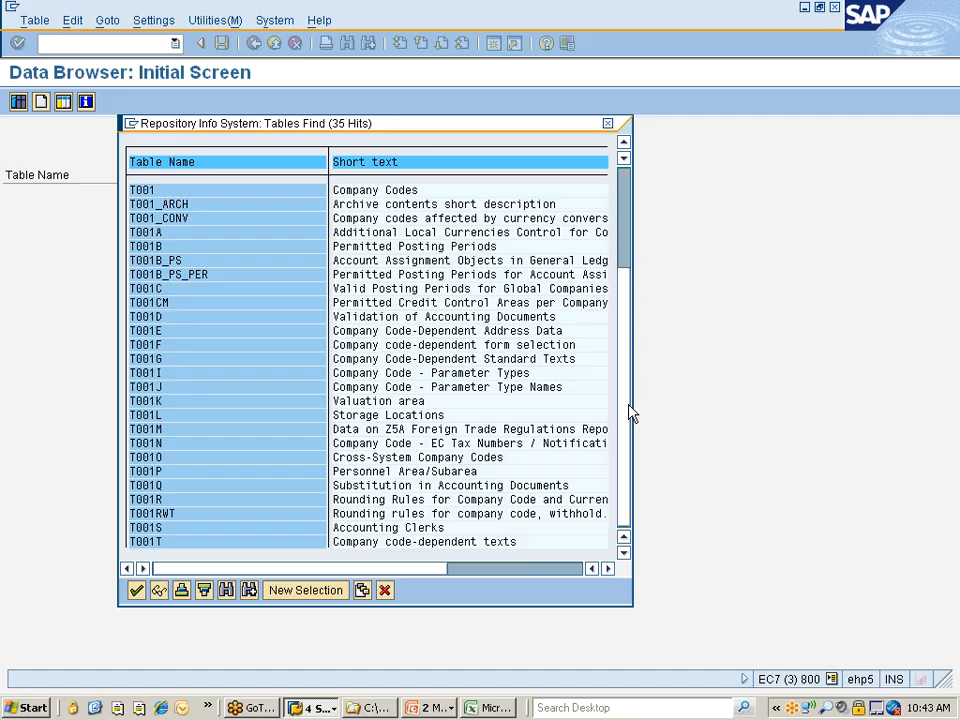
scroll(630, 412, down, 3)
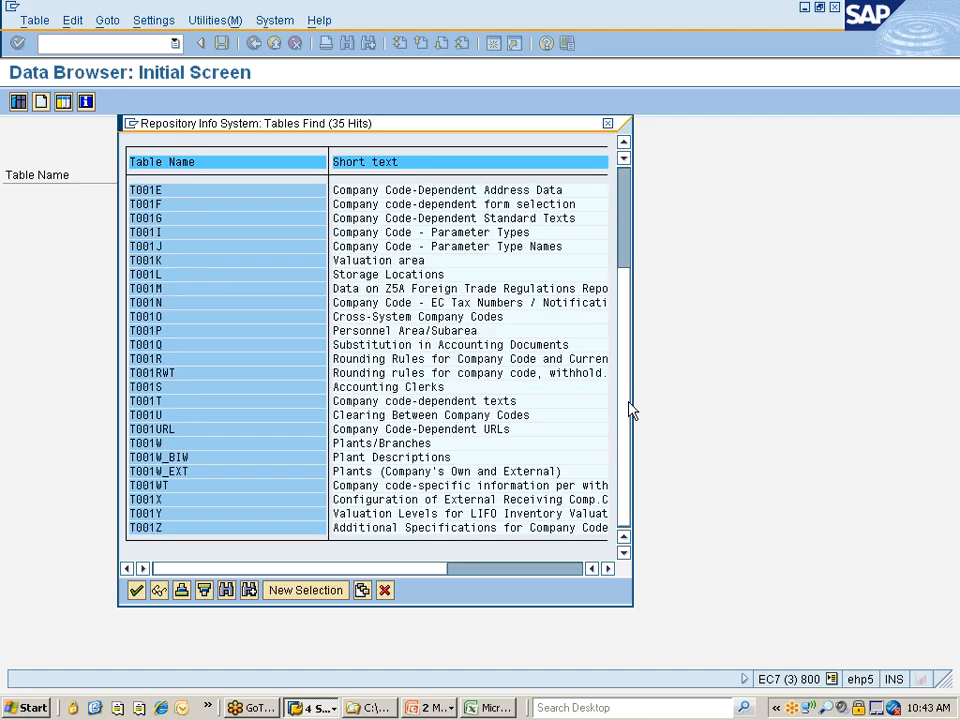
scroll(622, 303, up, 3)
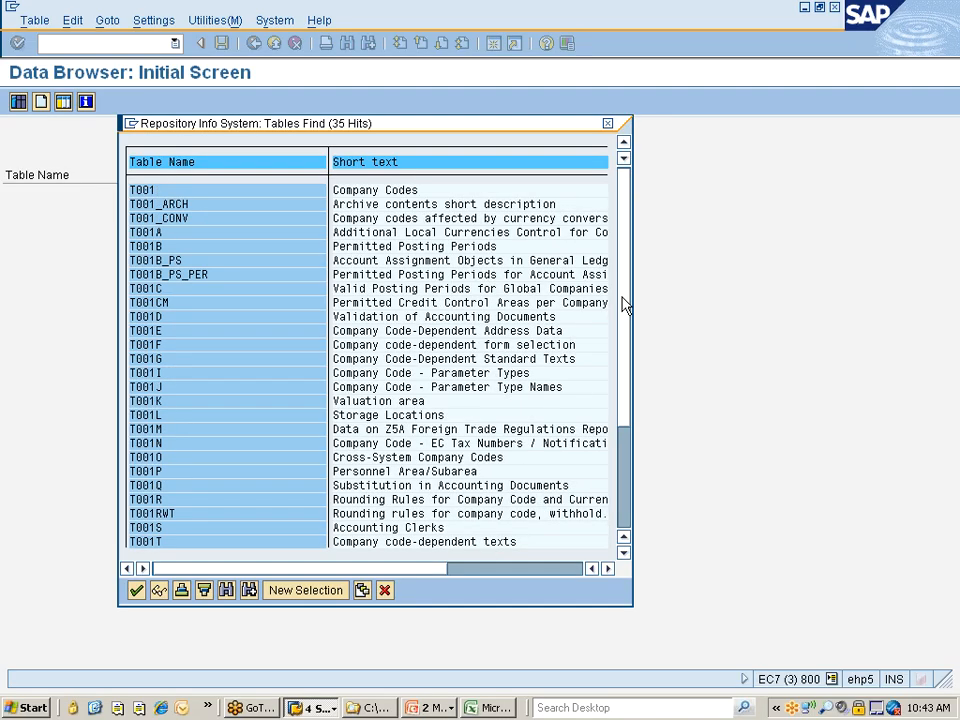
drag(232, 131, 428, 142)
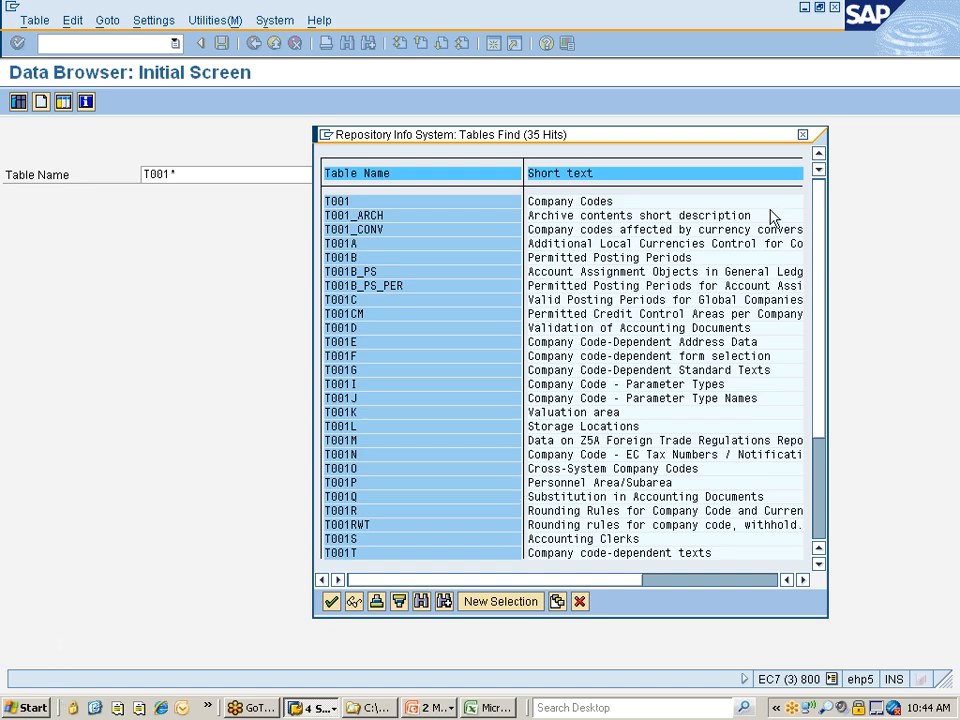
click(808, 136)
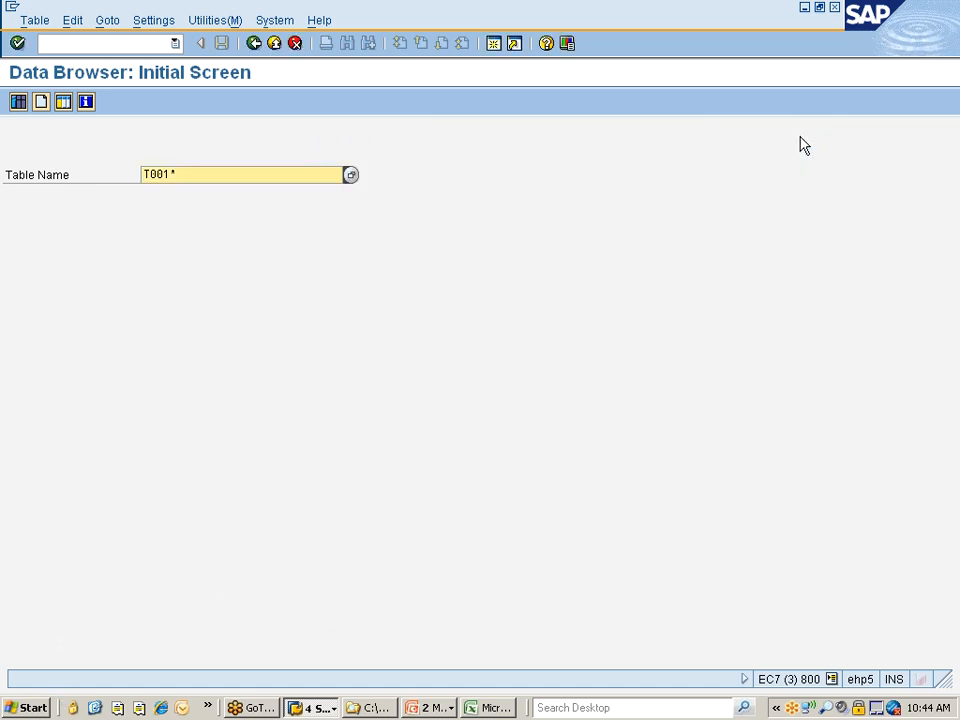
click(255, 43)
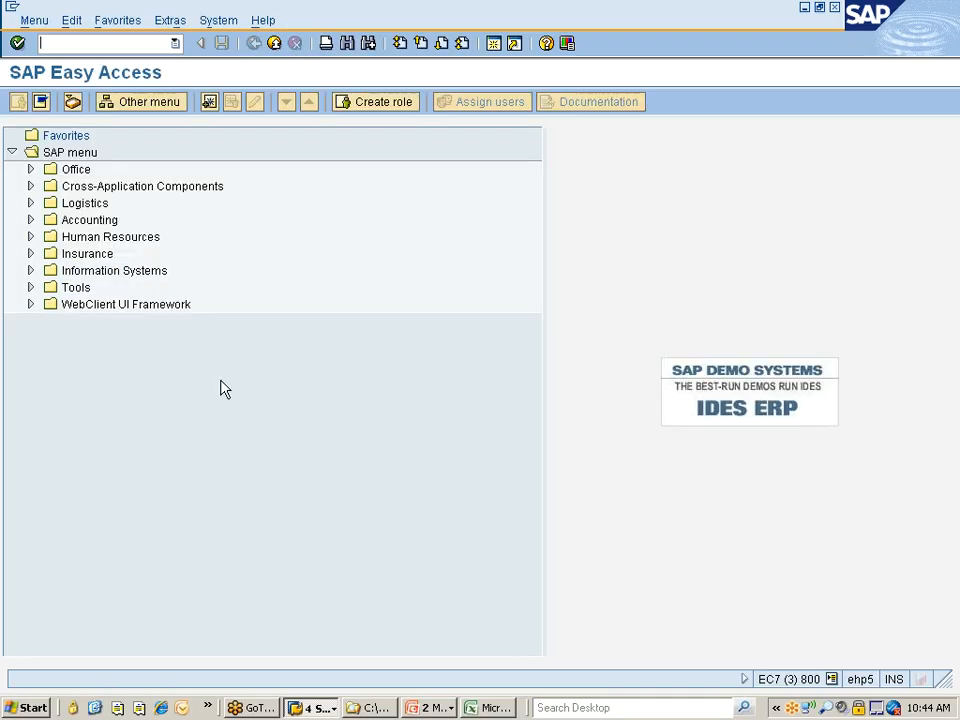
Switch back to the plant session, delete plant 777Z from the plants overview, save, and return to the implementation guide
click(308, 706)
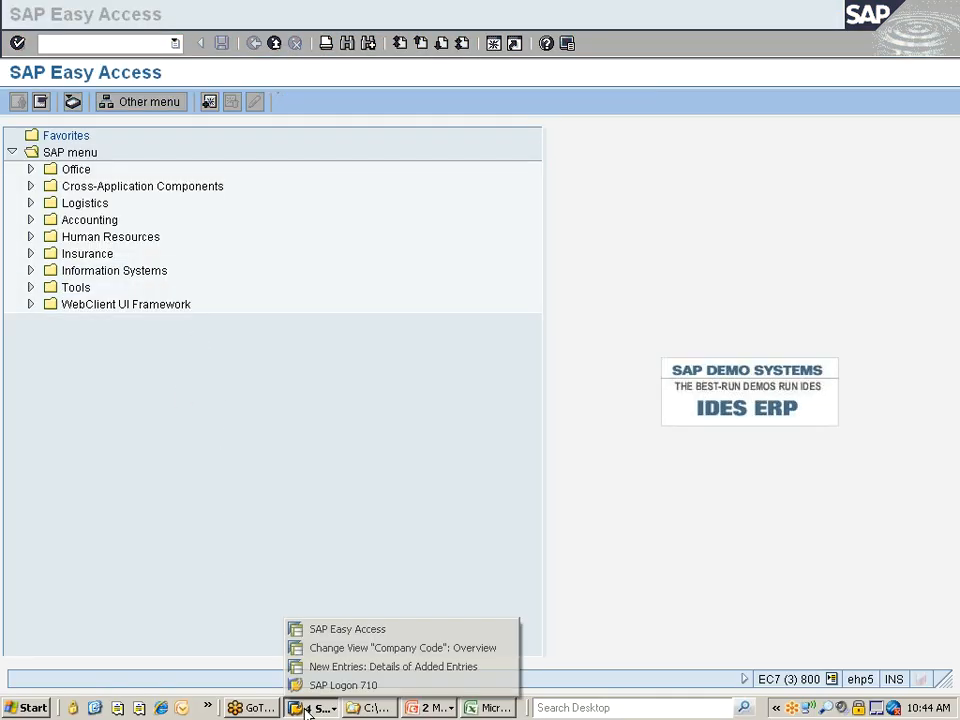
click(320, 667)
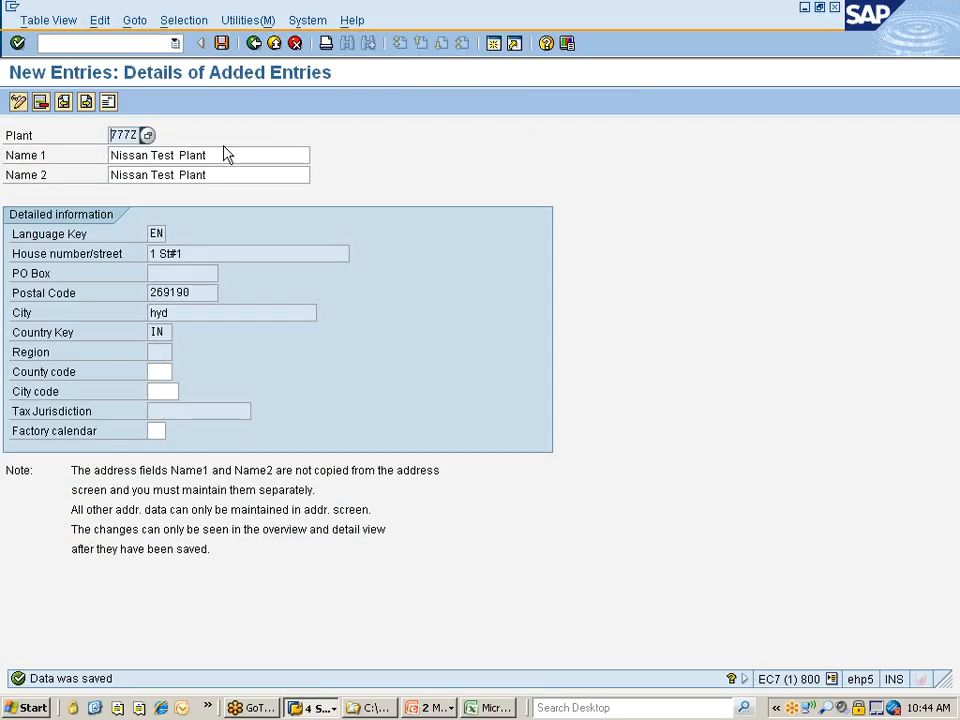
click(253, 45)
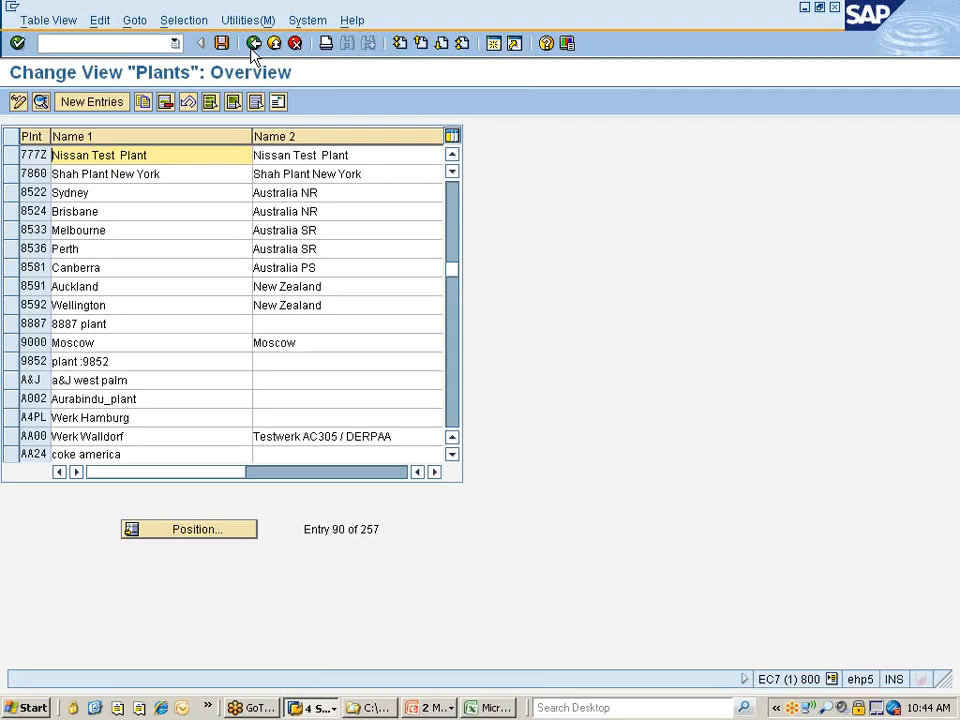
click(12, 156)
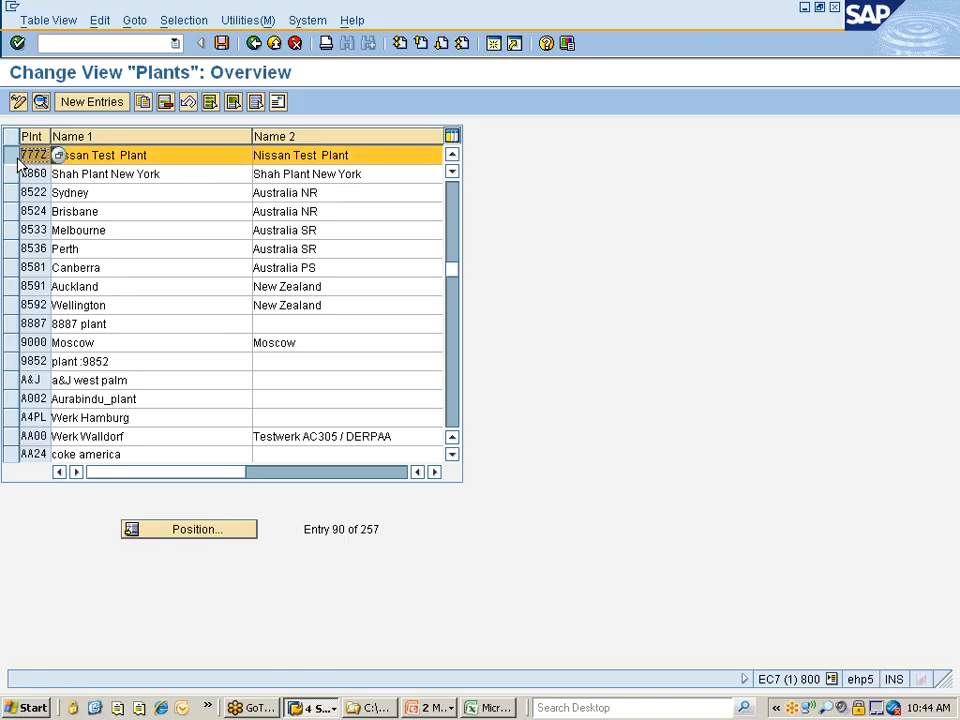
click(165, 103)
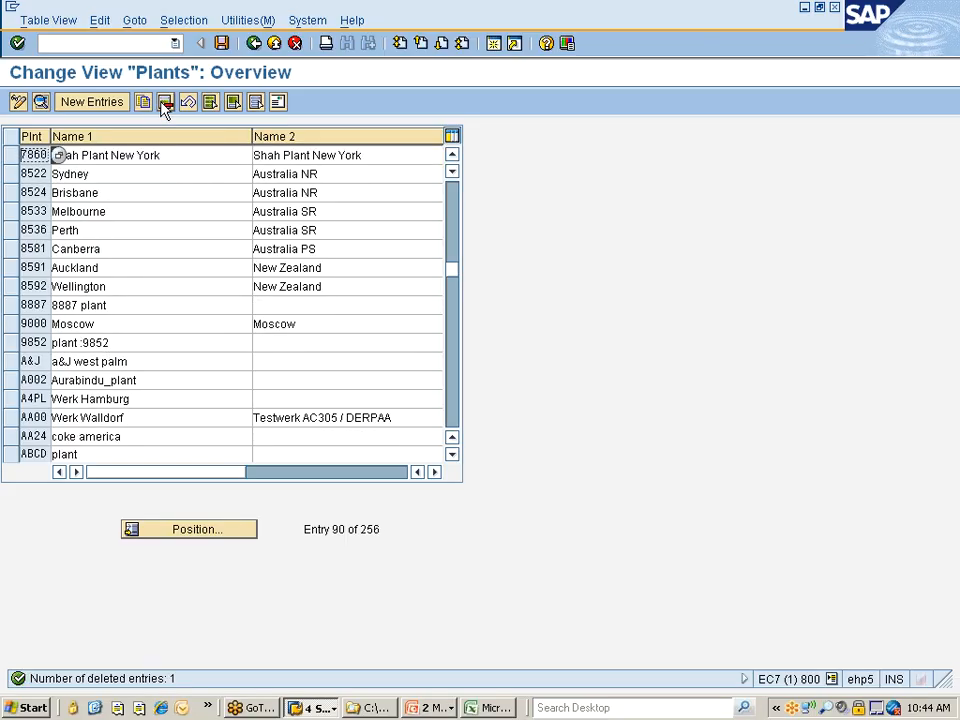
key(ctrl+s)
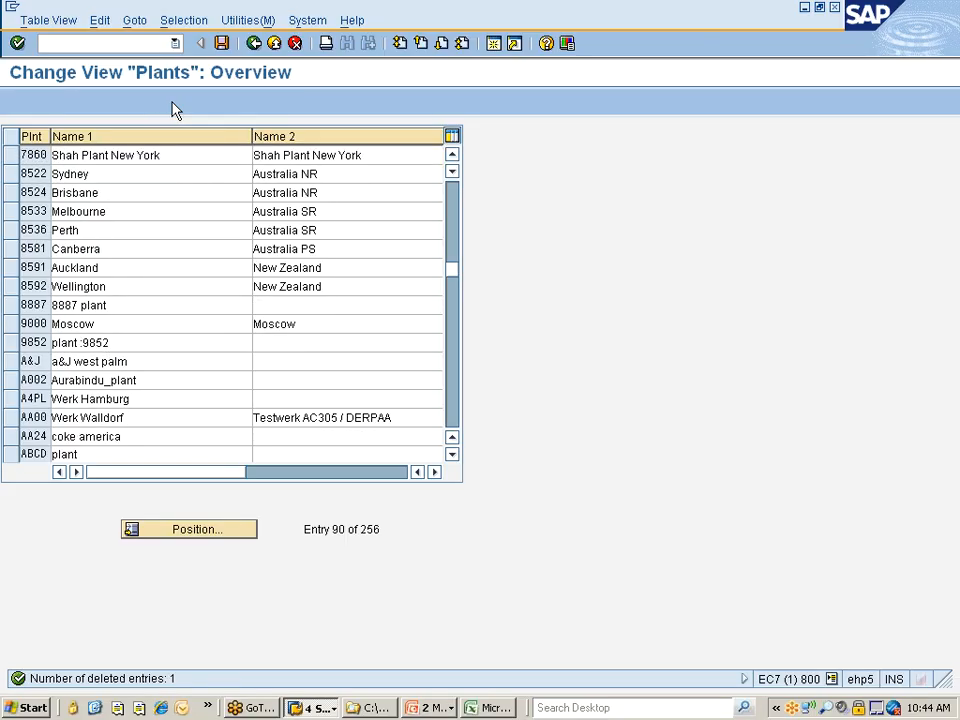
click(253, 45)
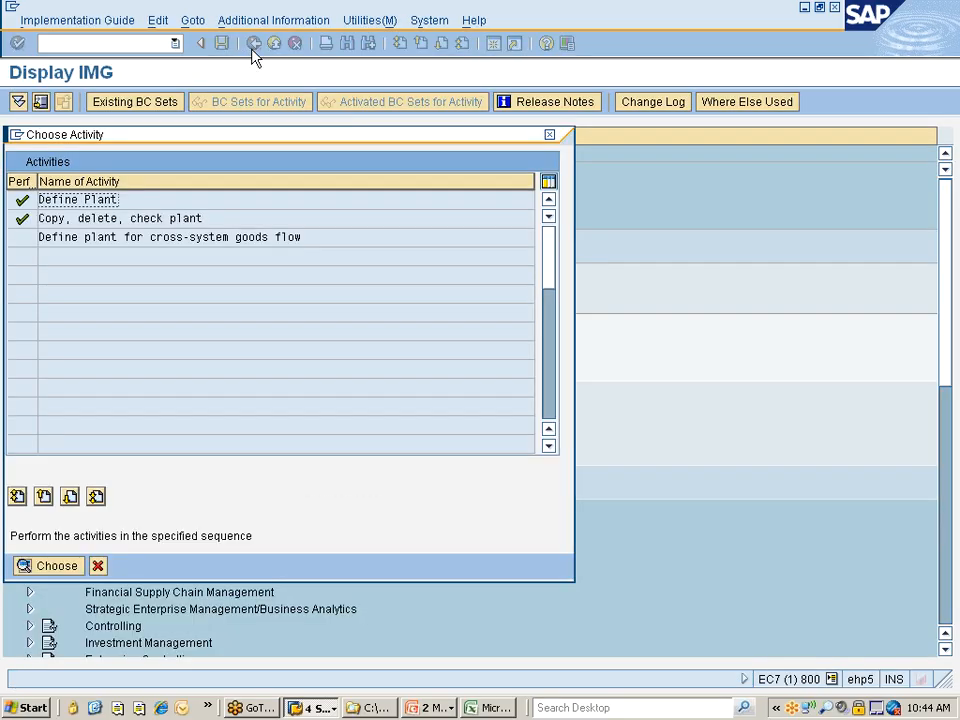
click(97, 565)
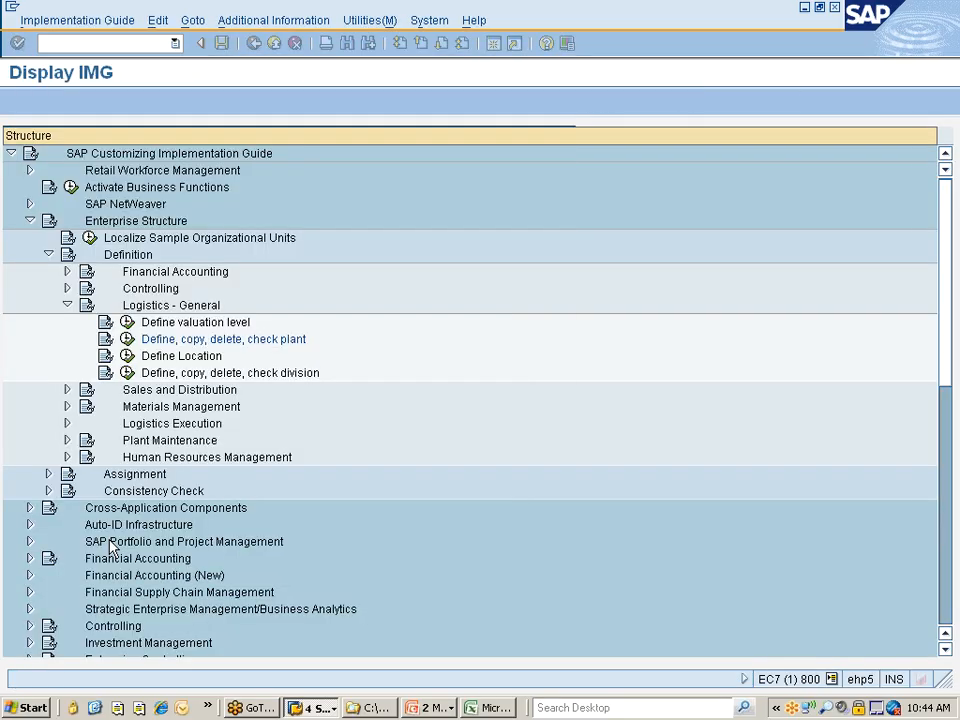
Open the location definitions and copy the plant 0001, location 0001 entry to plant 777C, location 7777
click(183, 358)
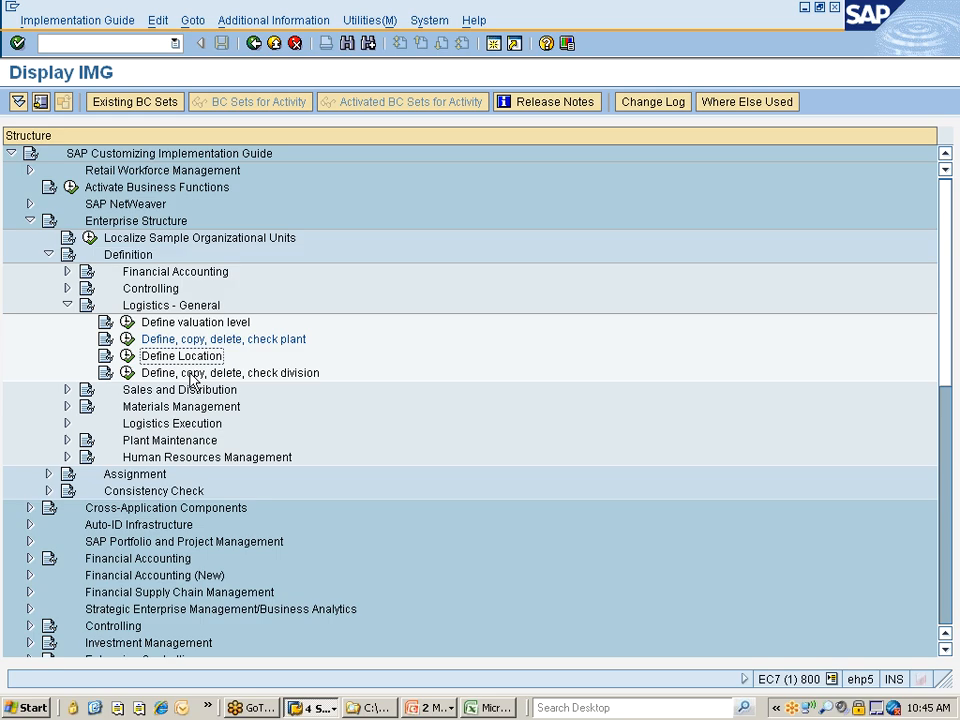
click(306, 377)
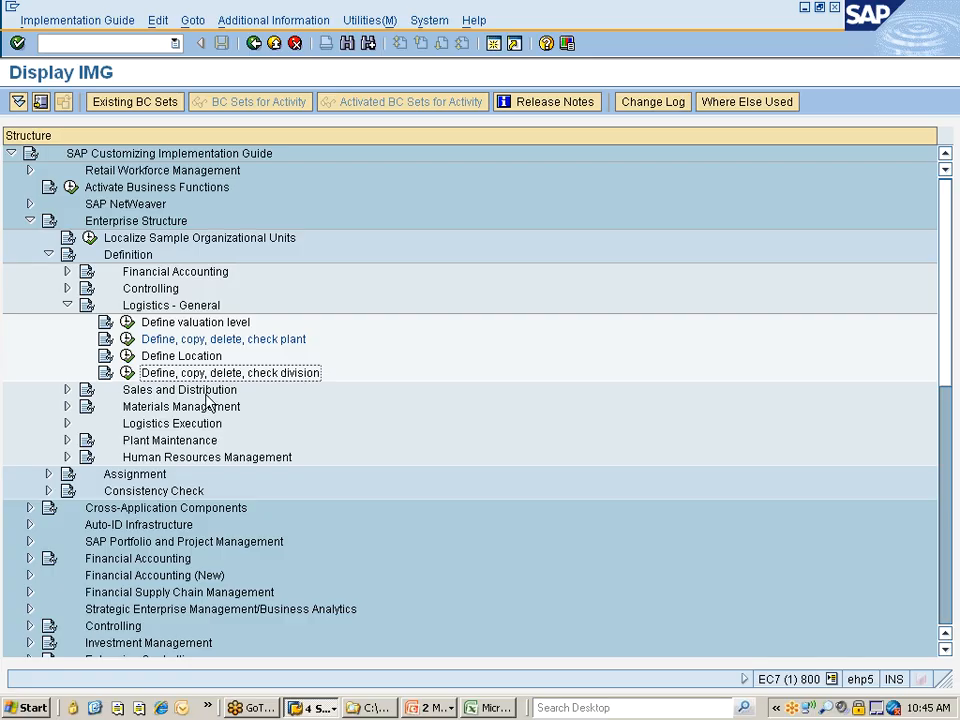
click(126, 358)
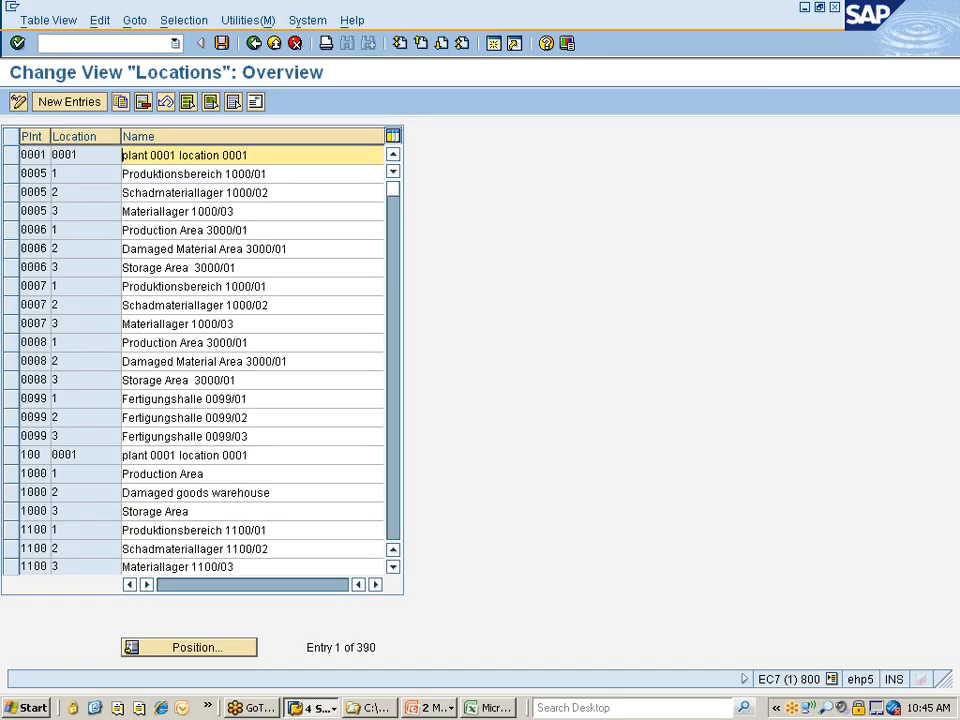
click(12, 156)
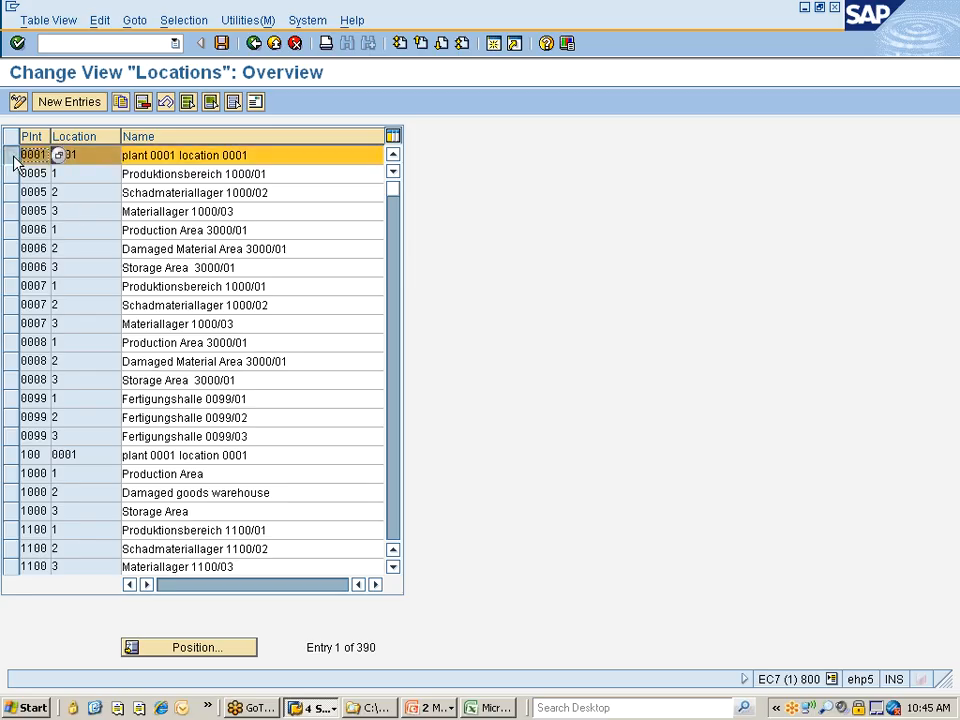
click(120, 101)
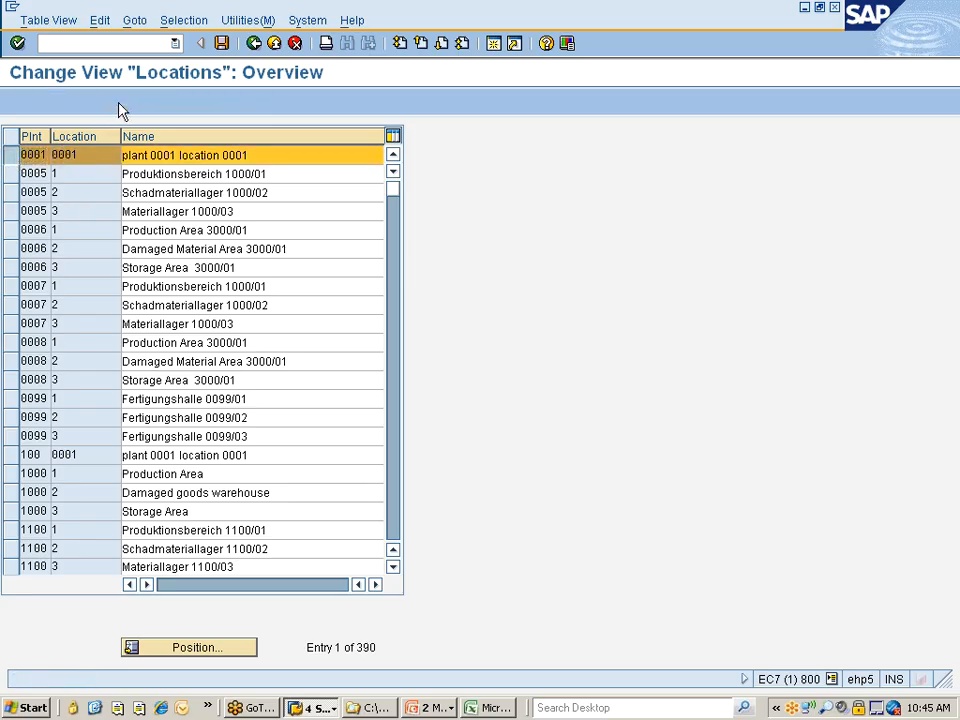
key(shift+End)
text(777C)
key(Tab)
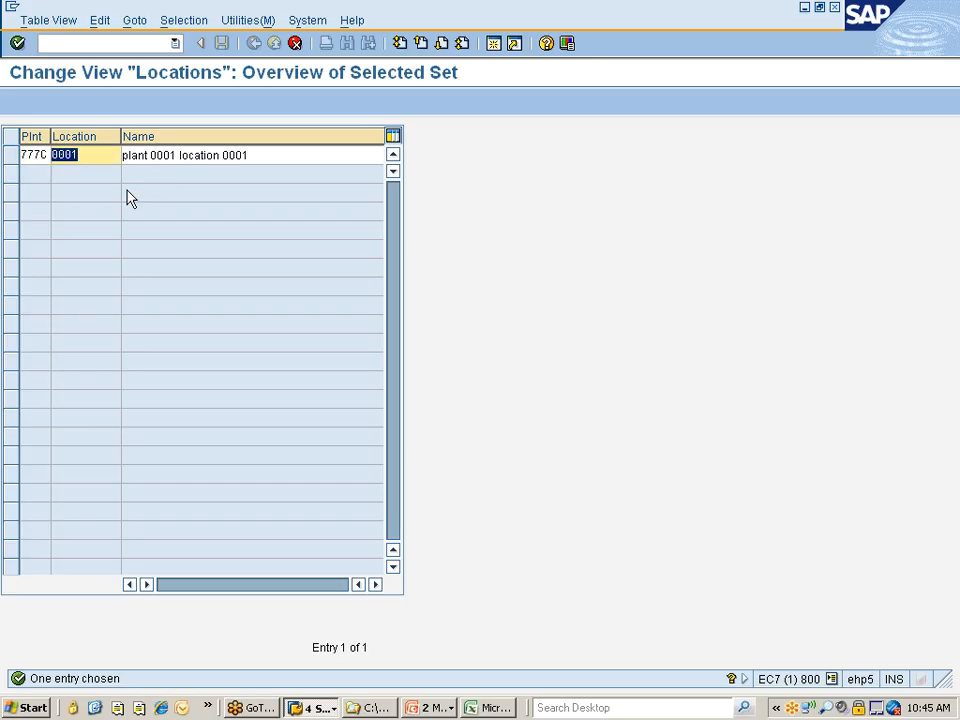
text(7777)
Name the copied location entry "plant 777C location 7777" and confirm it
click(150, 155)
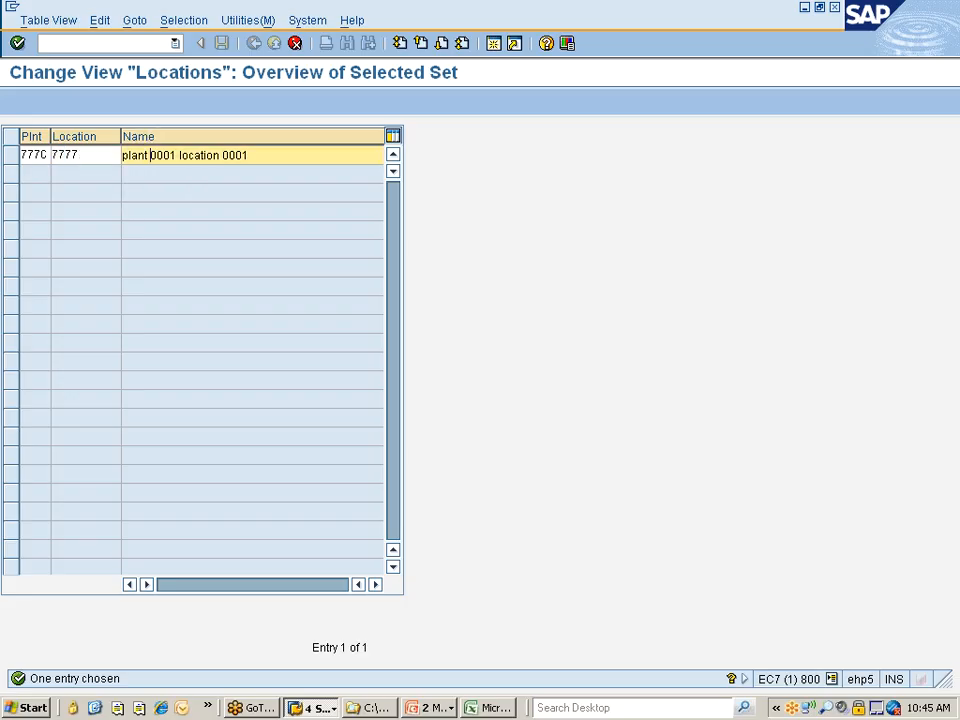
key(ctrl+shift+Right)
text(&&&)
key(BackSpace)
key(BackSpace)
key(BackSpace)
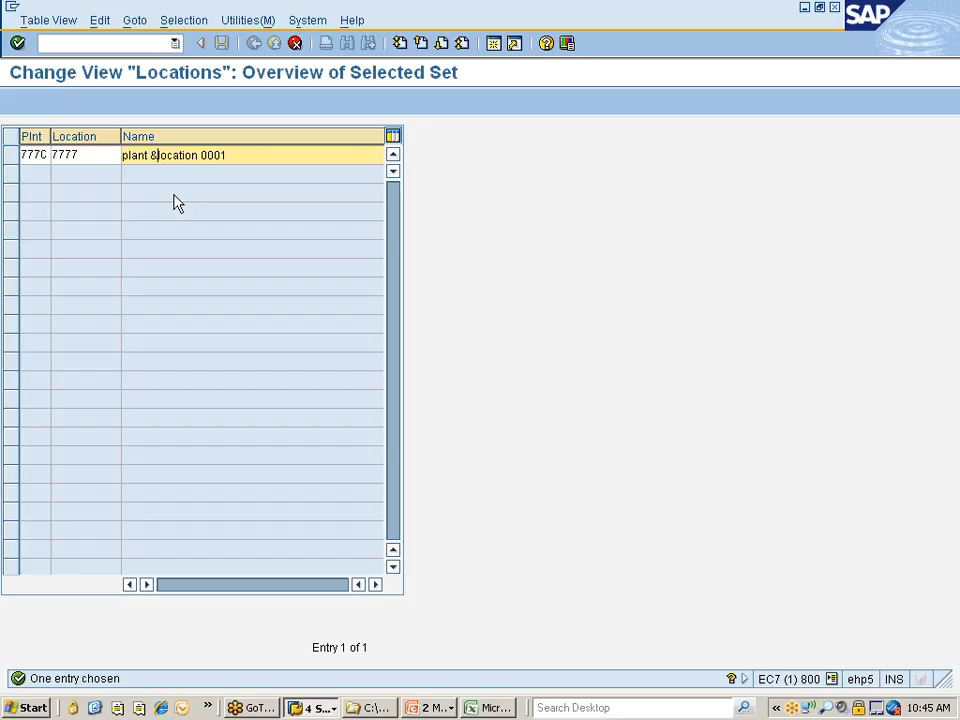
text(777C)
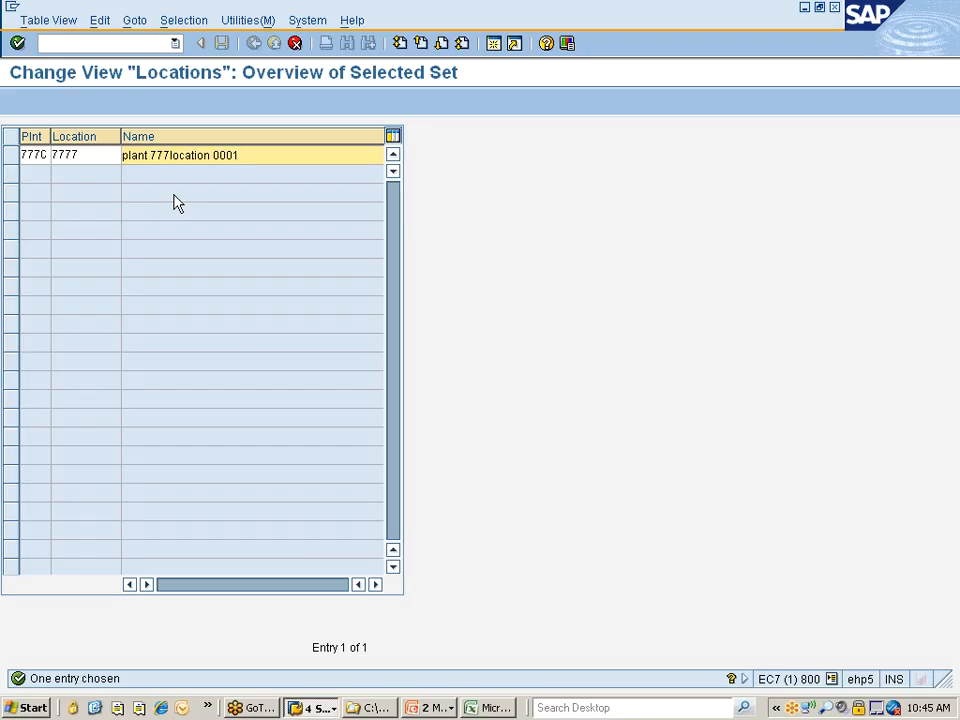
key(End)
key(BackSpace)
key(BackSpace)
key(BackSpace)
key(BackSpace)
text(7777)
key(Return)
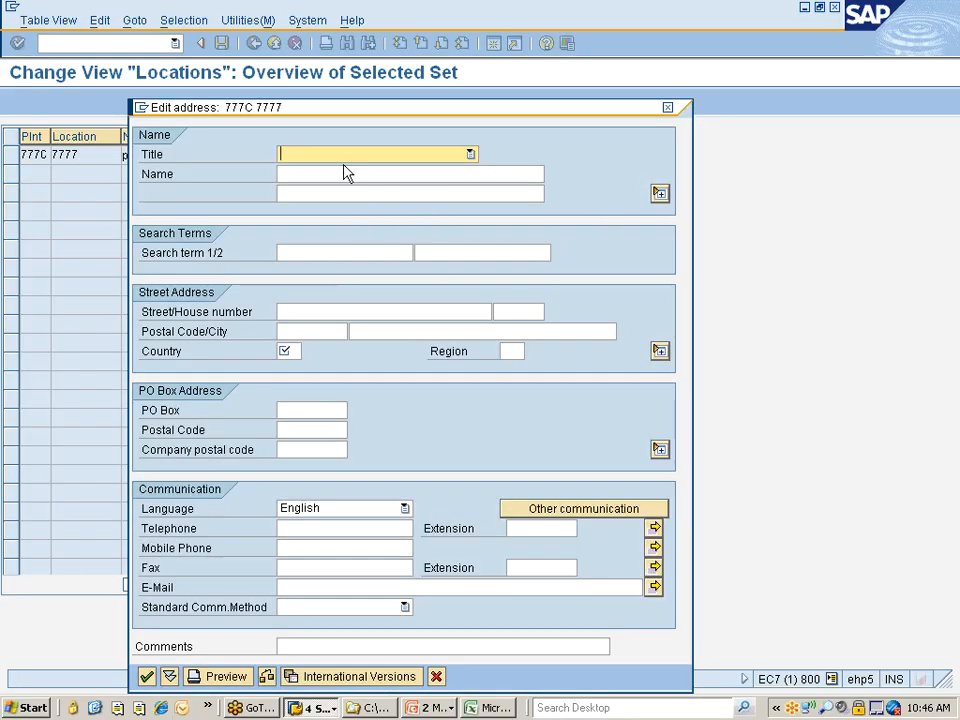
Fill in the location's address with "Location" for both name lines and the search term, set the country to IN, and confirm
click(345, 194)
text(Location)
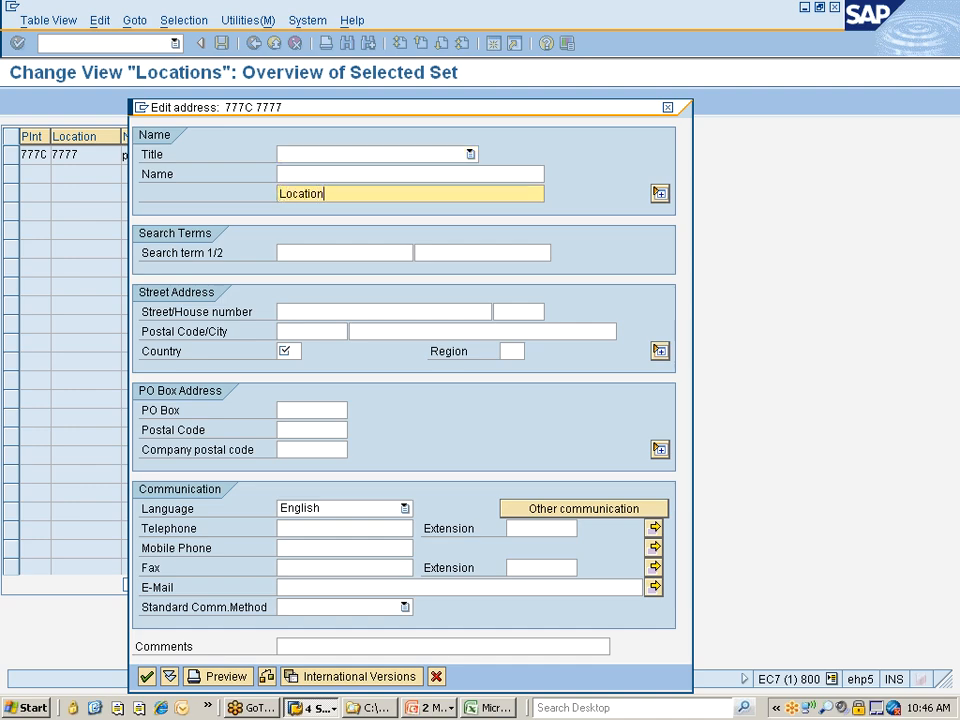
drag(325, 194, 291, 194)
click(280, 194)
click(307, 174)
text(Location)
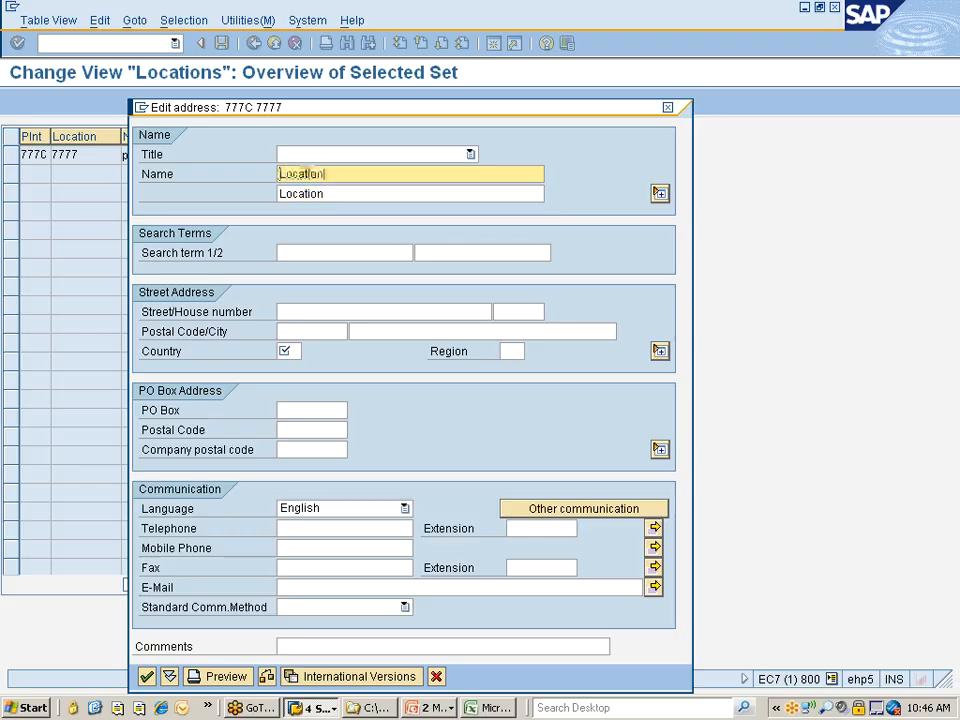
click(291, 253)
text(Location)
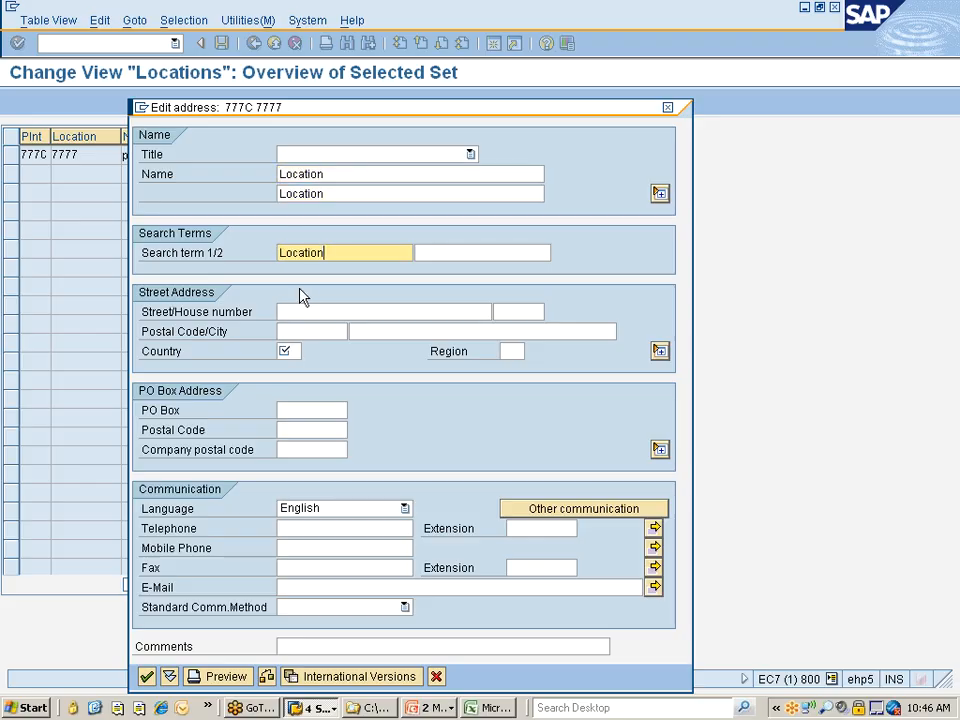
click(288, 351)
text(IN)
key(Return)
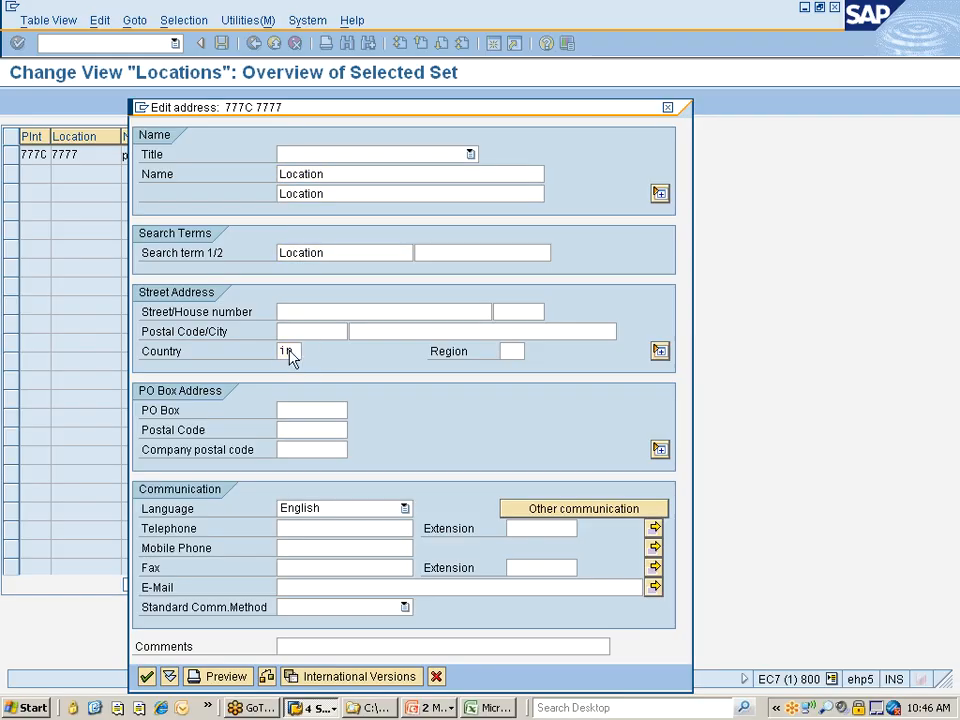
Save location 7777, accepting the customizing request, and return to the implementation guide
click(221, 43)
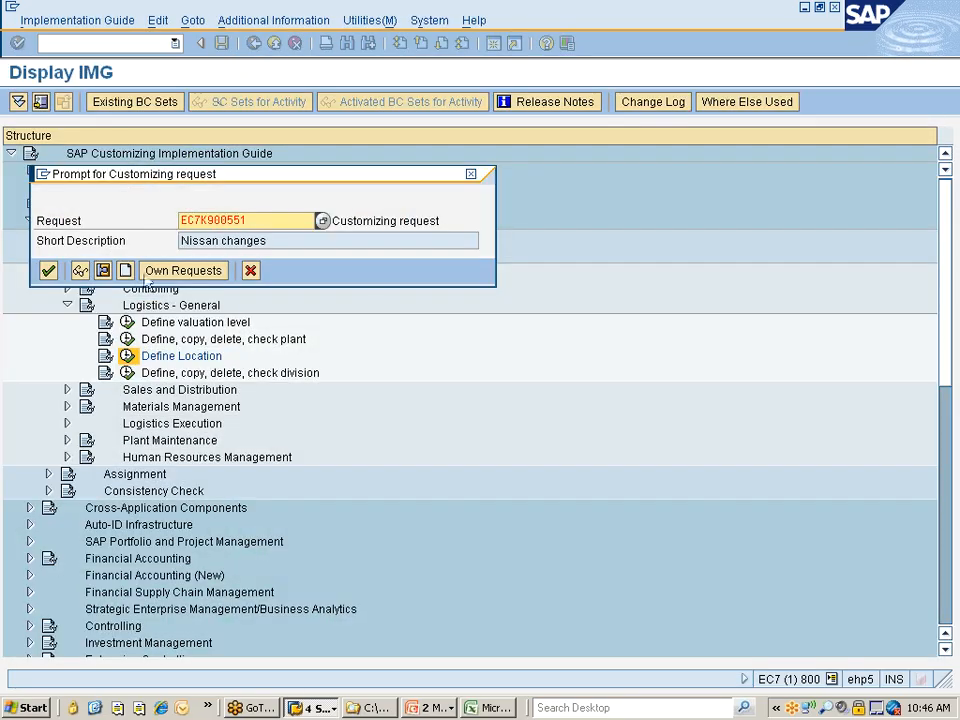
click(48, 270)
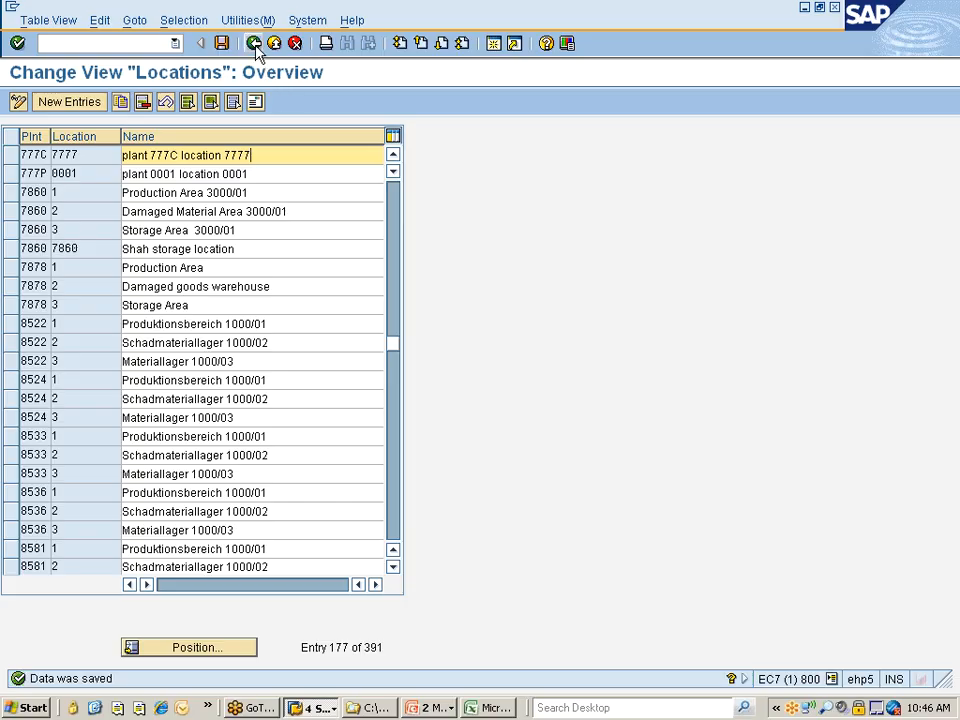
click(254, 43)
Open the "Copy, delete, check division" activity and copy division 00 to division 77
click(177, 372)
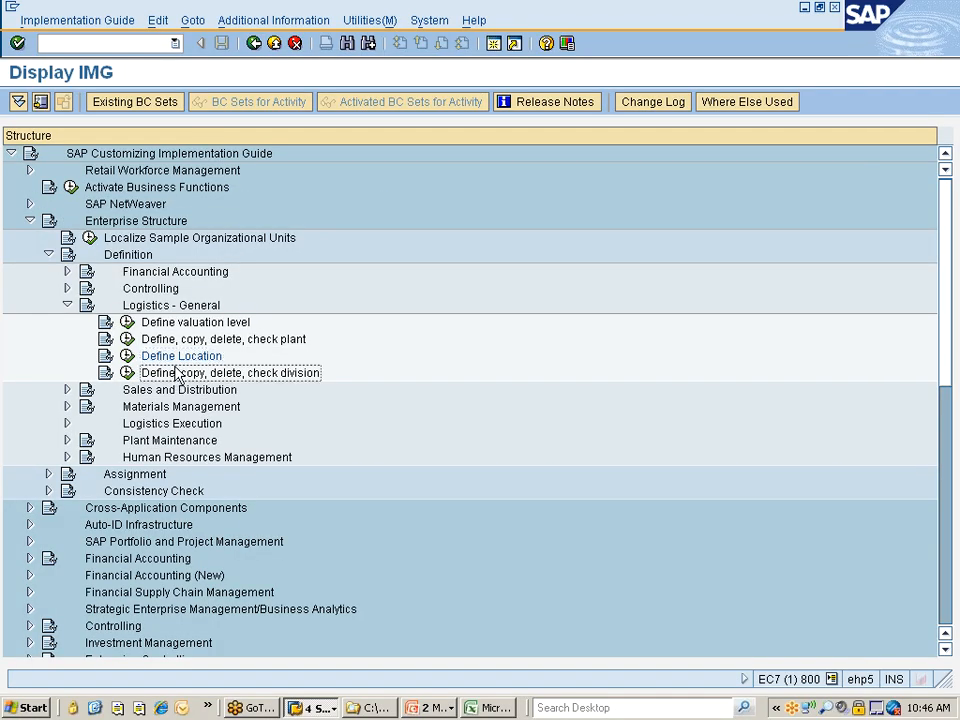
click(127, 372)
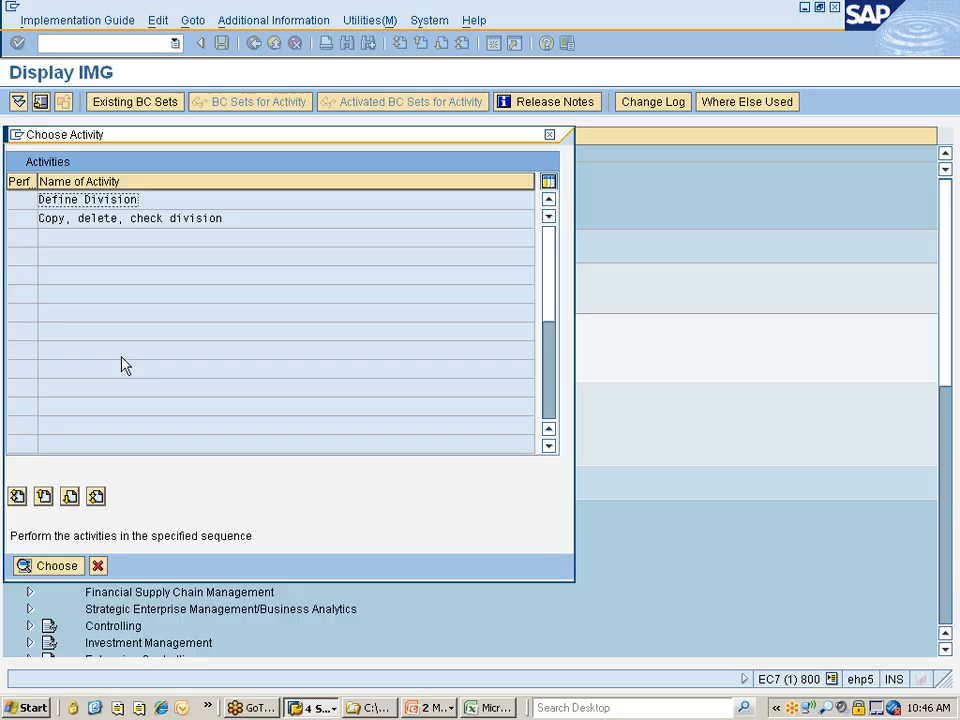
click(52, 218)
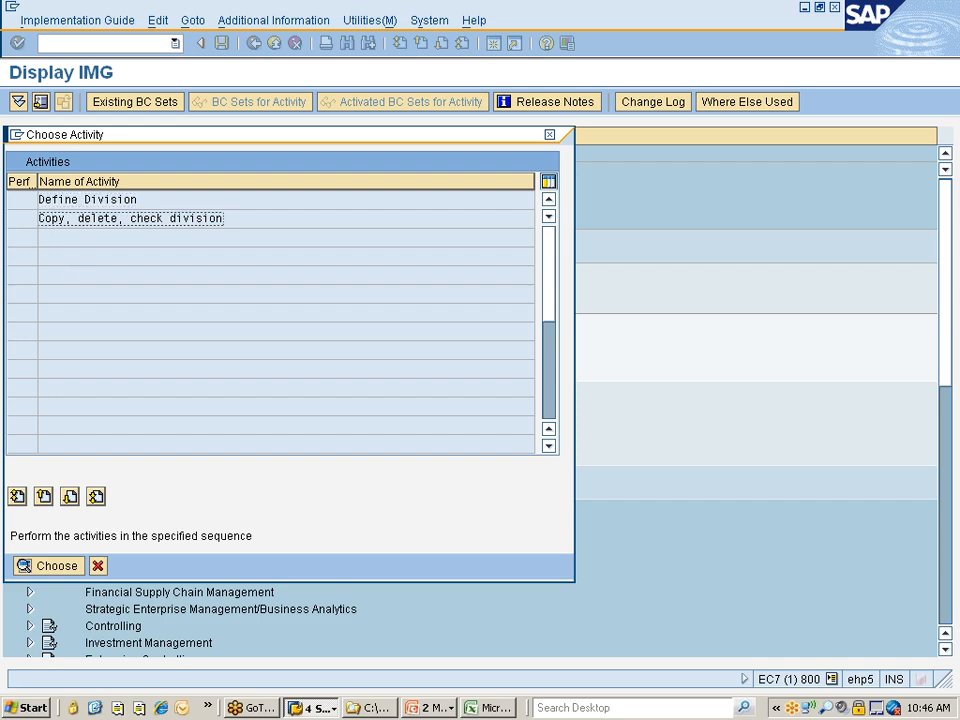
double_click(56, 220)
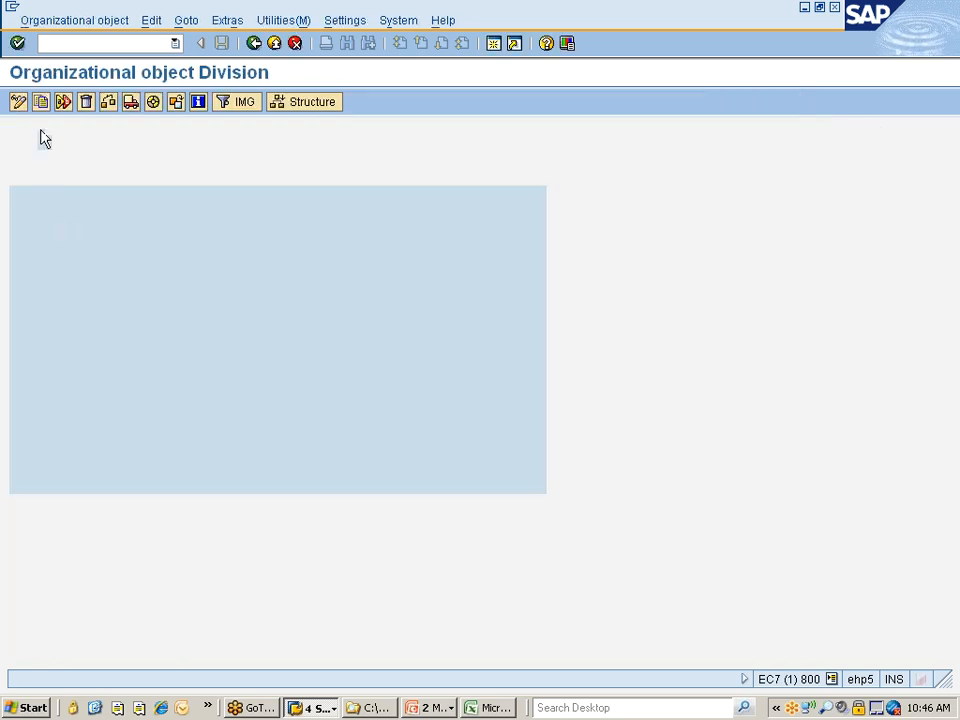
click(41, 103)
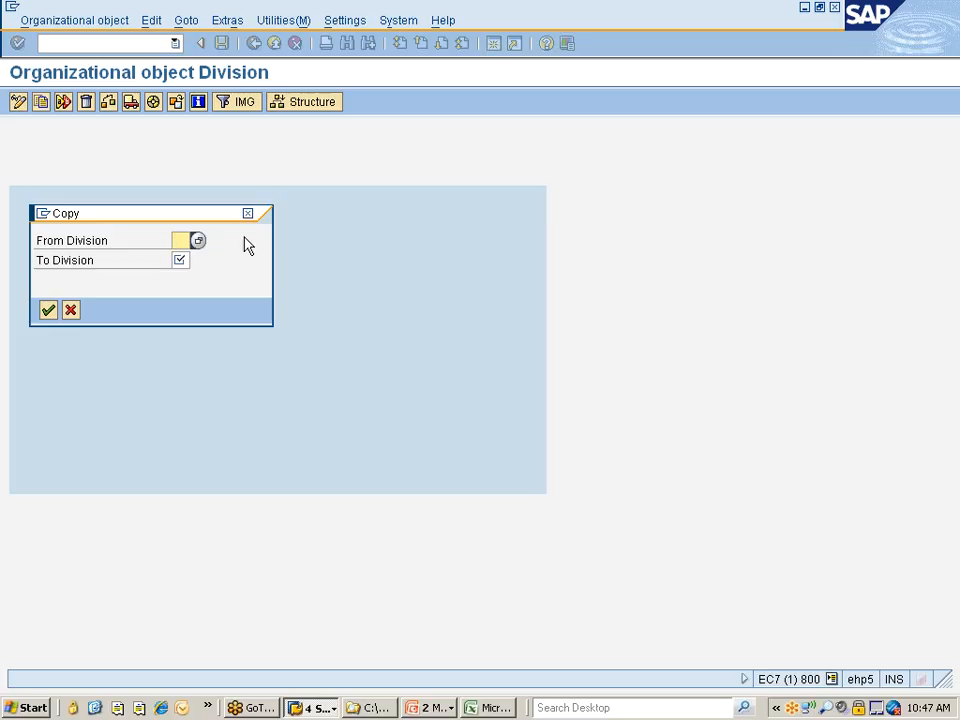
click(196, 241)
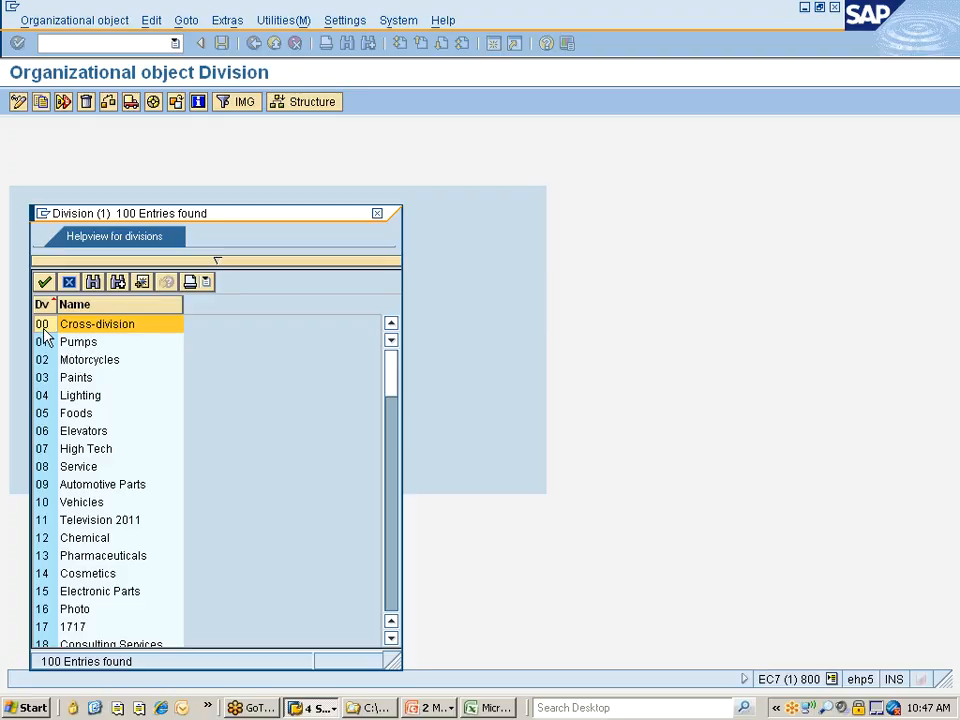
double_click(43, 331)
click(178, 260)
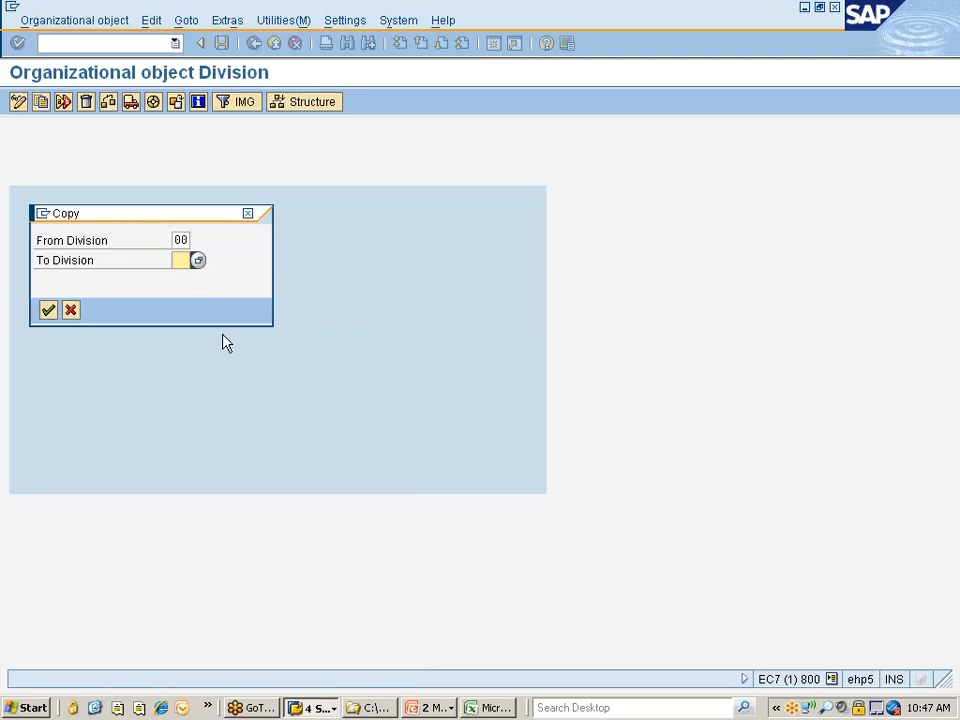
text(77)
key(Return)
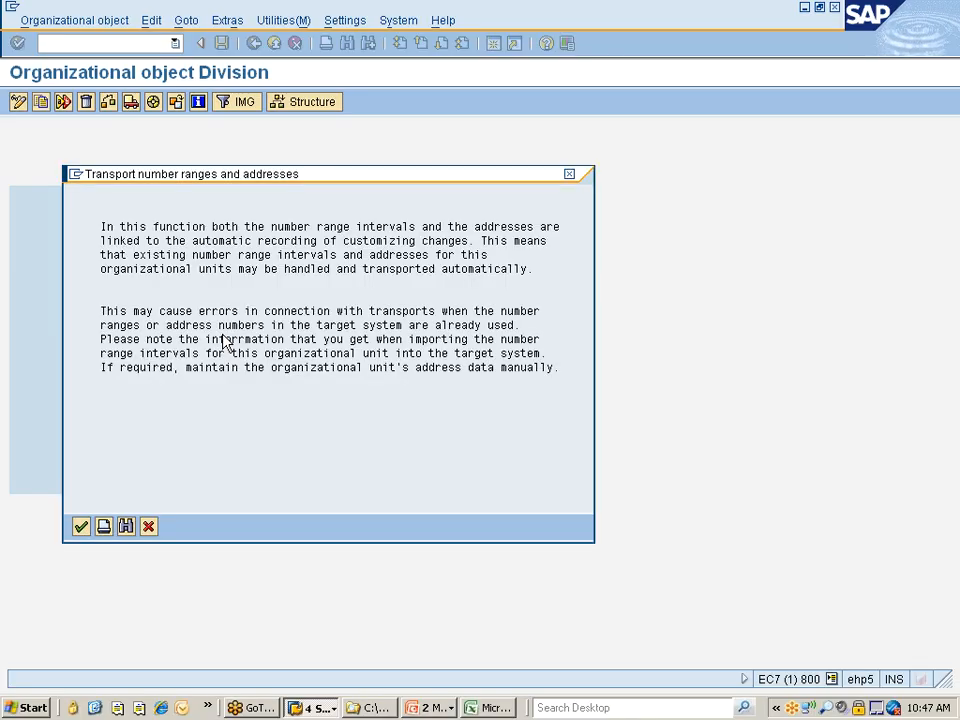
Complete the division copy without transporting number ranges, accept the "Nissan changes" customizing request, and return to the activity list
key(Return)
click(345, 341)
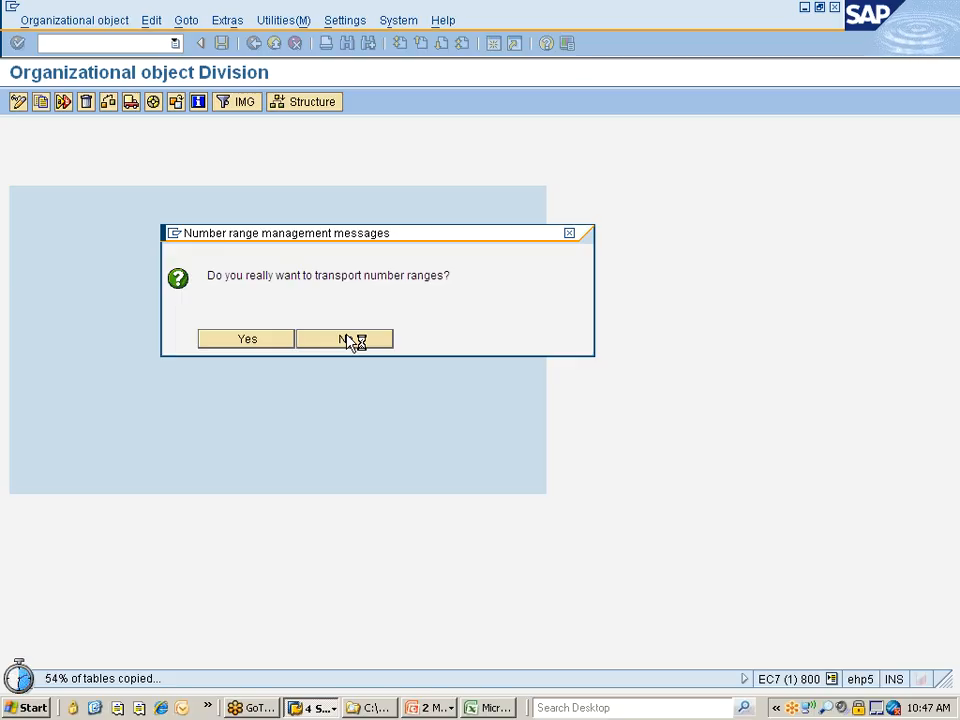
drag(337, 239, 384, 168)
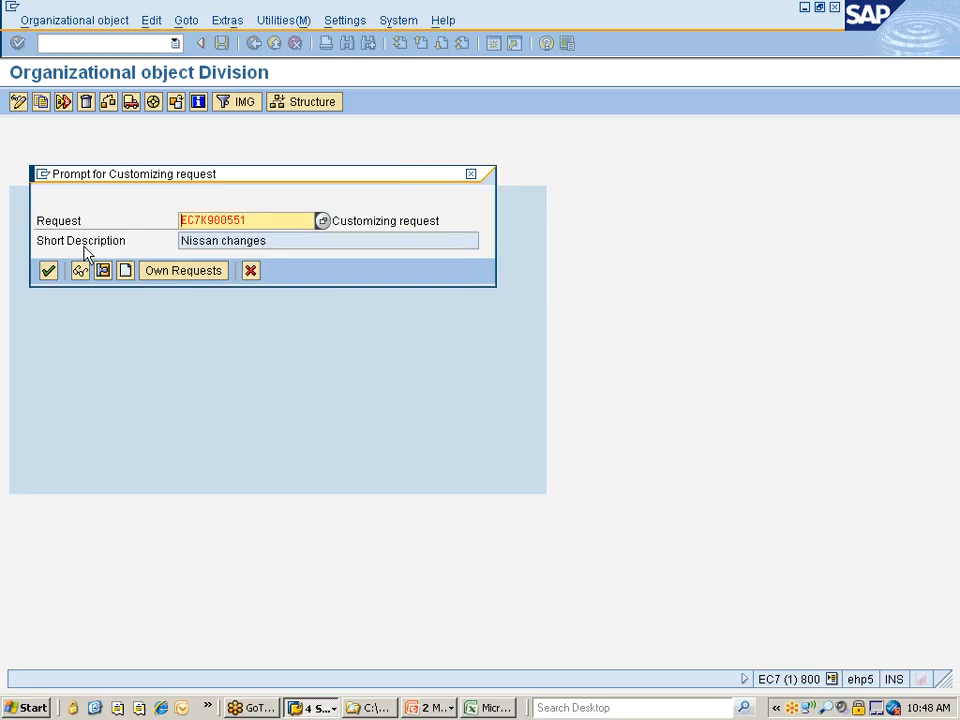
click(47, 271)
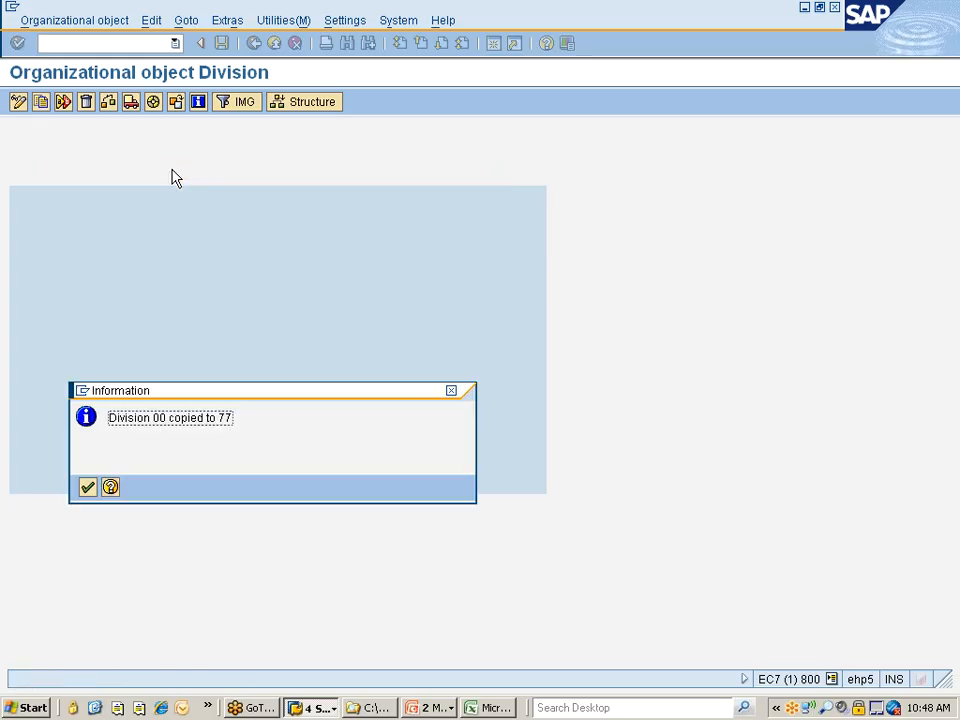
key(Return)
click(254, 44)
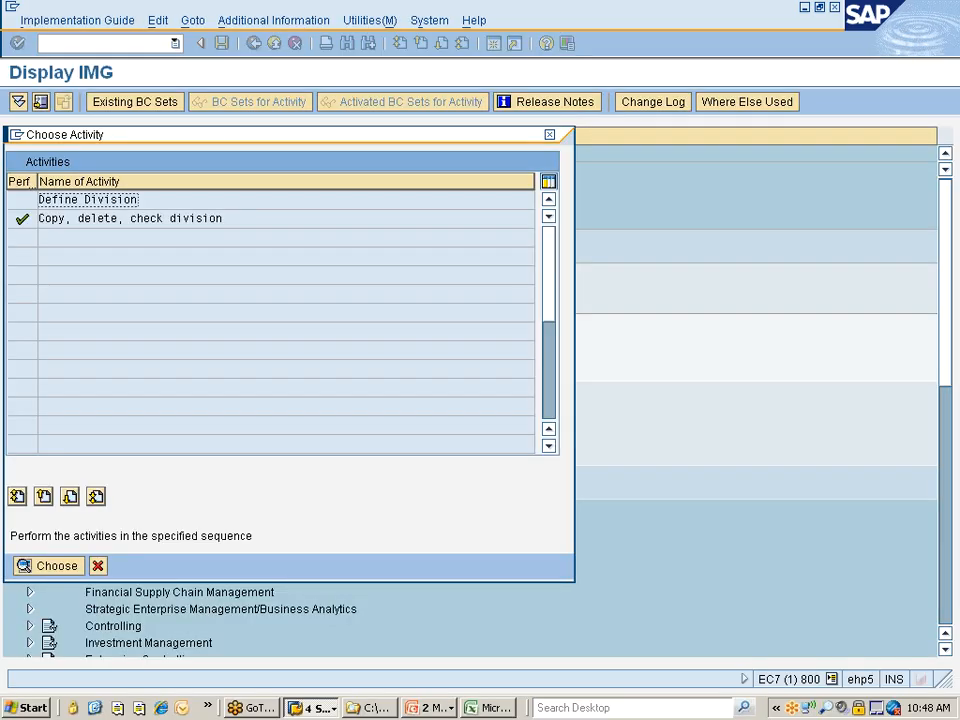
Open the "Define Division" activity and jump to division 77 in the divisions overview
double_click(90, 200)
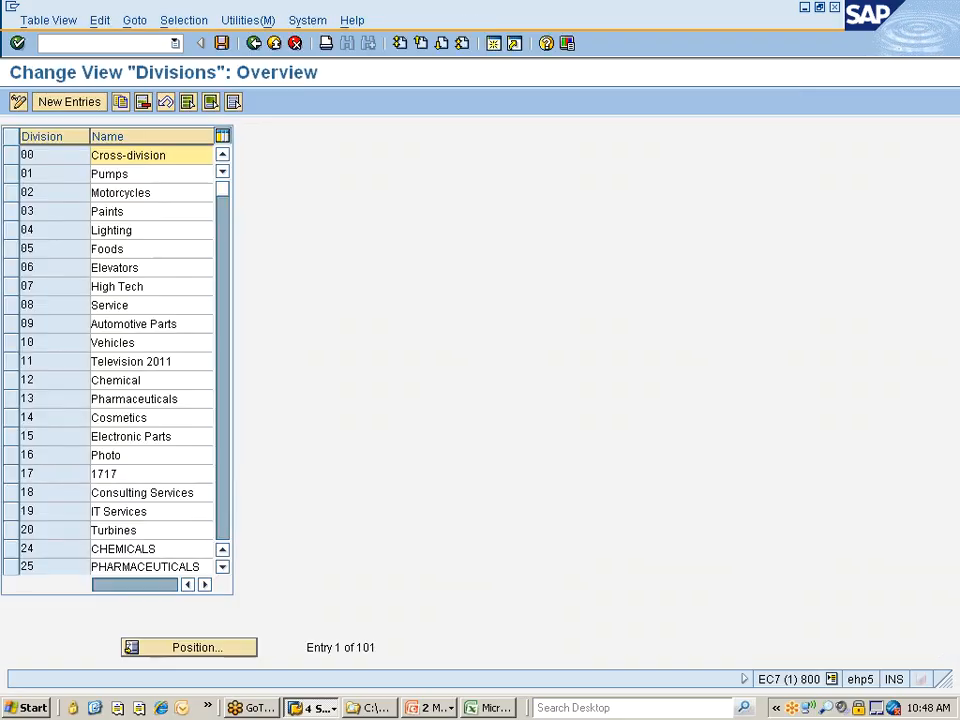
click(185, 650)
text(77)
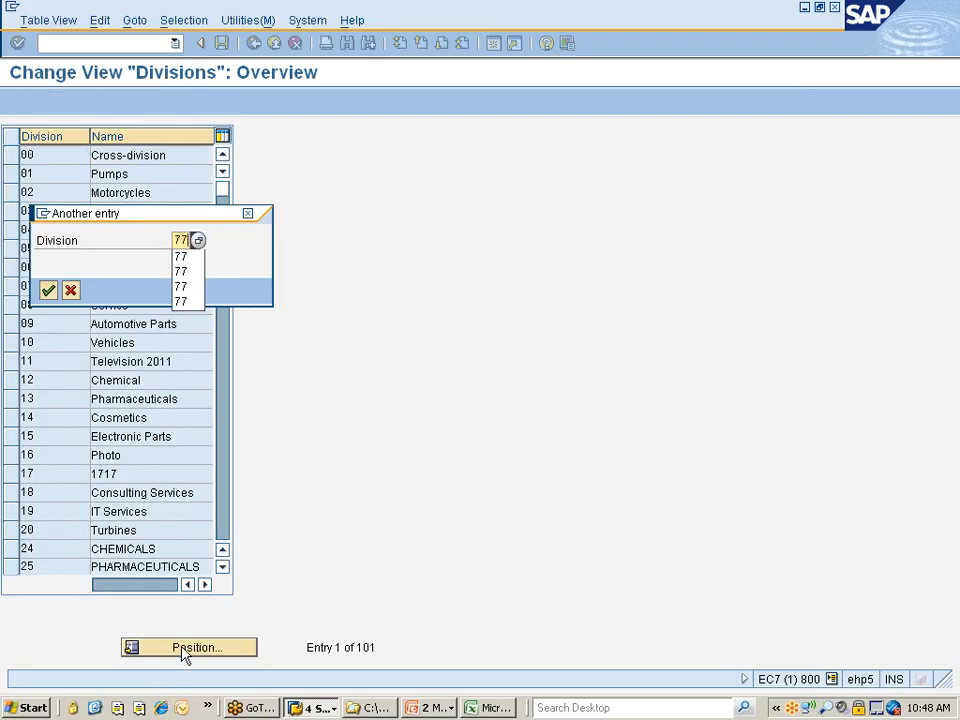
key(Return)
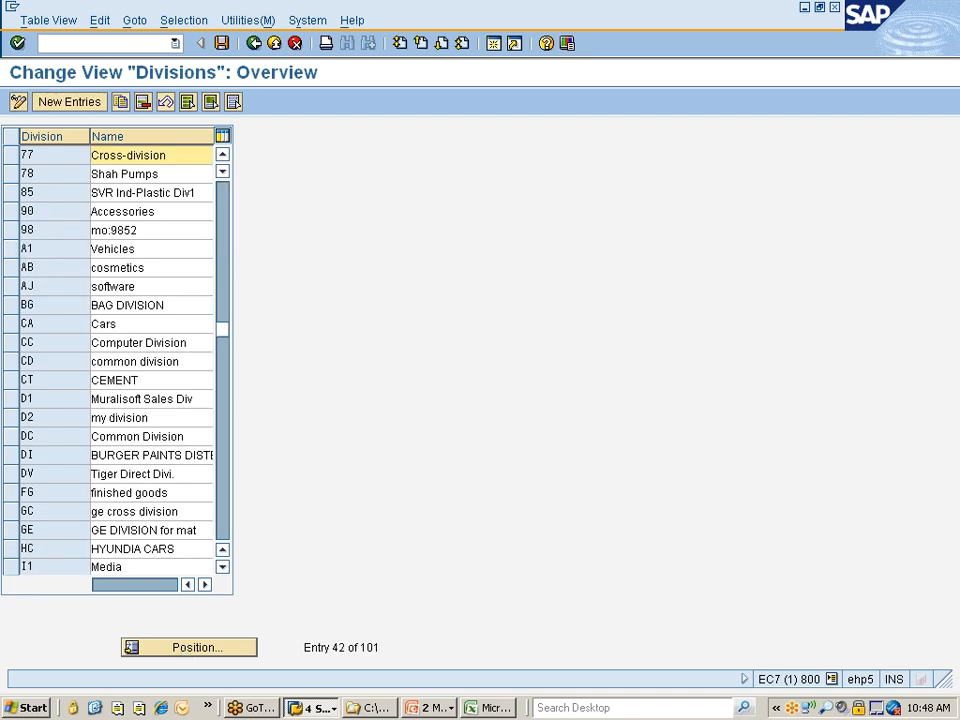
Rename division 77 as "Division for Nissan"
click(187, 174)
click(187, 156)
double_click(127, 155)
text(D)
key(Delete)
key(End)
text(for Nissa)
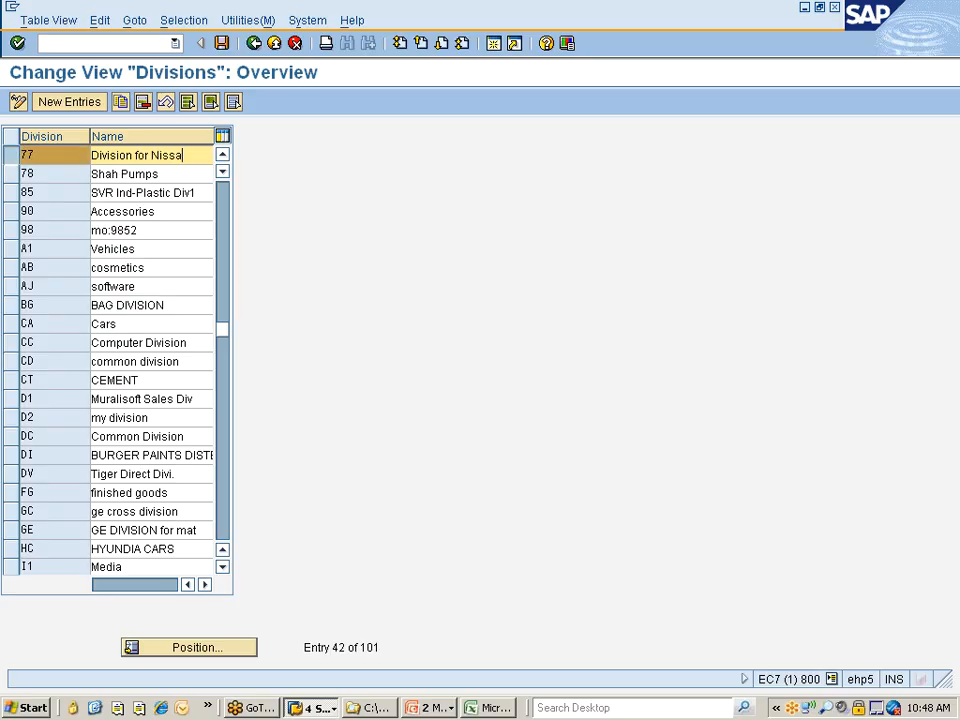
text(n)
Save the division with the "Nissan changes" customizing request and return to the activity list
key(ctrl+s)
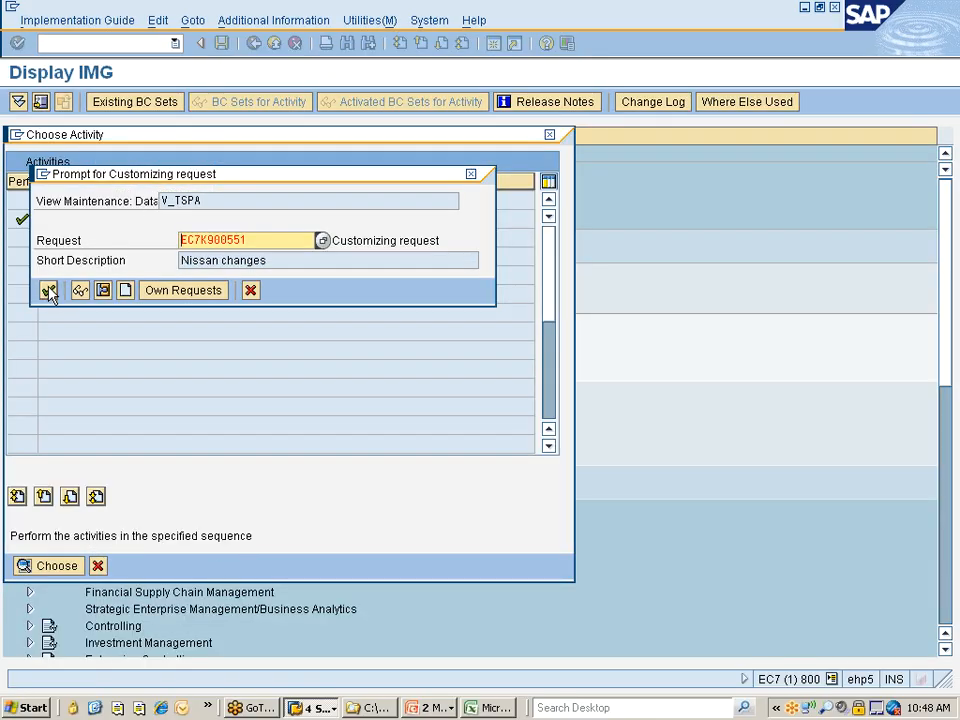
click(50, 289)
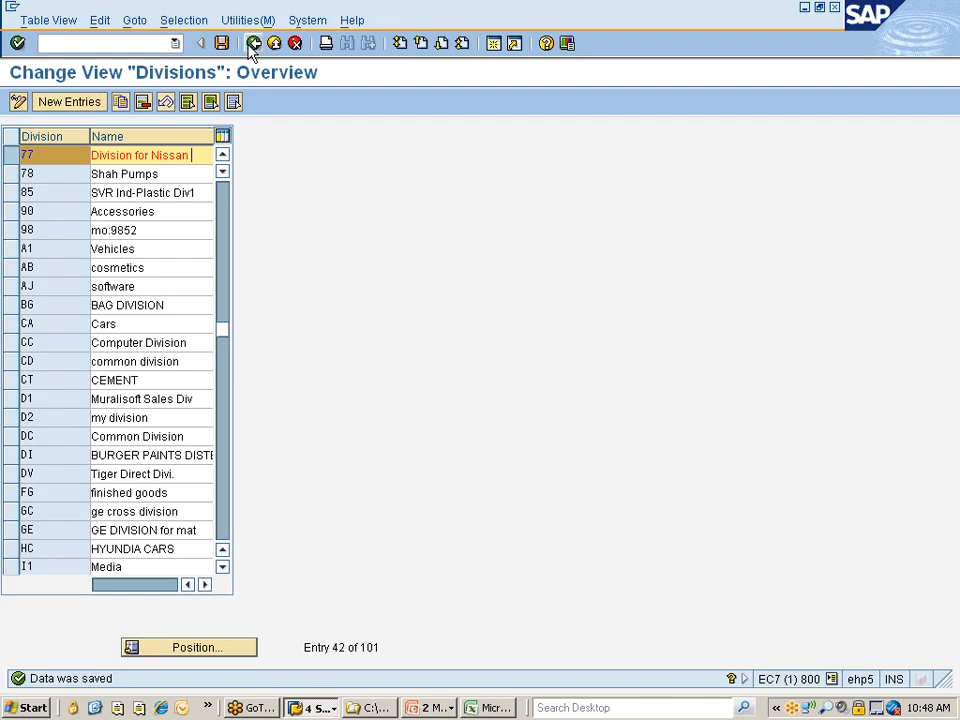
click(253, 46)
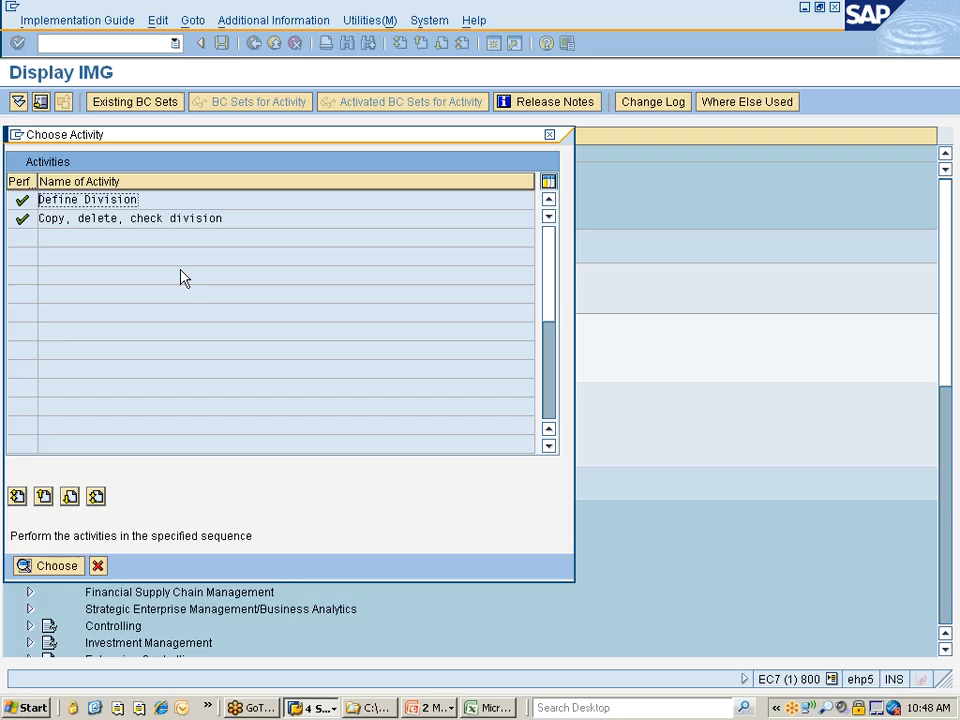
Leave the division activities and open "Copy, delete, check sales organization" under the Sales and Distribution definition
click(97, 566)
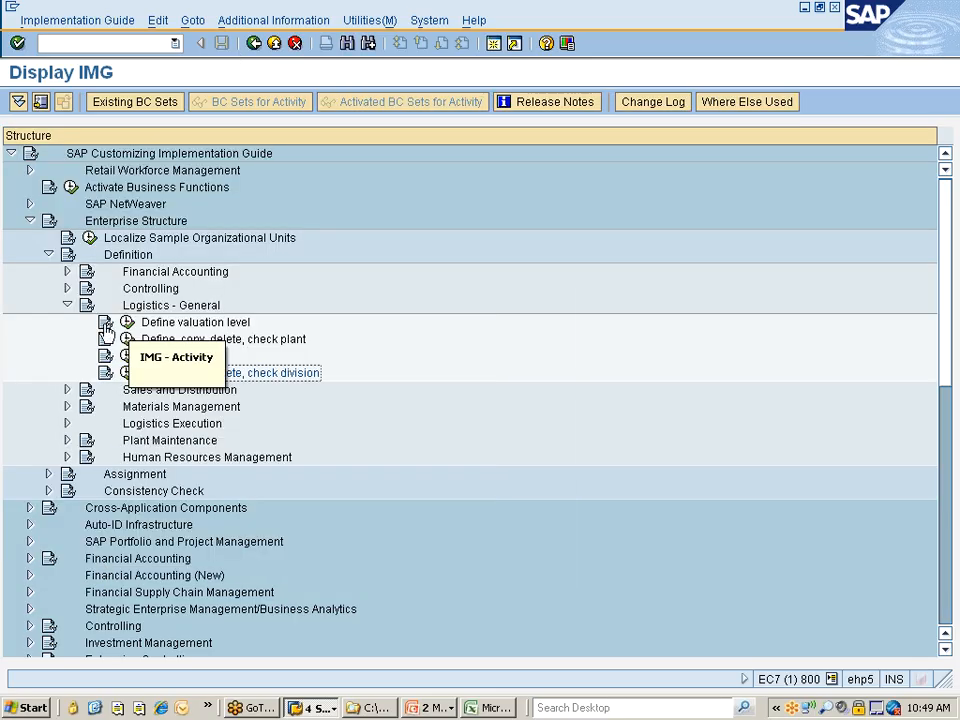
click(67, 305)
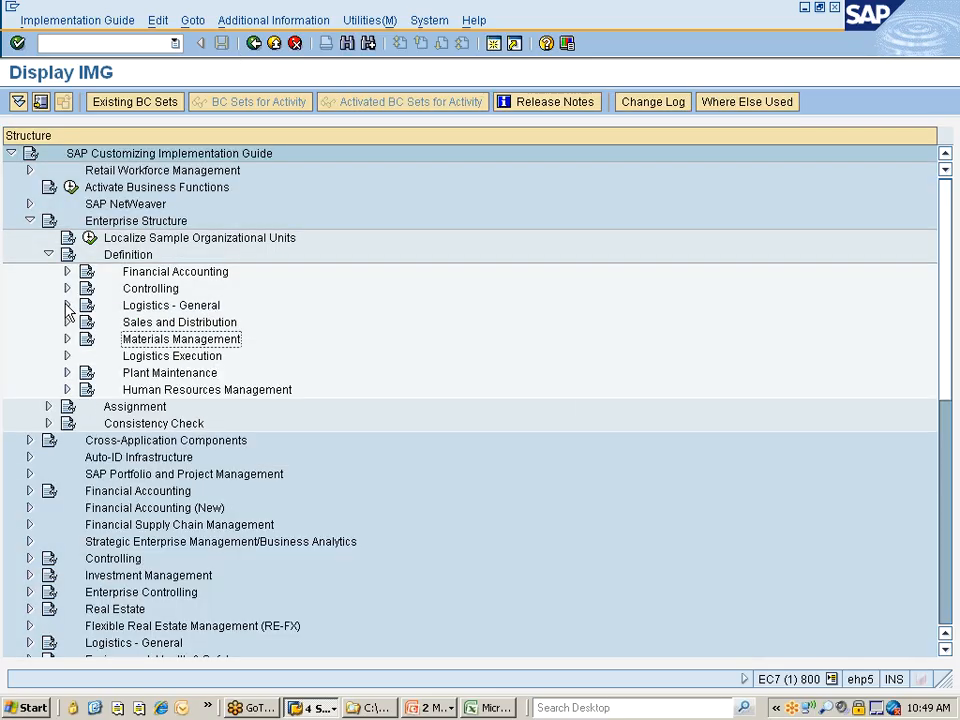
click(186, 325)
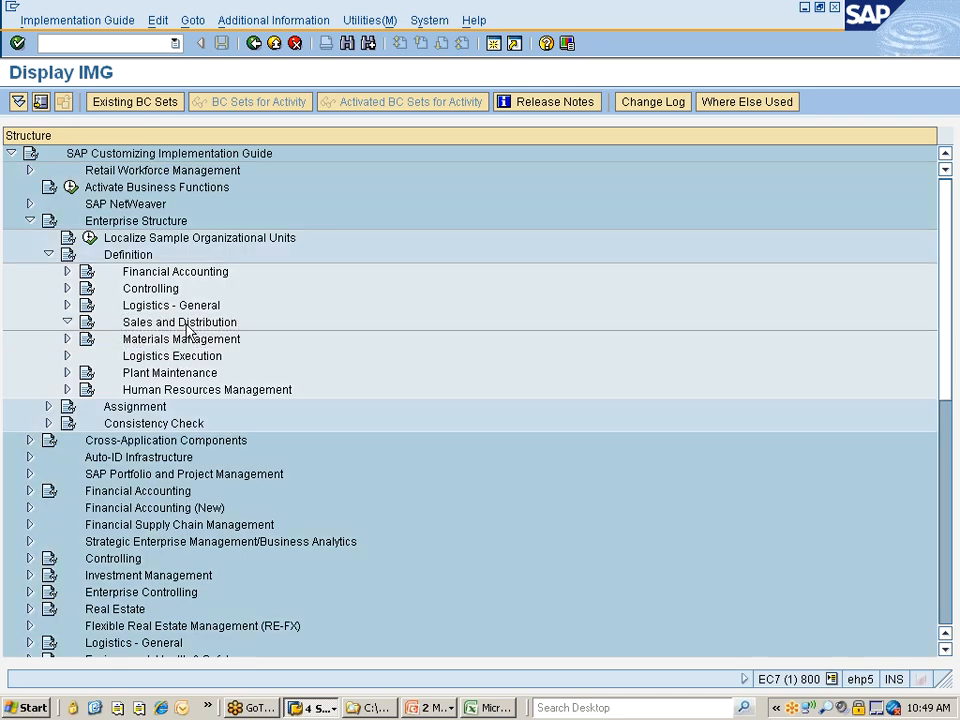
double_click(186, 325)
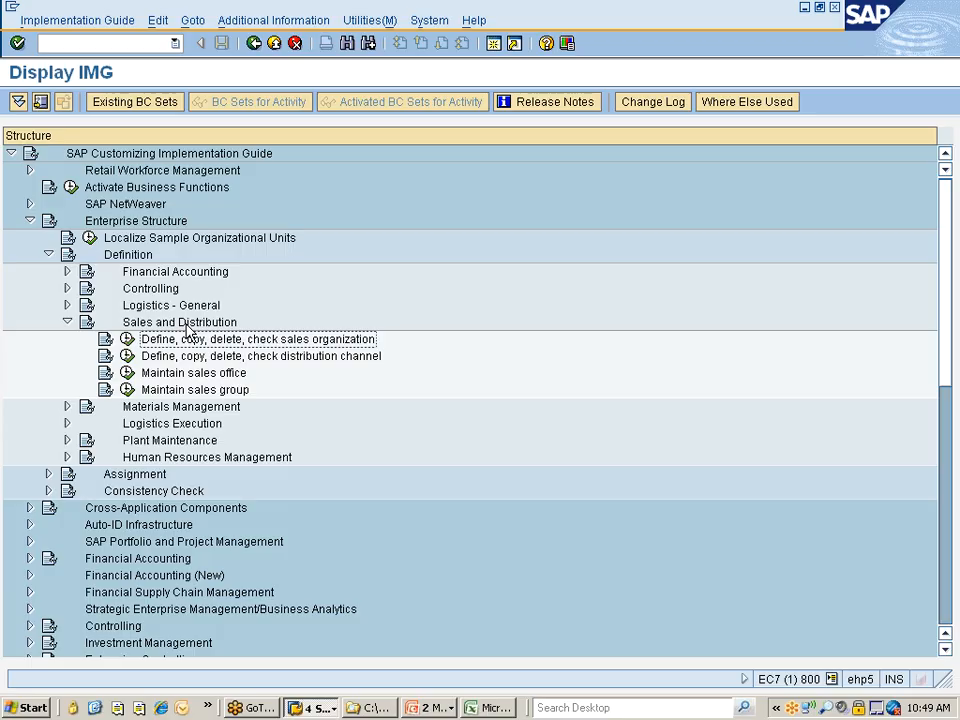
click(127, 339)
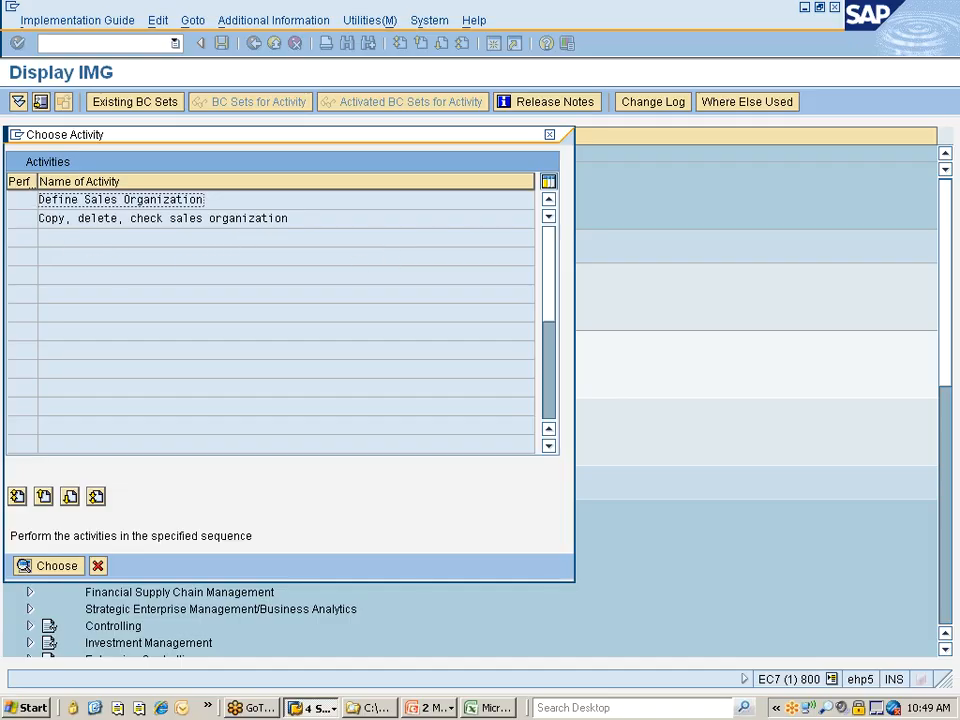
double_click(180, 218)
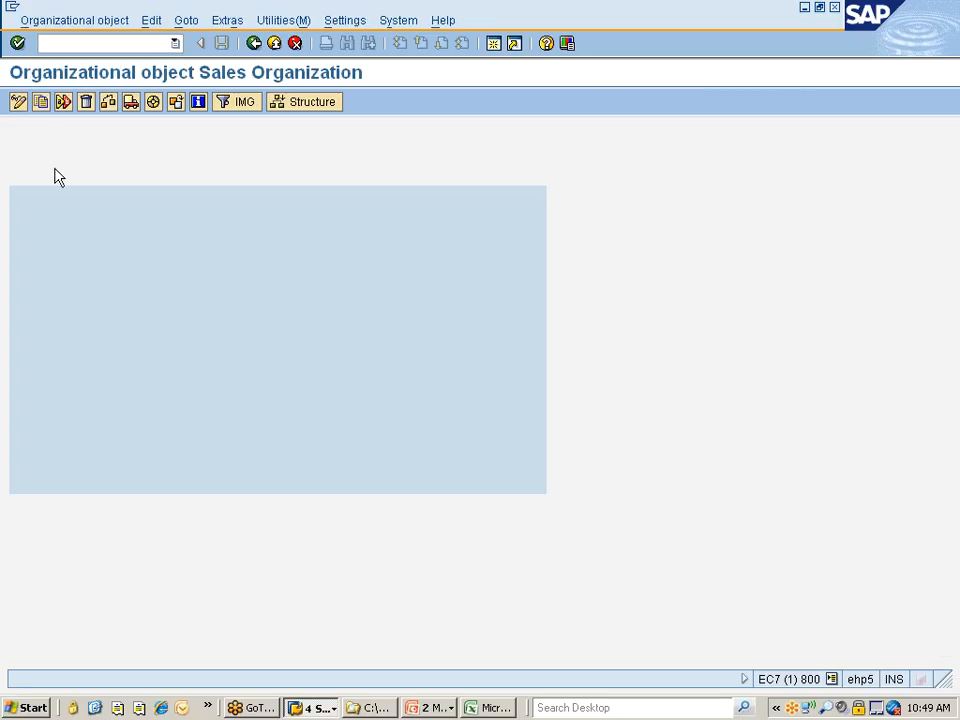
Copy sales organization 0001 to new sales organization 7777
click(41, 106)
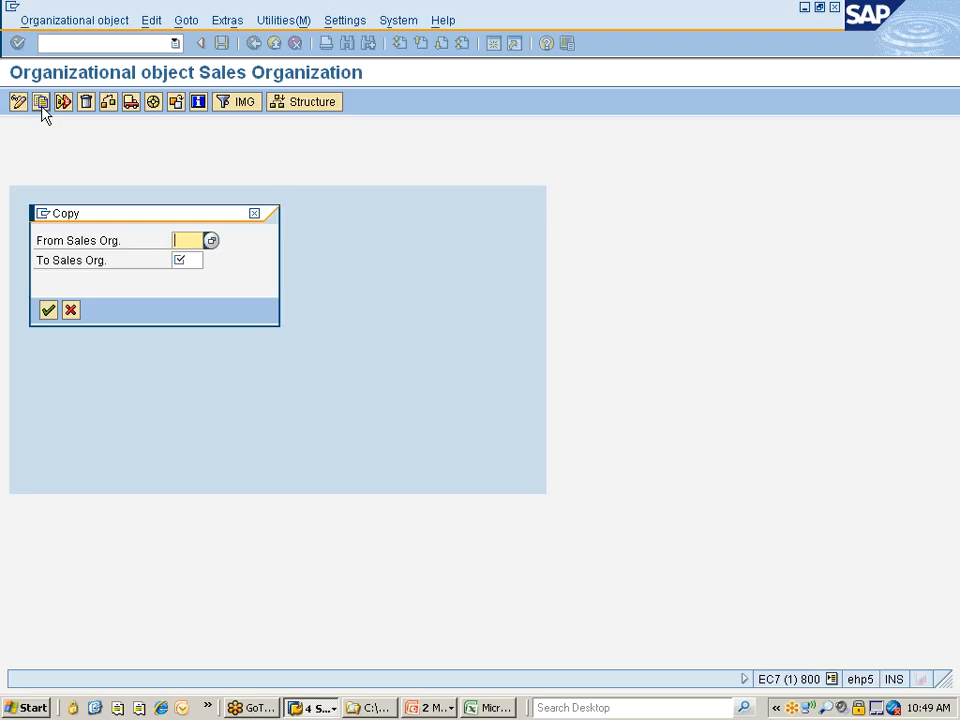
text(0001)
key(Tab)
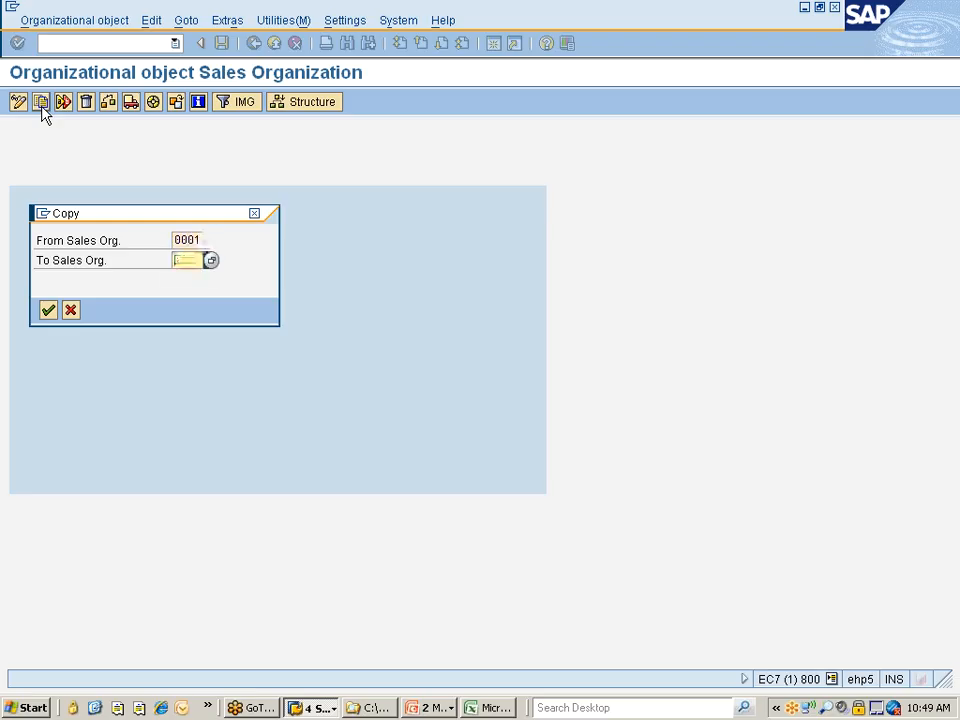
text(7777)
key(Return)
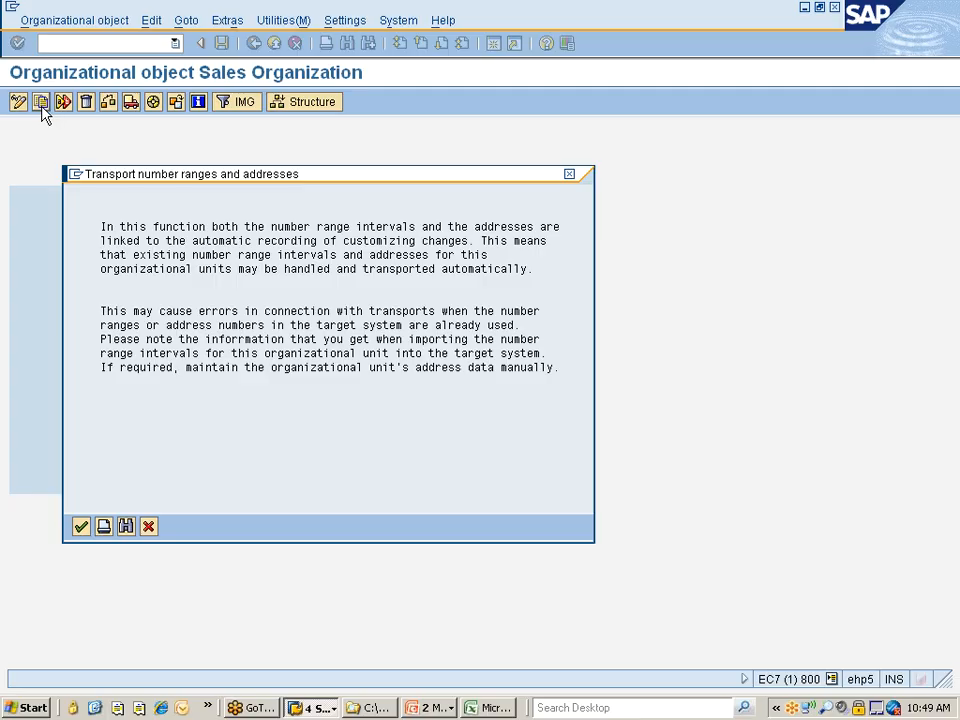
Complete the sales organization copy without transporting number ranges, accept the "Nissan changes" customizing request, and return to the activity list
key(Return)
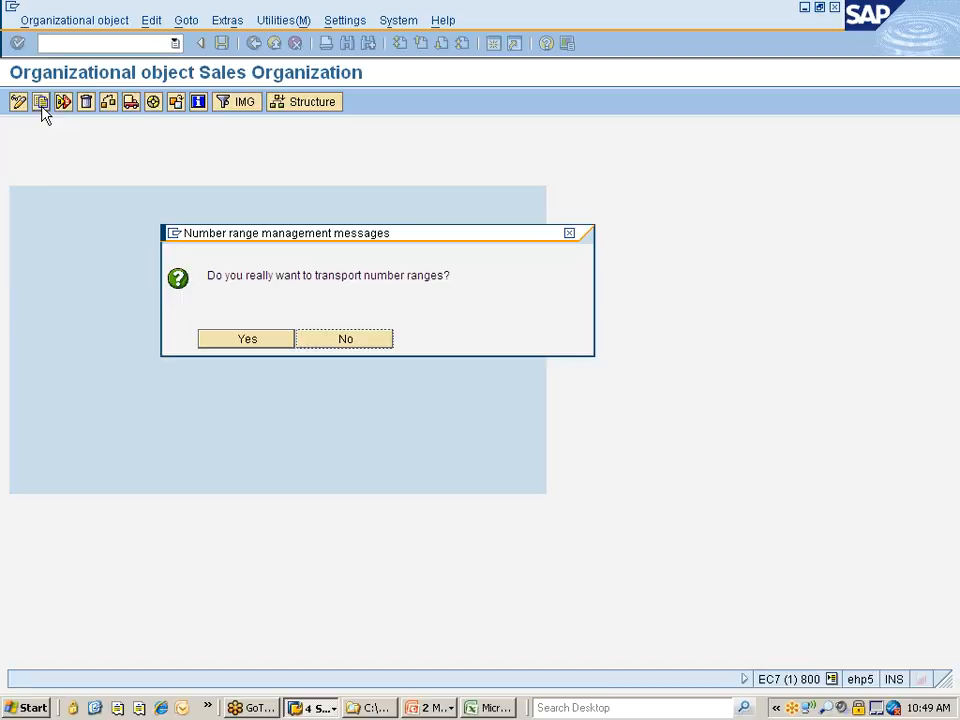
click(365, 343)
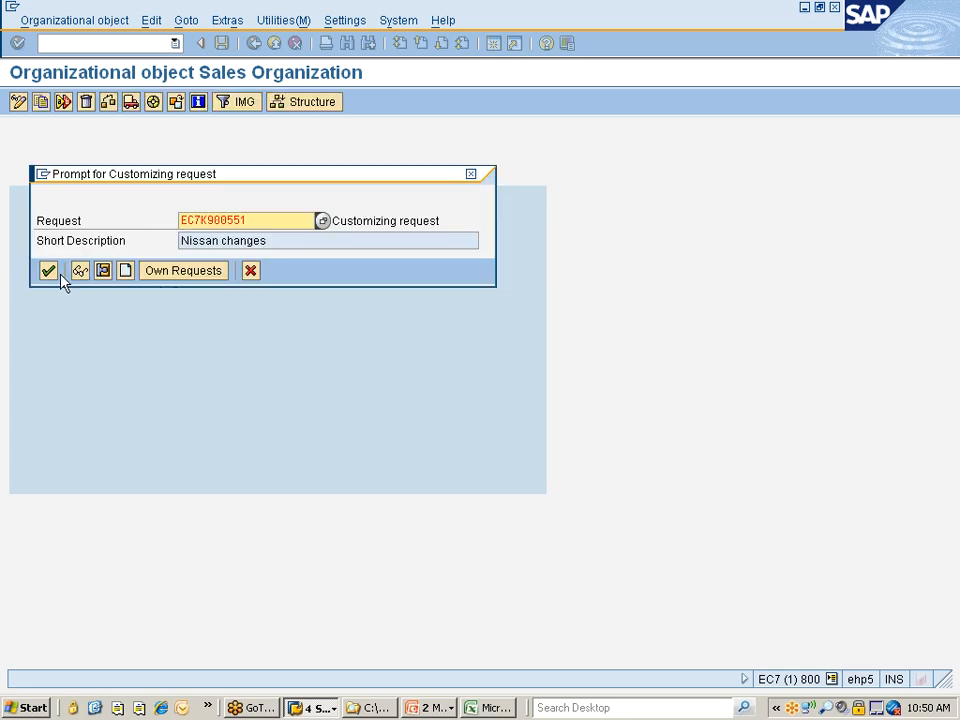
click(50, 272)
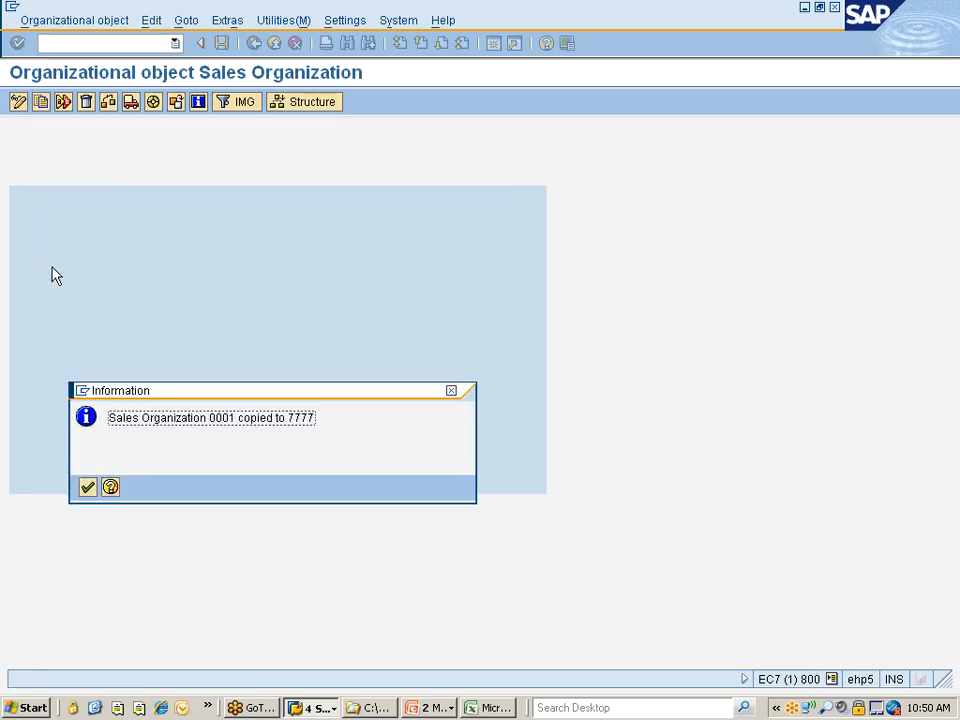
key(Return)
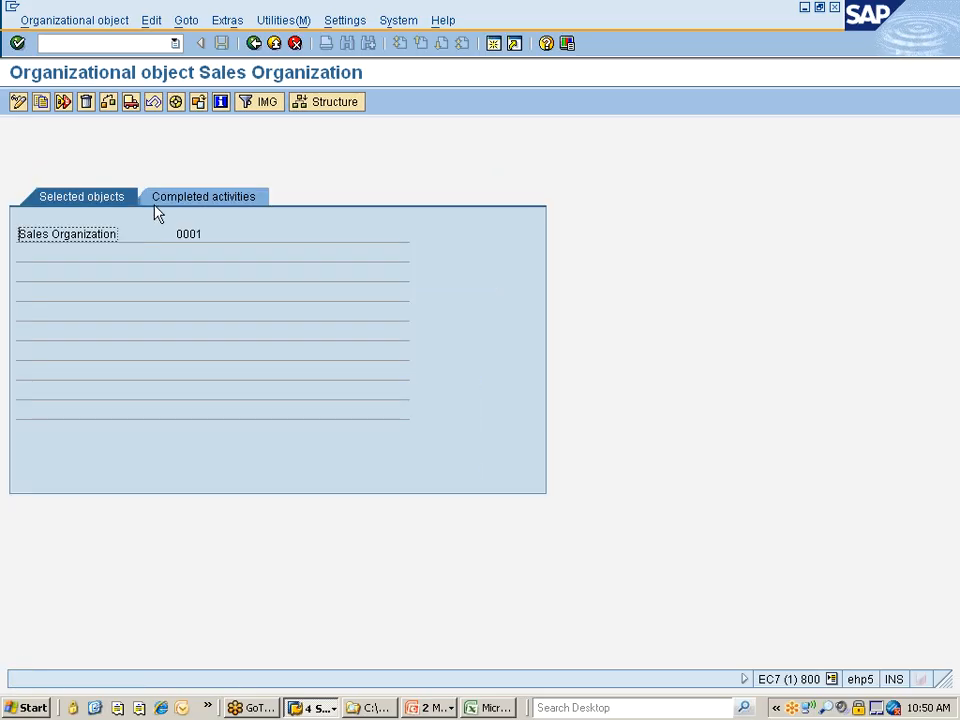
click(254, 43)
Open the "Define Sales Organization" activity and jump to sales organization 7777 in the overview
double_click(95, 200)
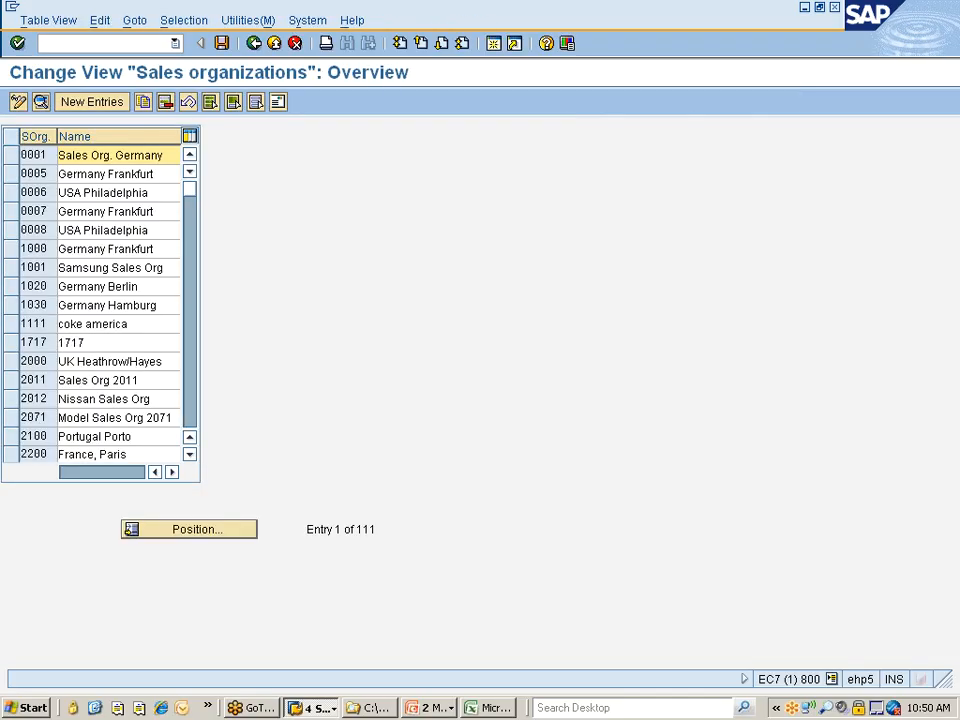
click(204, 527)
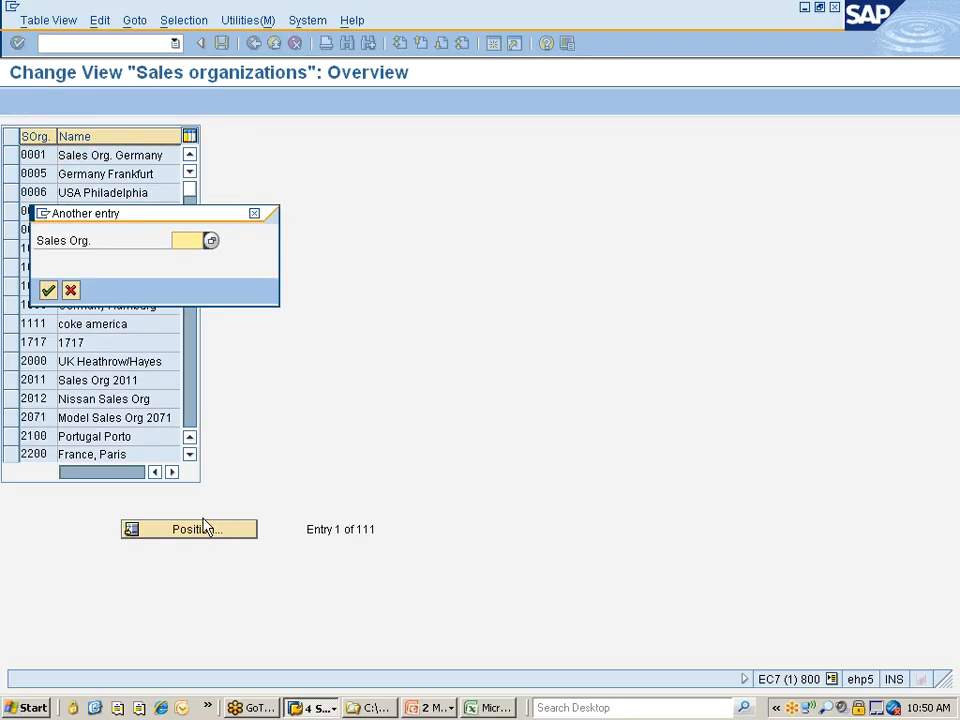
text(7777)
key(Return)
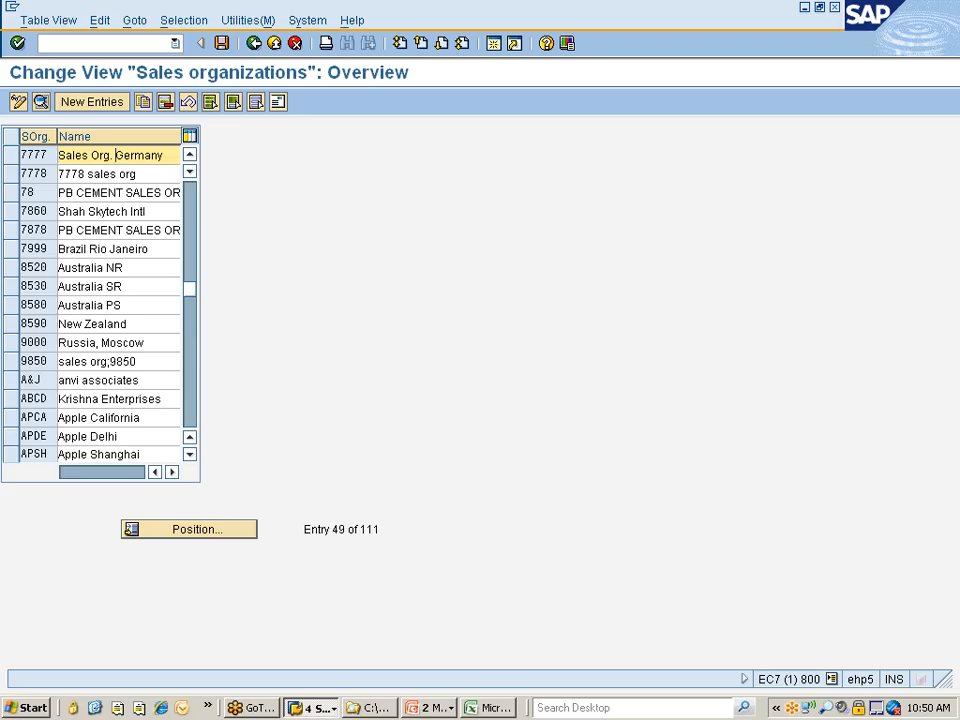
Rename sales organization 7777 as "Sales Org. ..NISSAN"
drag(115, 155, 164, 155)
text(..NISSAN)
Open the address of sales organization 7777 and set both name lines and the first search term to "Nissan Sales Org"
click(10, 156)
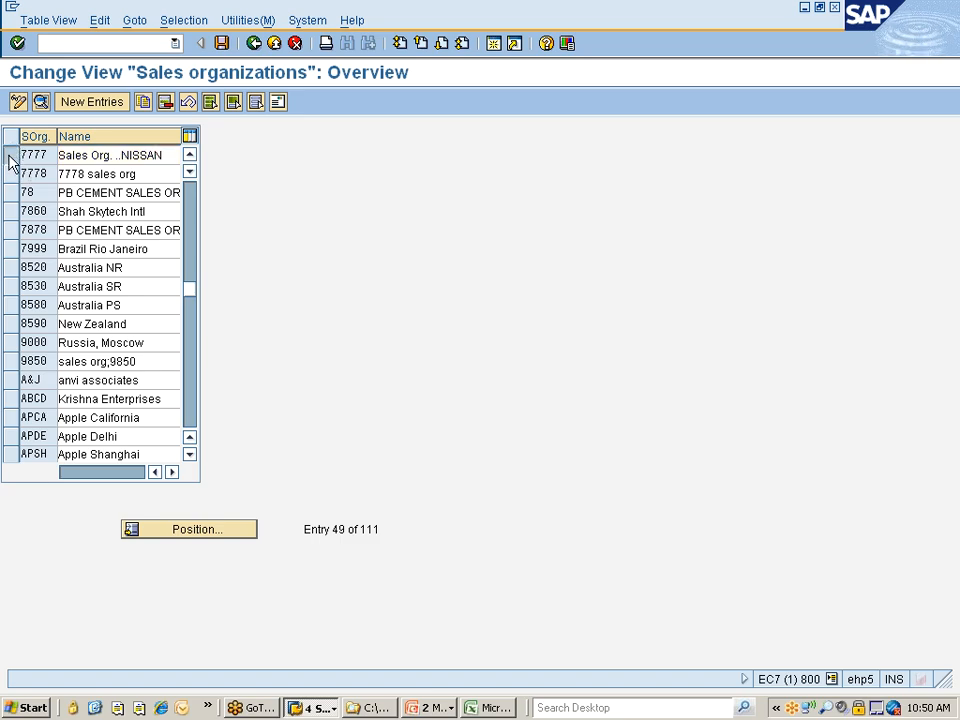
click(278, 103)
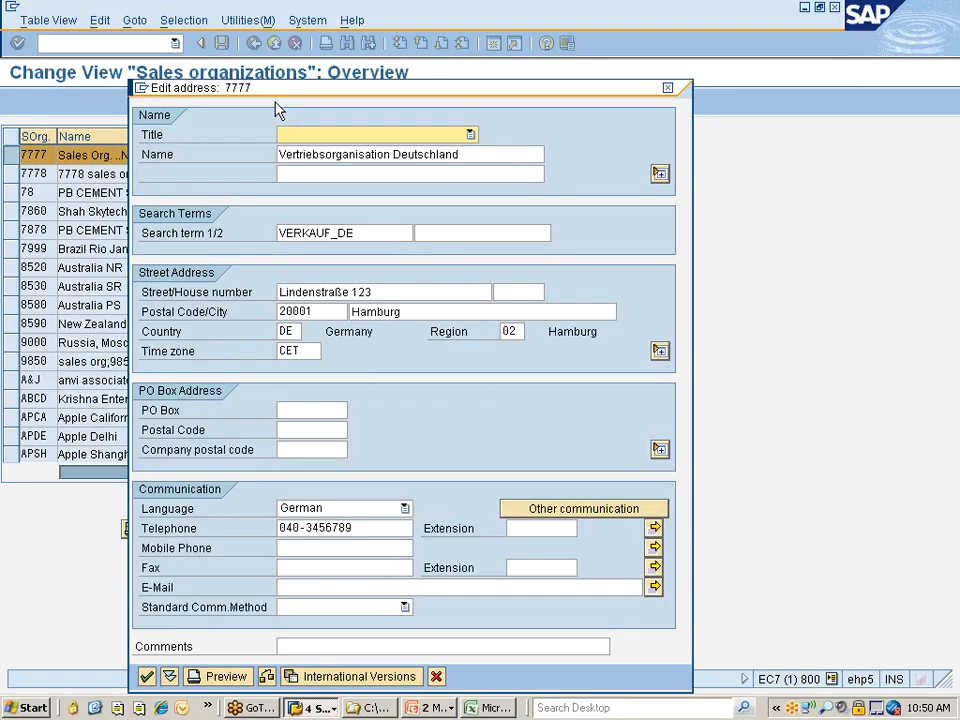
drag(466, 155, 279, 155)
text(Ni)
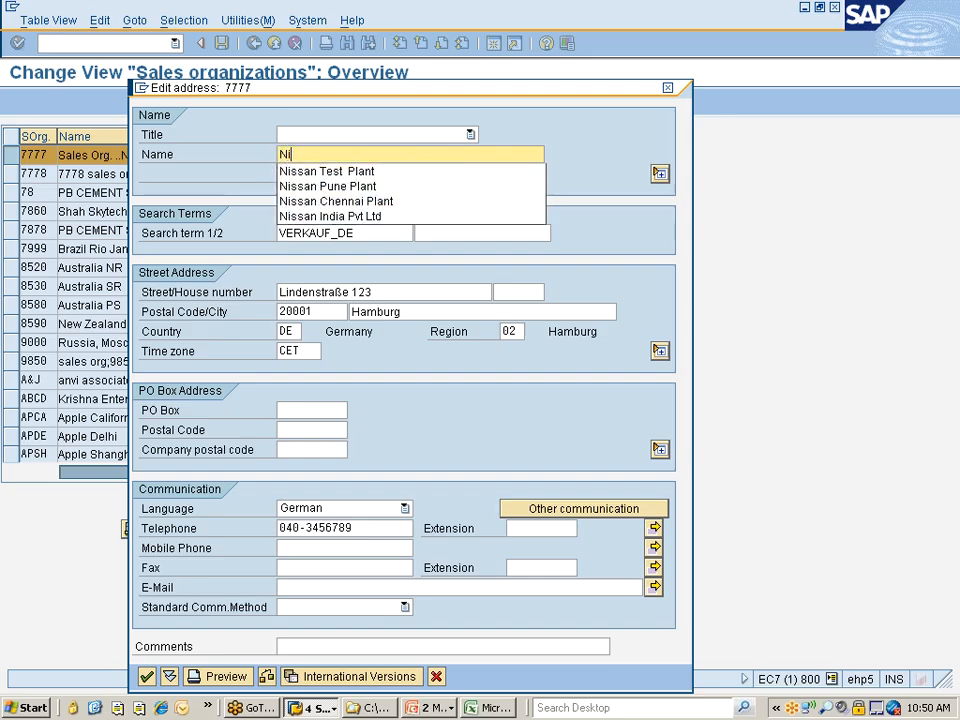
text(ssan Sales Org)
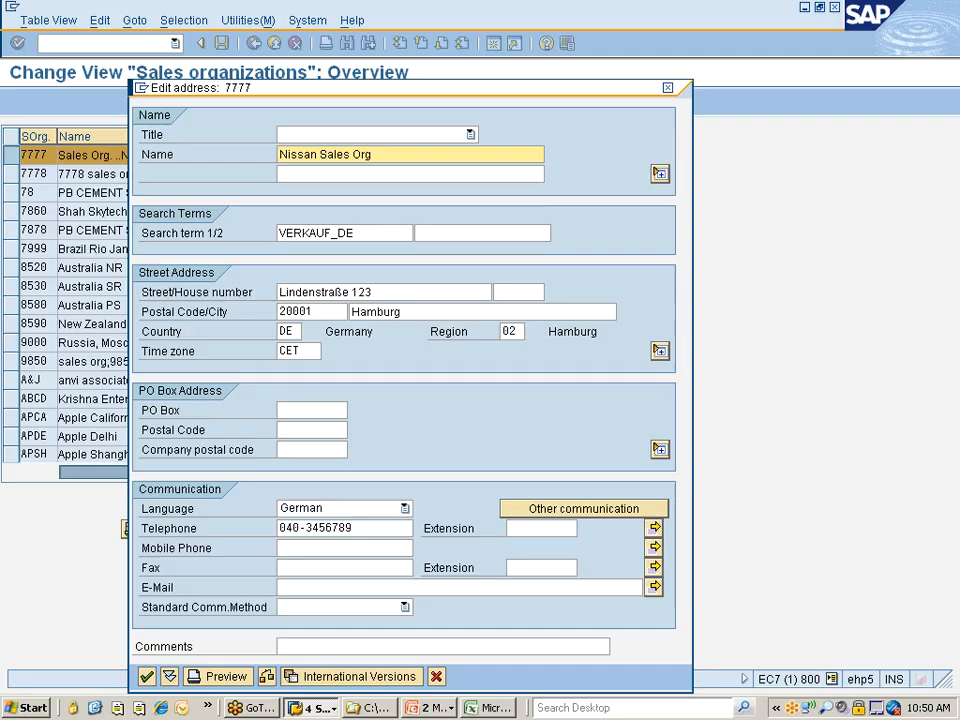
key(shift+Home)
key(Tab)
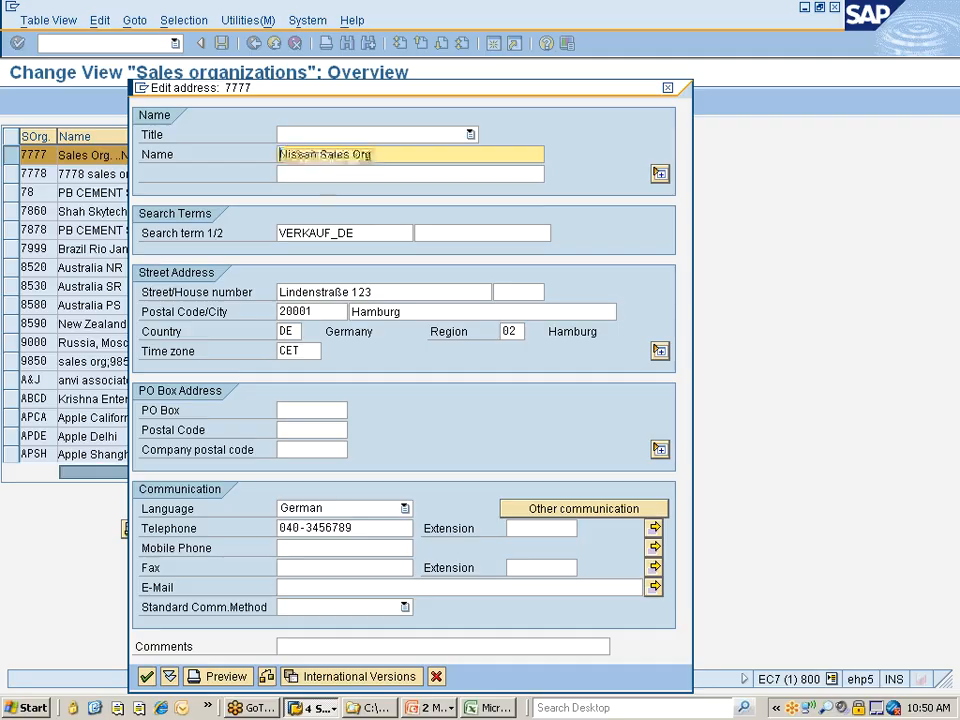
key(ctrl+v)
key(Tab)
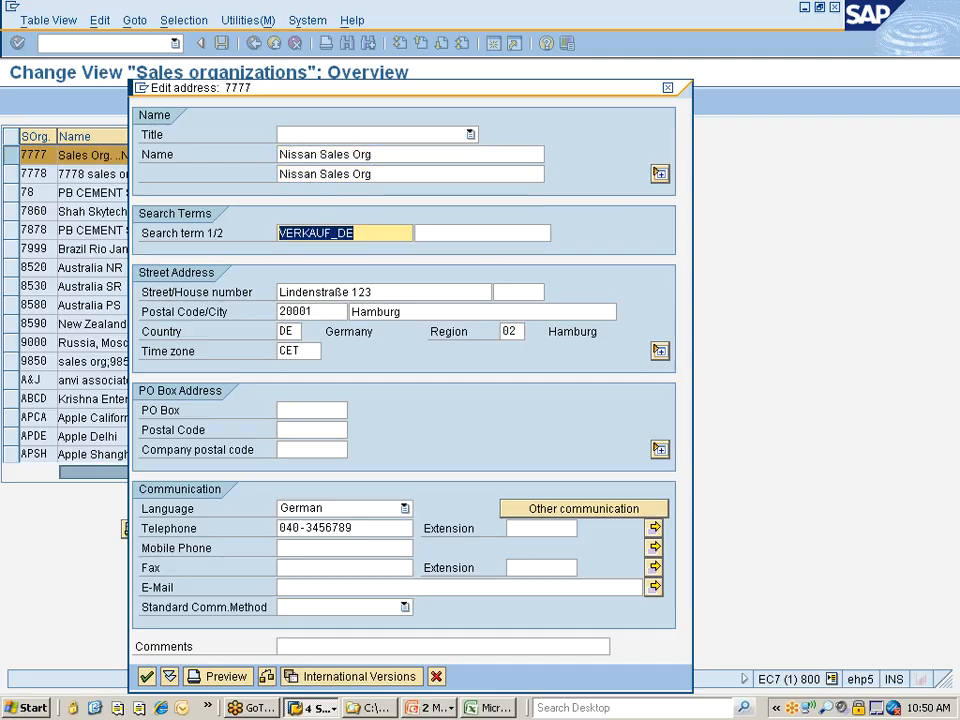
key(ctrl+v)
key(Tab)
Enter the street and postal code in the sales organization's address and set the city to Chennai
key(Tab)
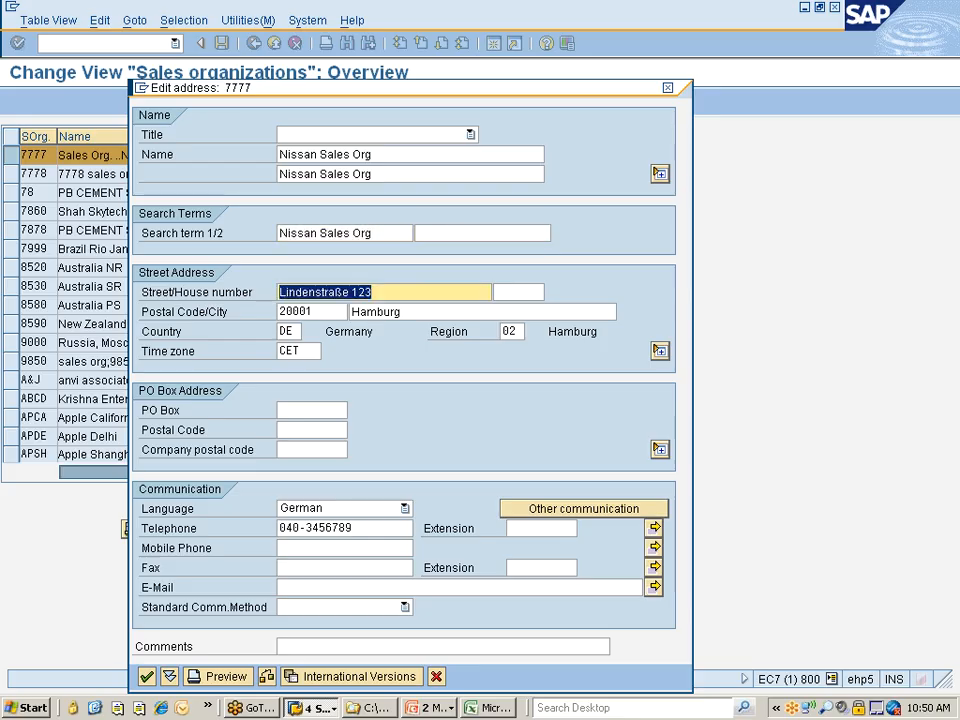
text(Street#34)
key(Tab)
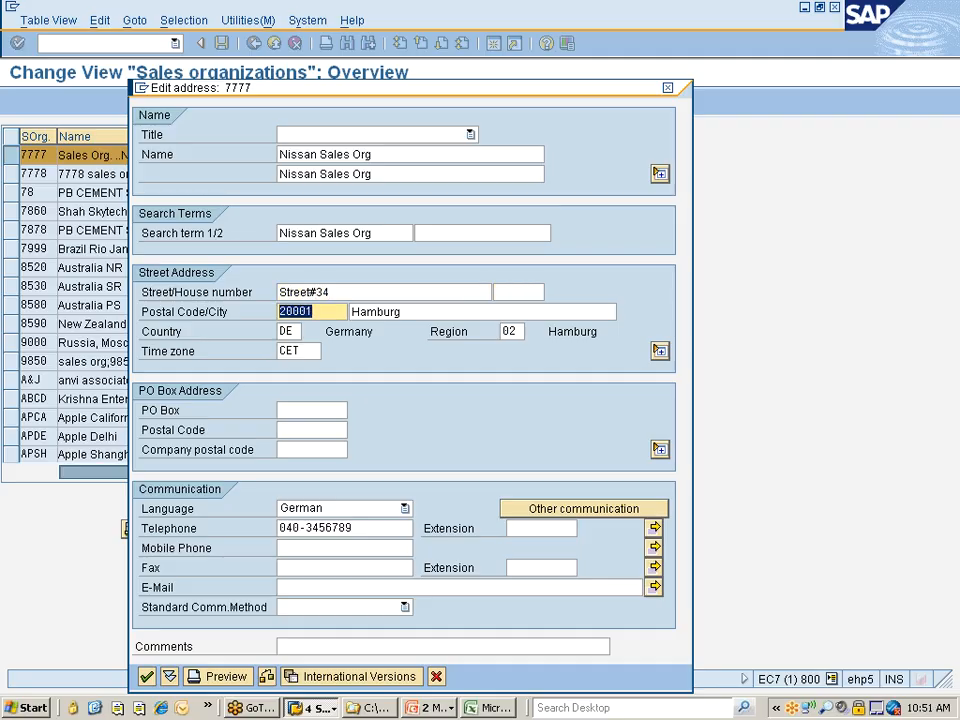
key(Left)
key(Left)
key(Left)
key(Left)
key(Left)
text(5)
key(Tab)
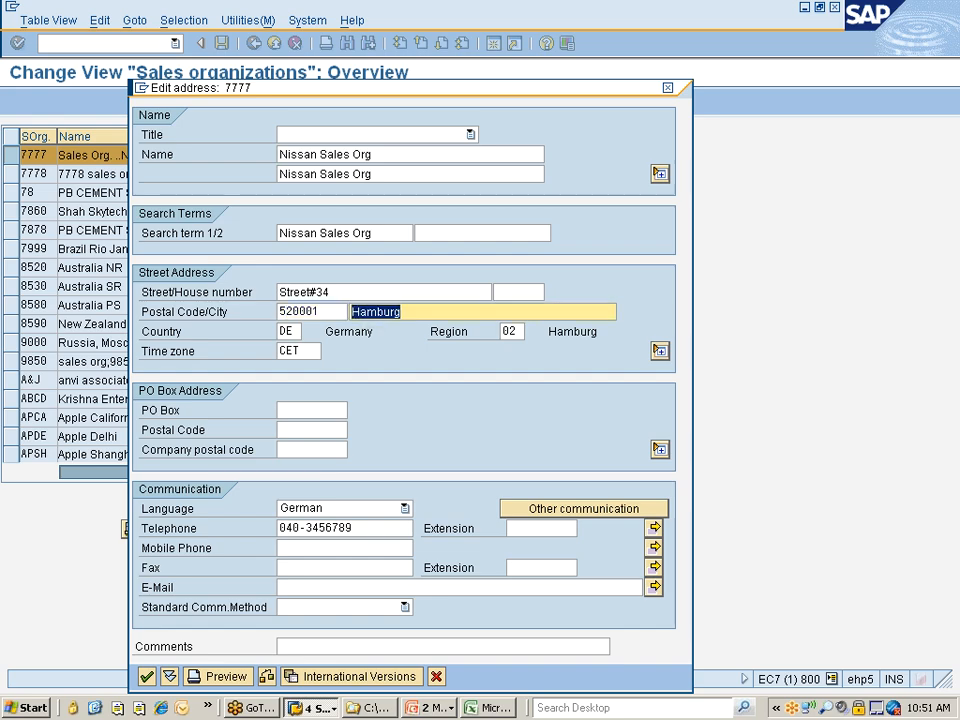
text(Chennai)
key(Tab)
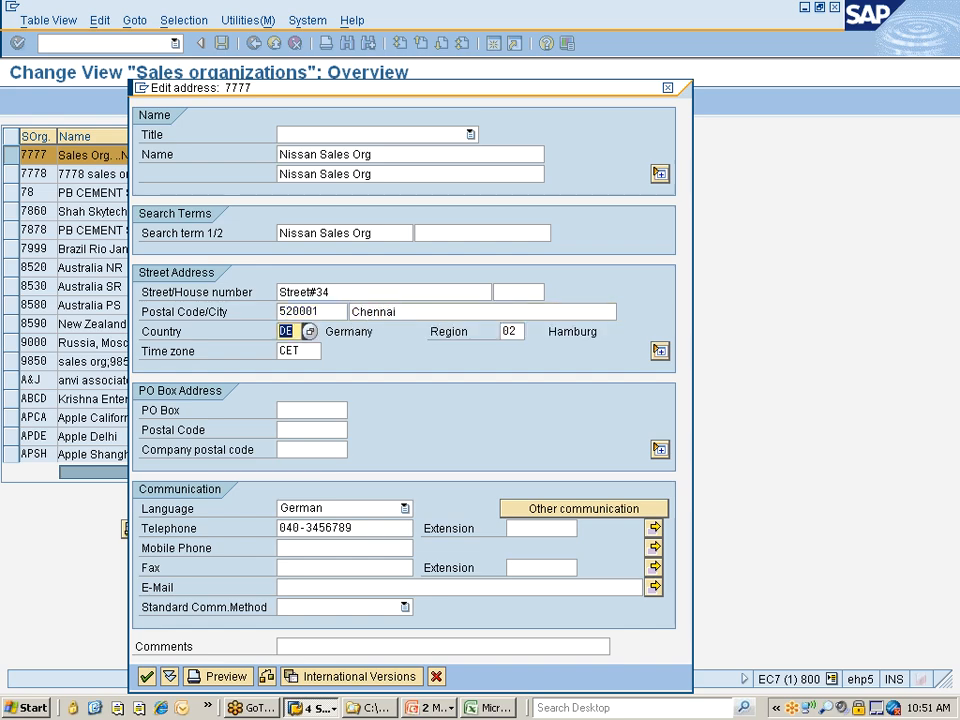
Set the address's country to IN and search the time zone list to assign INDIA
text(IN)
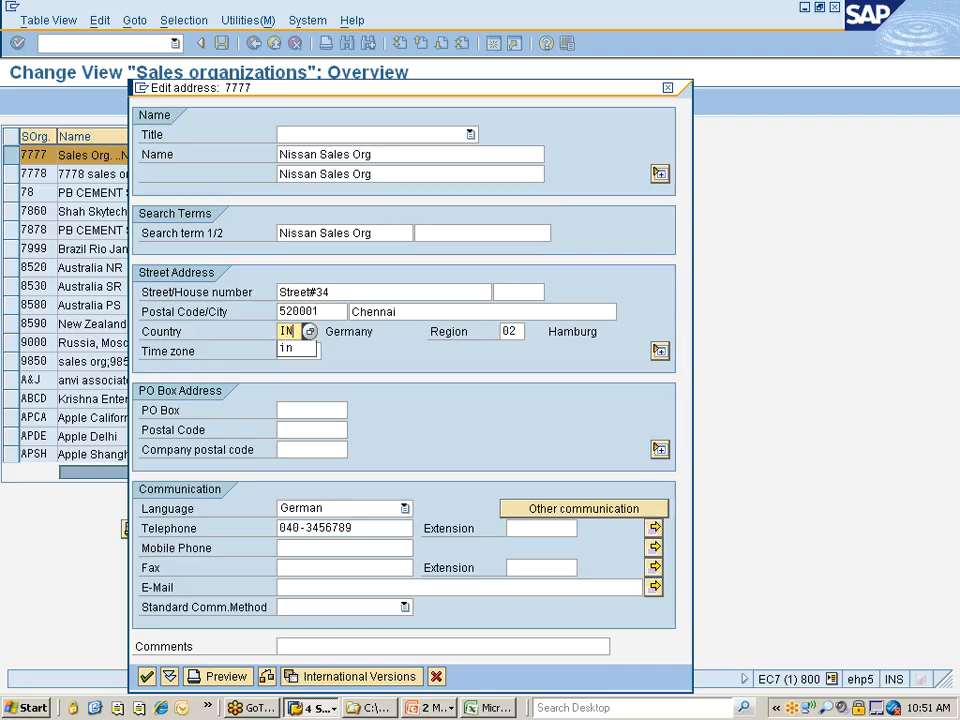
key(Tab)
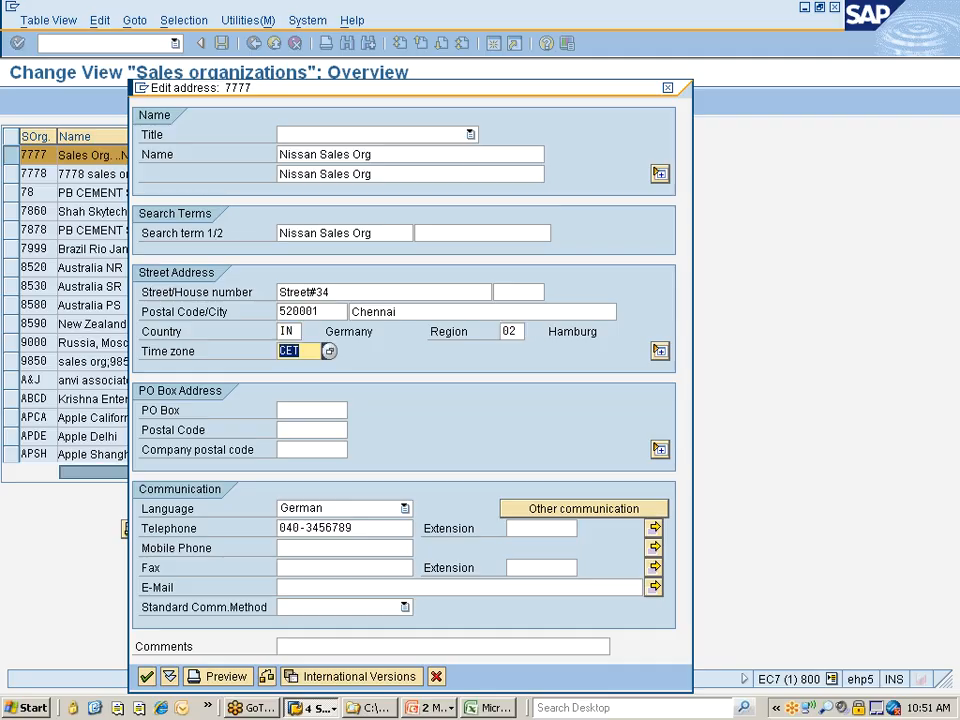
key(Return)
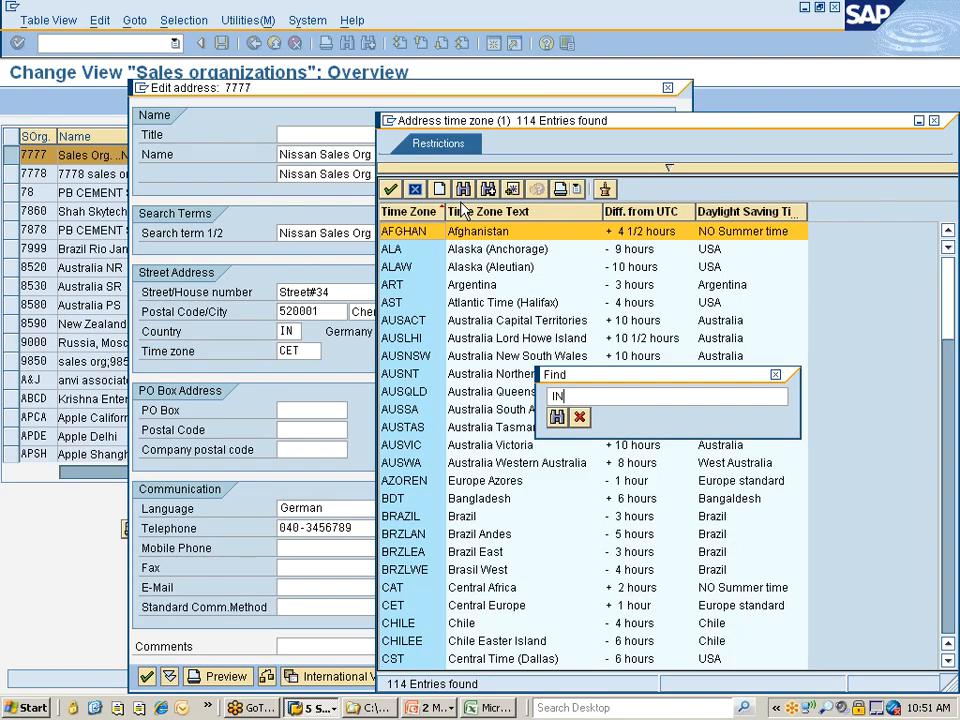
key(Return)
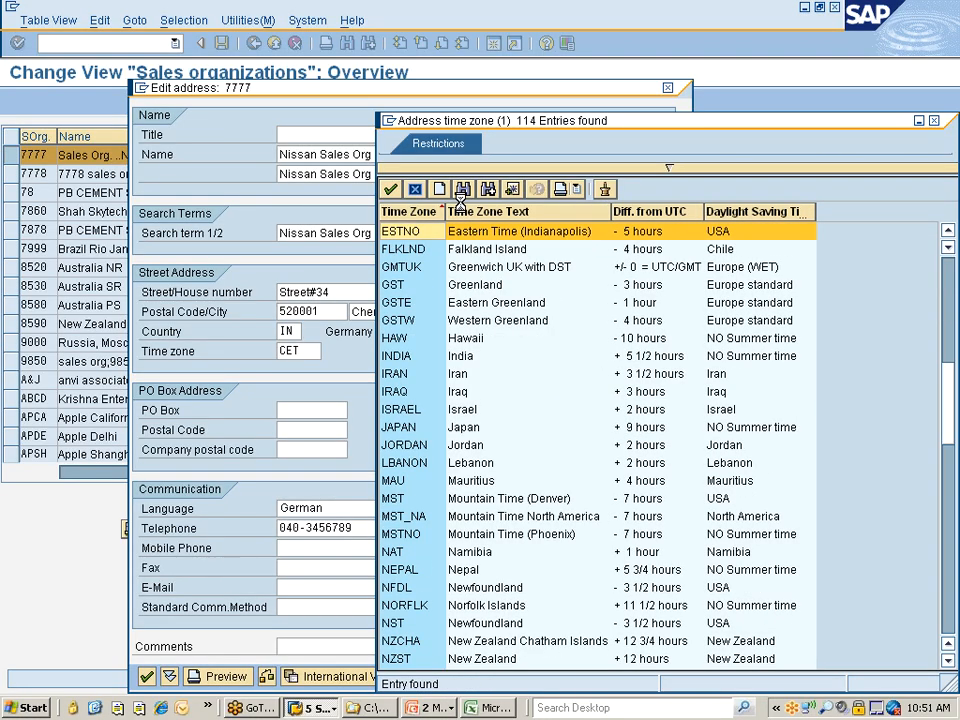
double_click(461, 357)
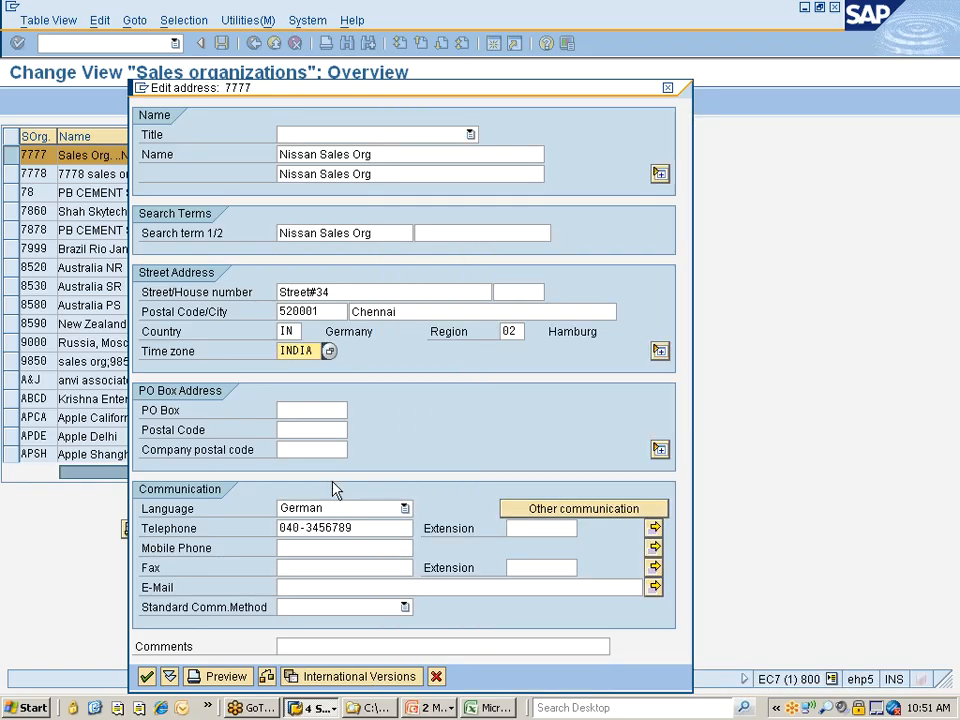
Set the communication language to English and clear the telephone number
click(333, 509)
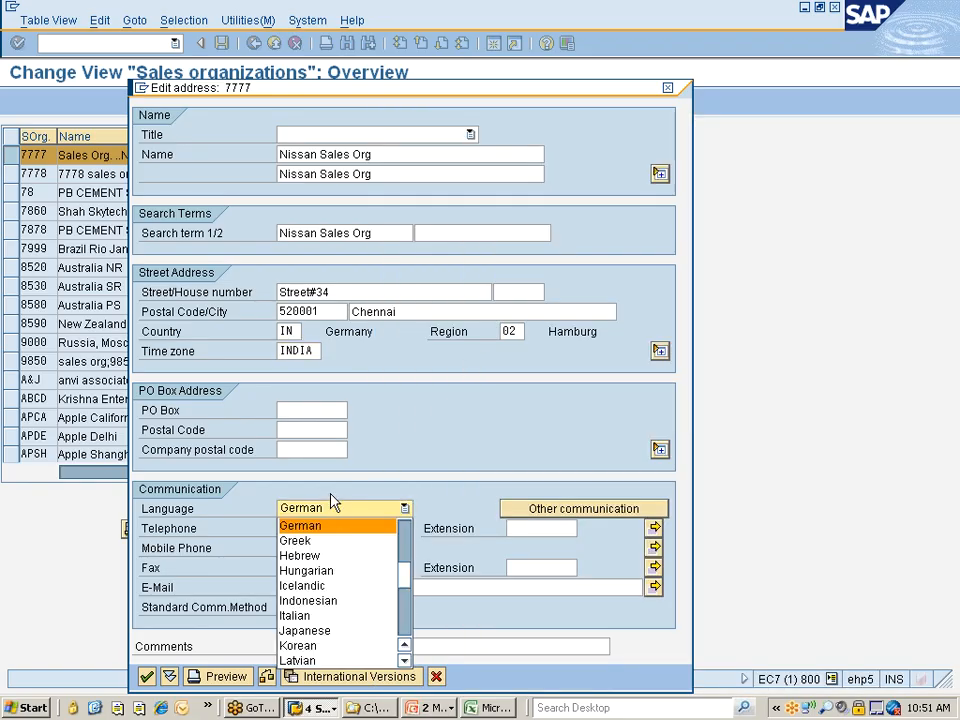
key(Up)
key(Up)
key(Up)
key(Up)
key(Return)
key(Tab)
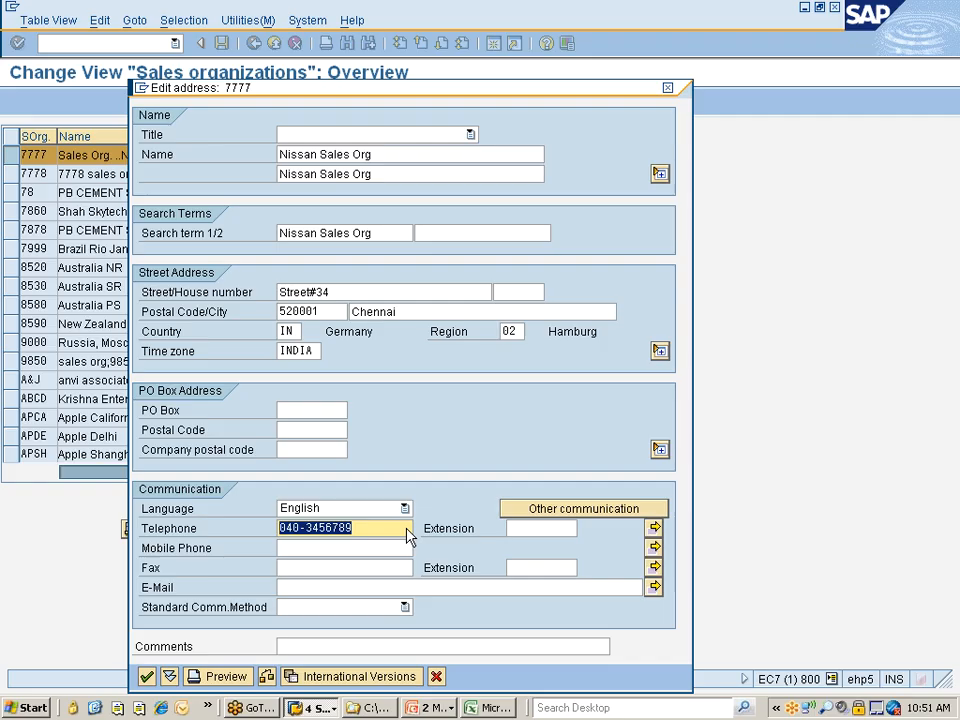
key(BackSpace)
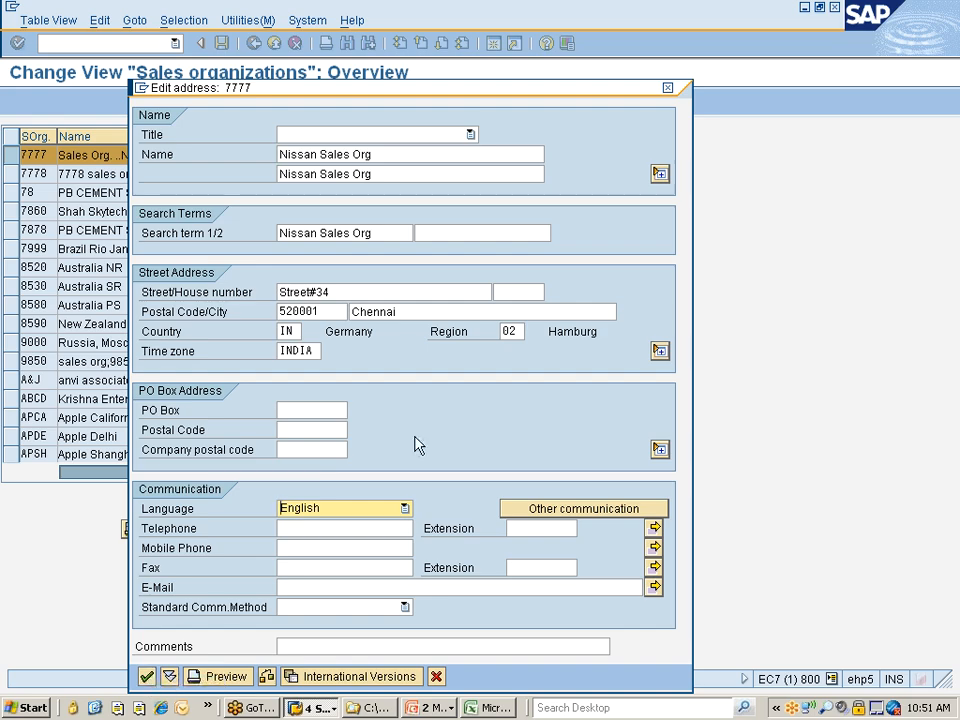
Remove the Hamburg region from the sales organization's address and confirm the address
click(510, 331)
key(BackSpace)
key(BackSpace)
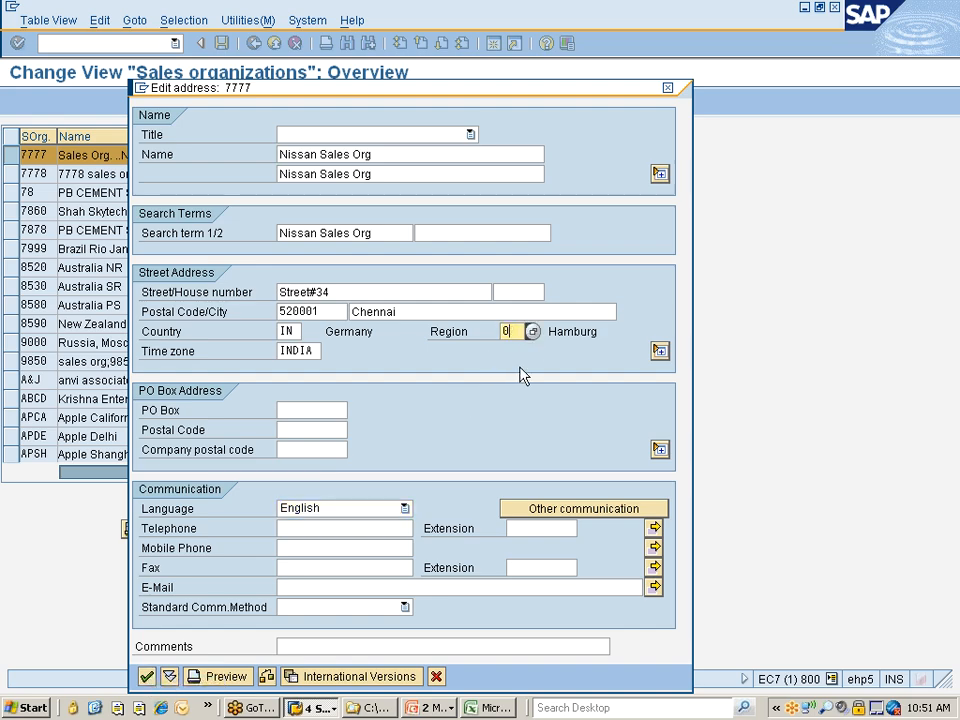
key(F4)
key(Return)
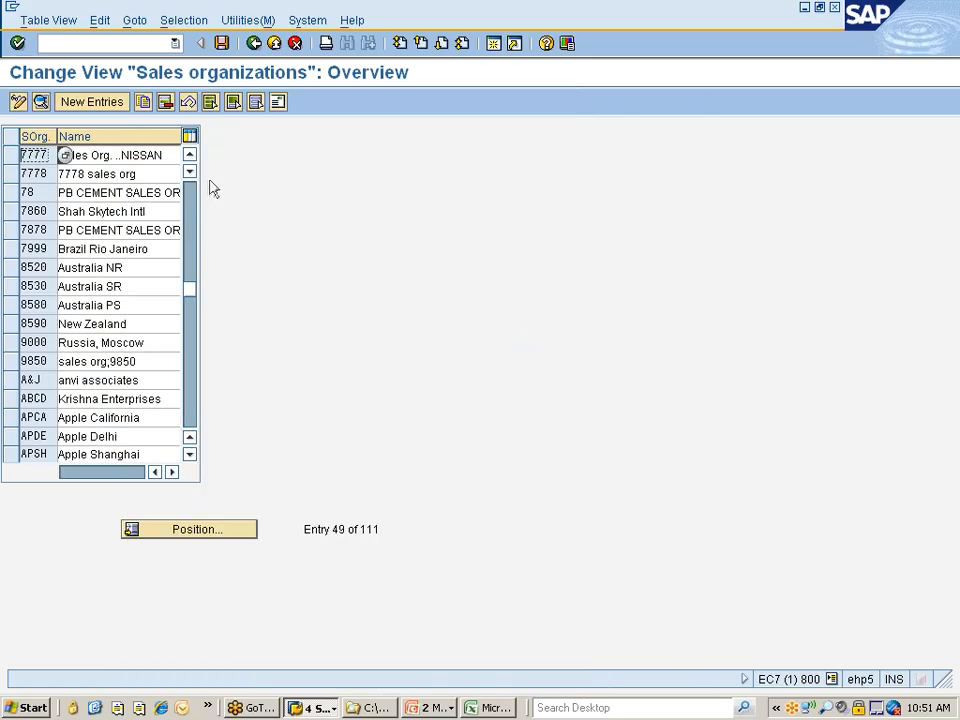
Save the sales organization changes under customizing request EC7K900551 and return to the implementation guide structure
click(221, 43)
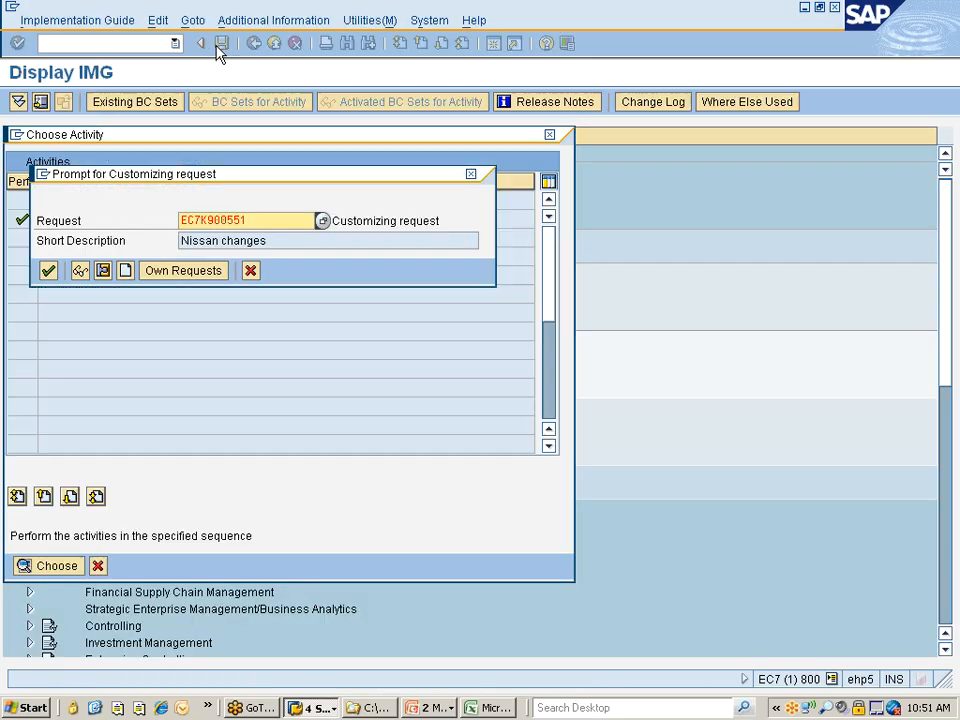
click(48, 270)
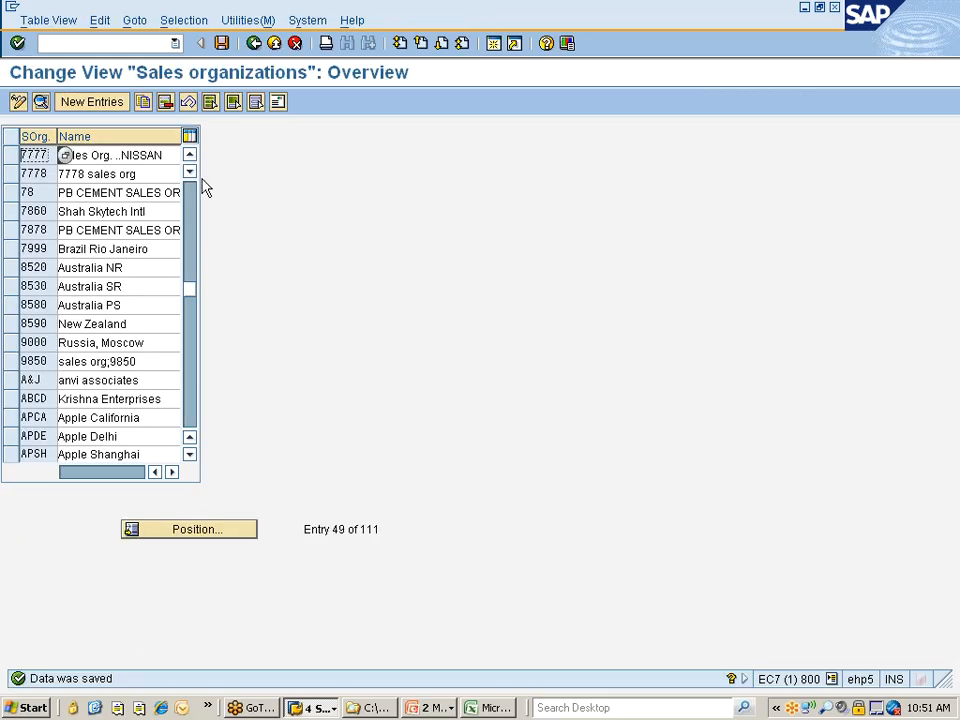
click(253, 44)
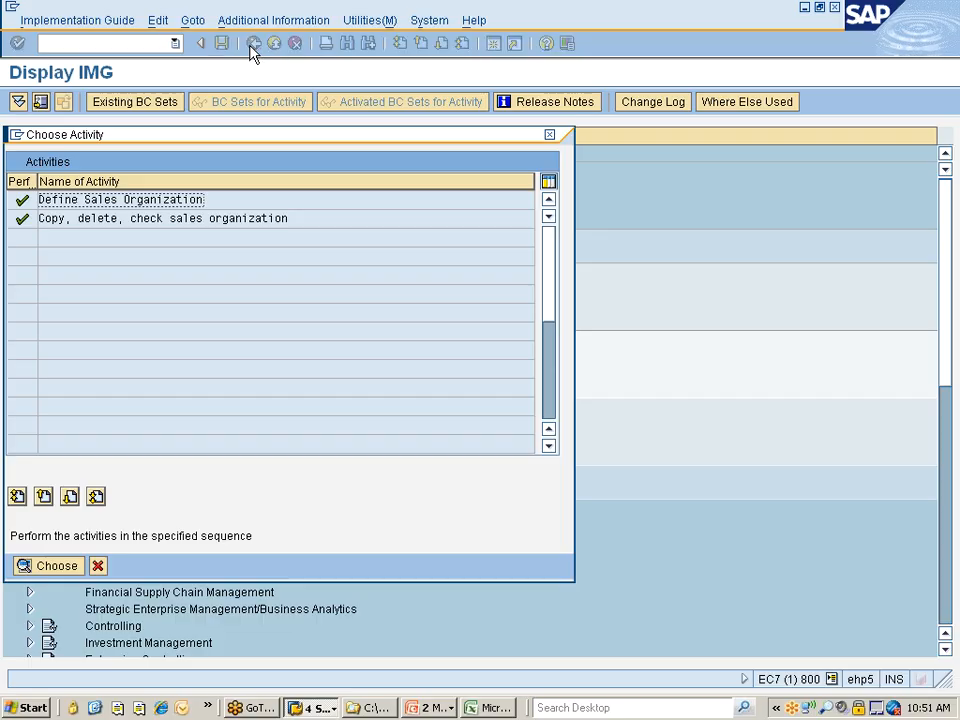
click(98, 566)
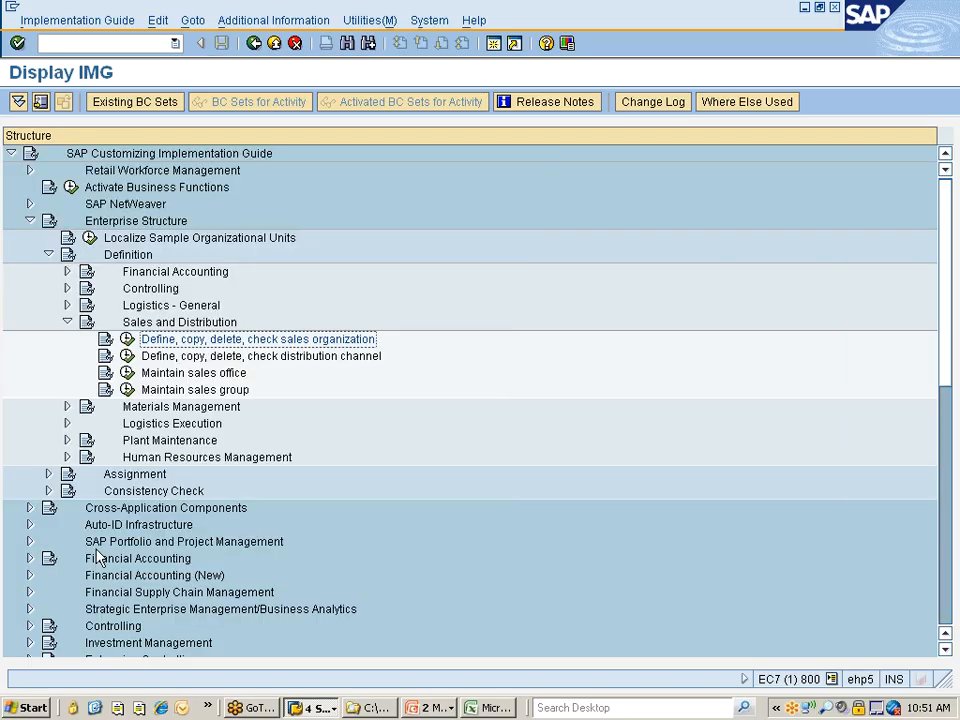
Open the copy activity for distribution channels and choose channel 01 Direct Sales as the copy source
click(294, 359)
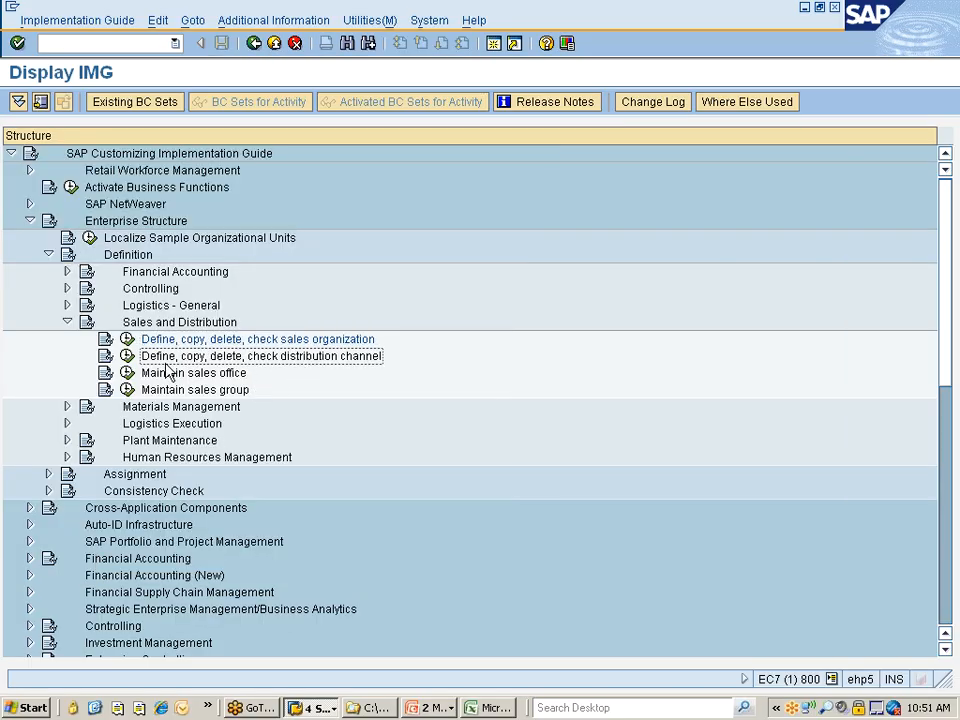
click(127, 358)
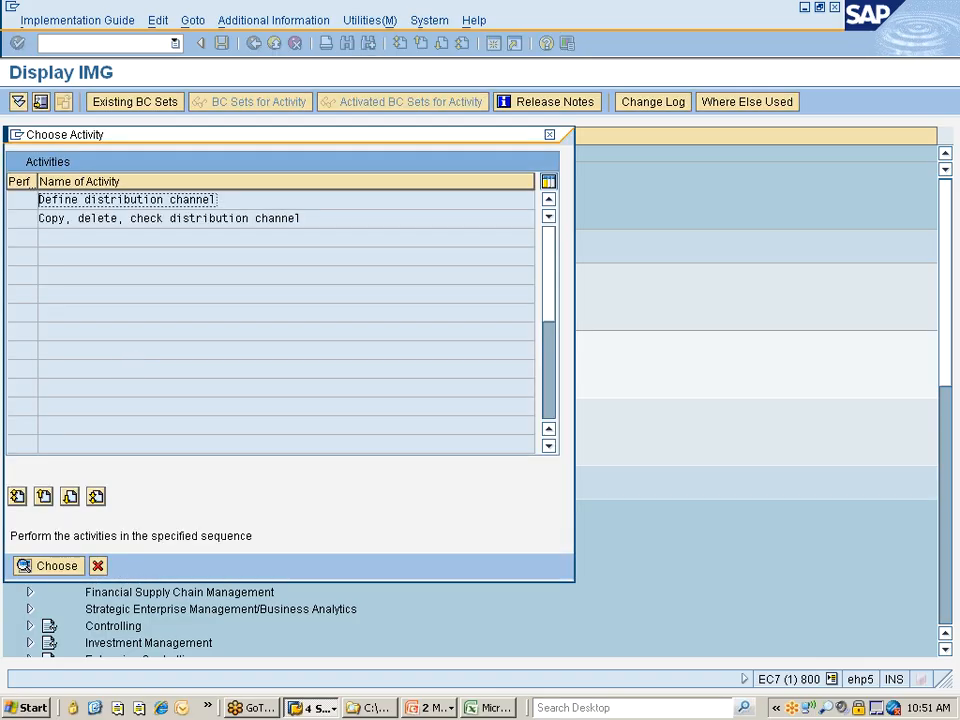
double_click(105, 220)
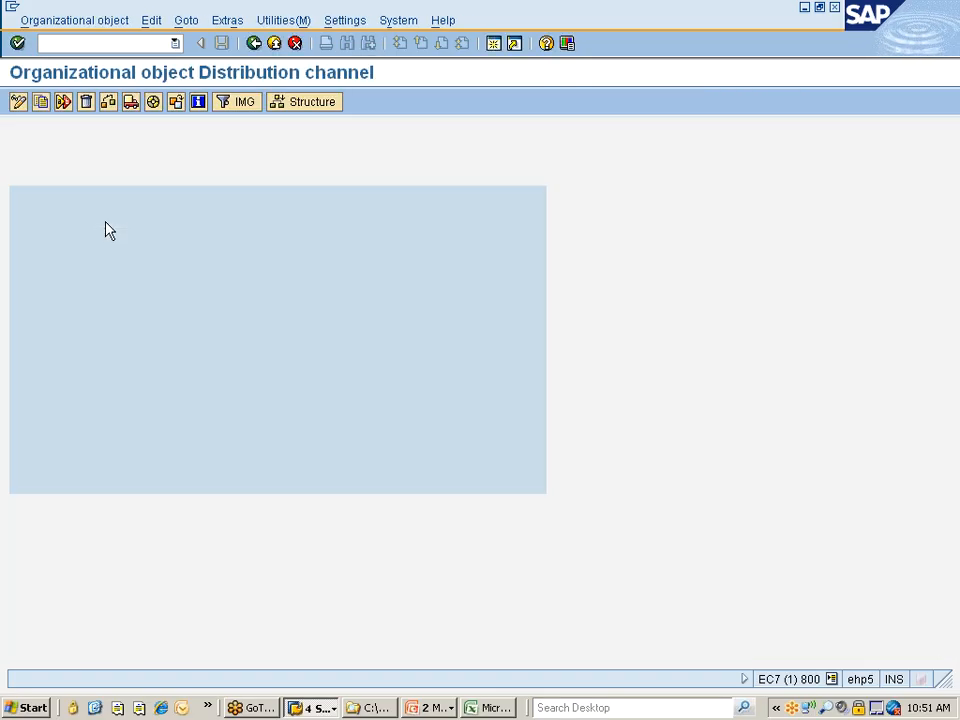
click(41, 103)
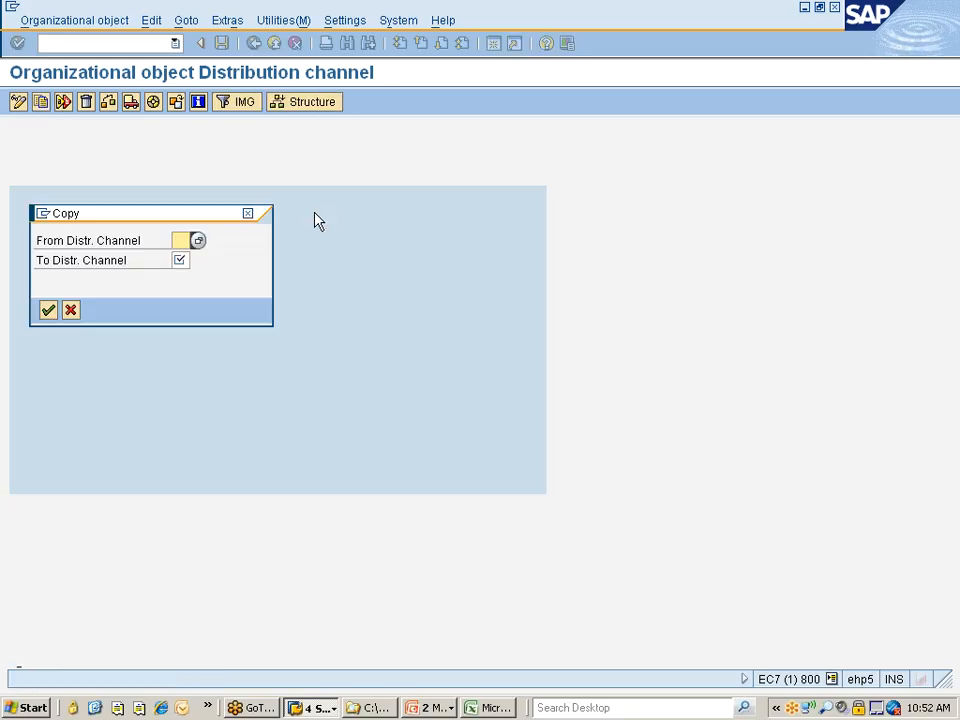
click(198, 241)
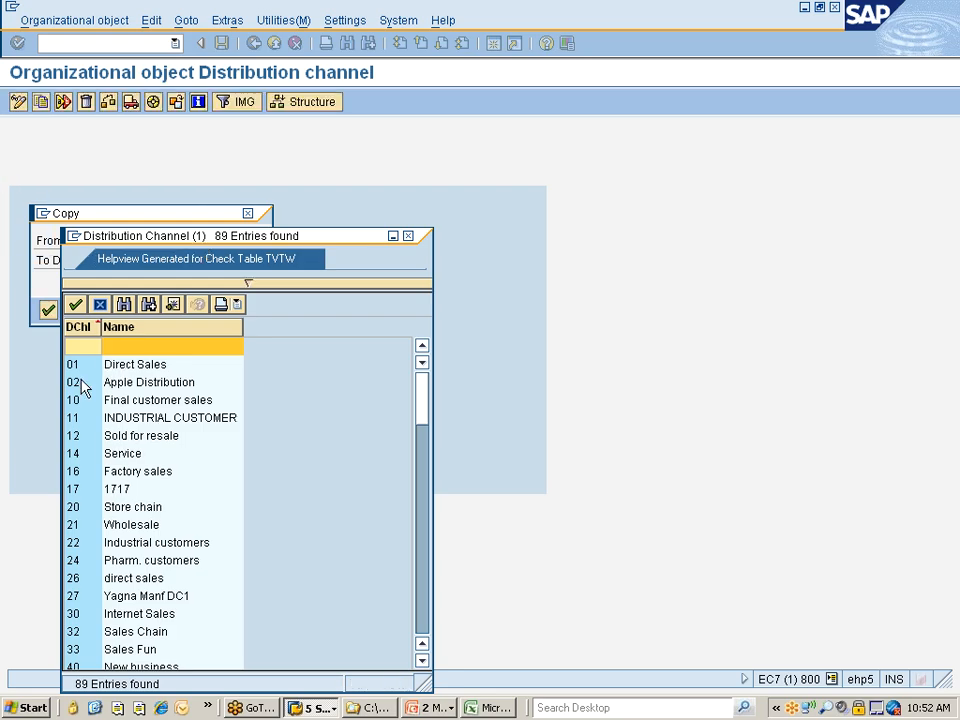
double_click(78, 366)
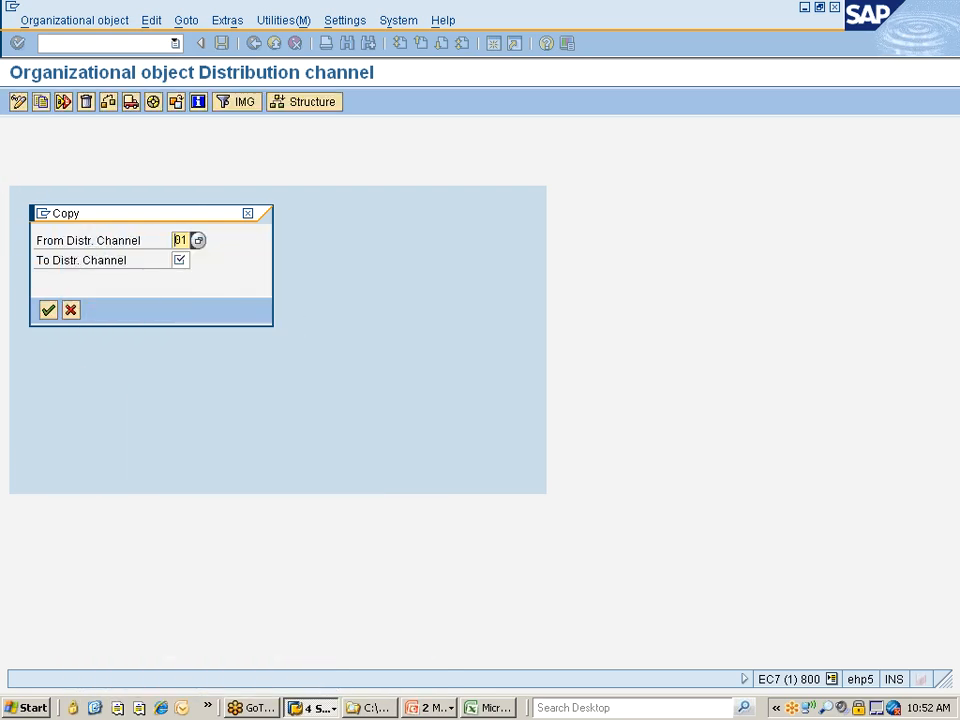
Try to copy distribution channel 01 to 77, declining to complete the existing organizational object
text(77)
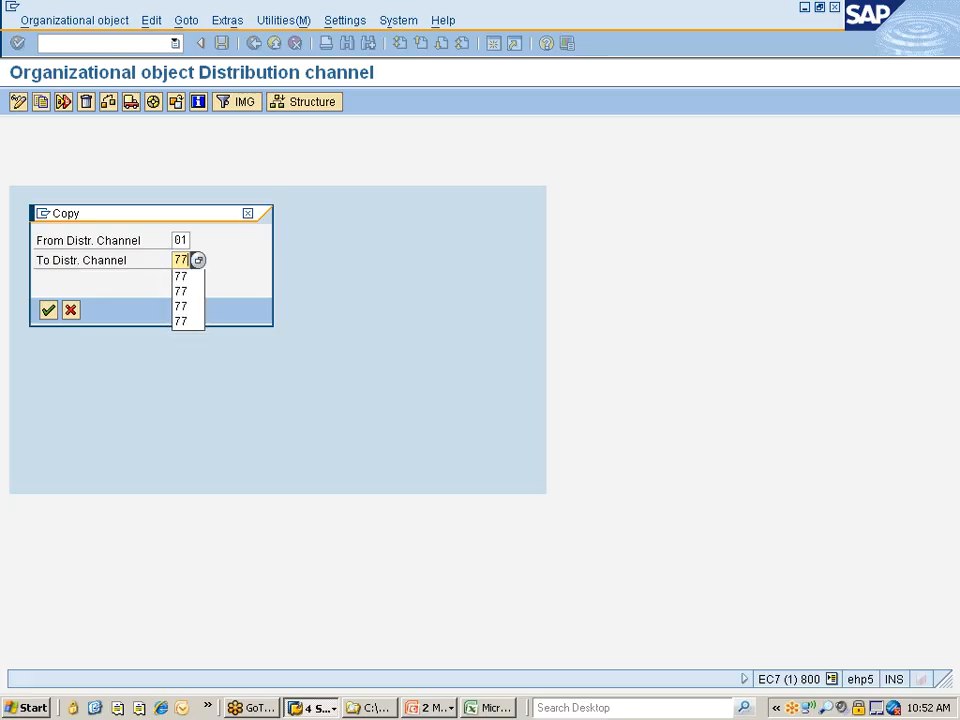
key(Return)
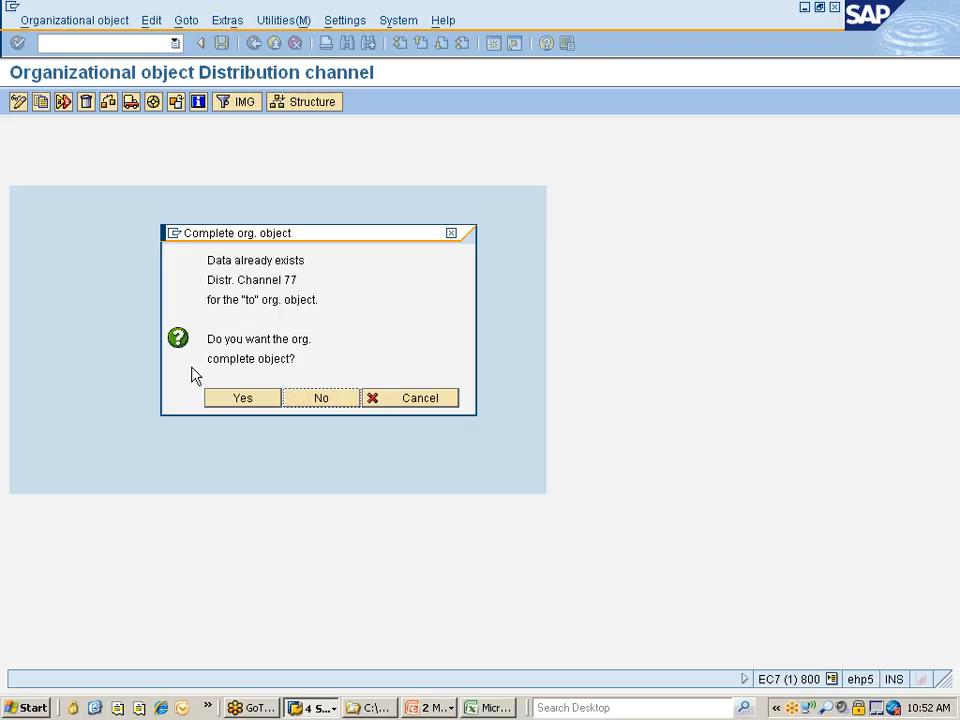
click(331, 400)
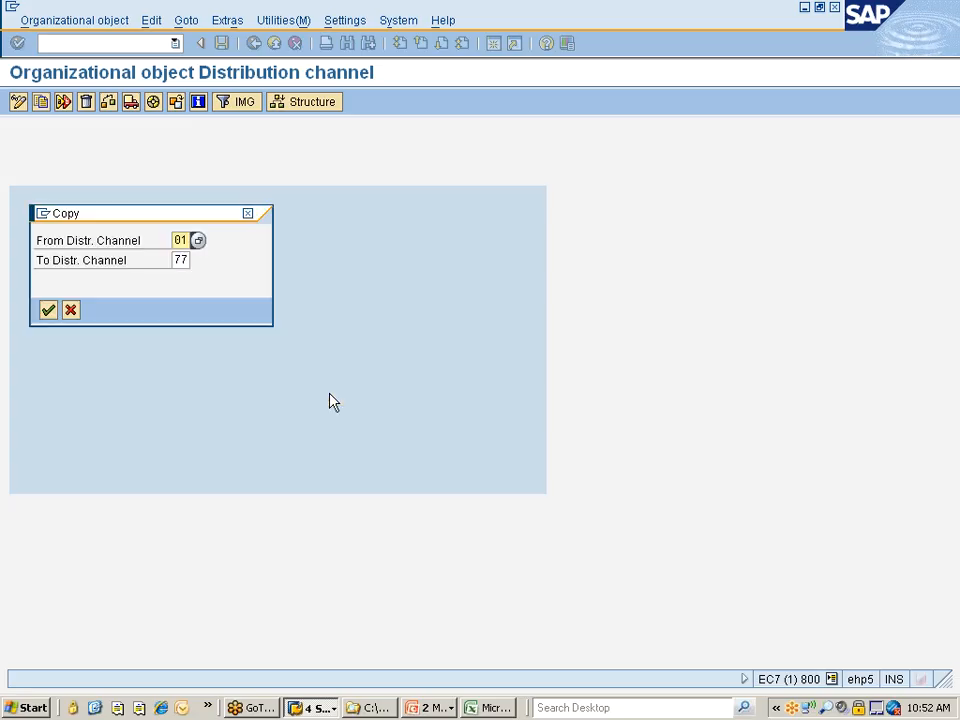
Set the target distribution channel to 7D and run the copy from channel 01
key(Tab)
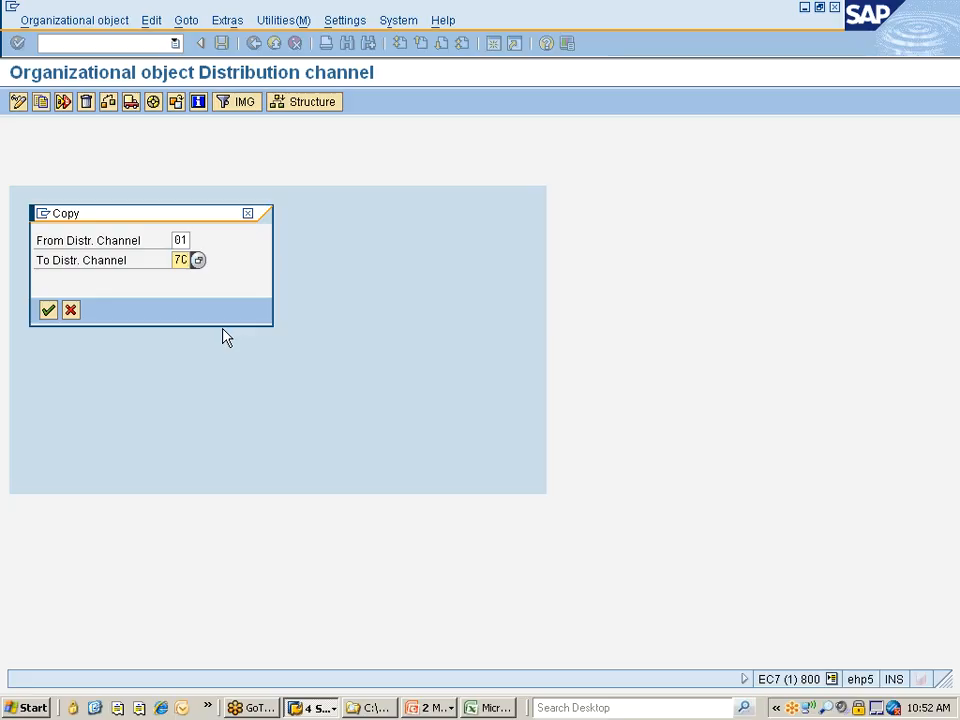
key(BackSpace)
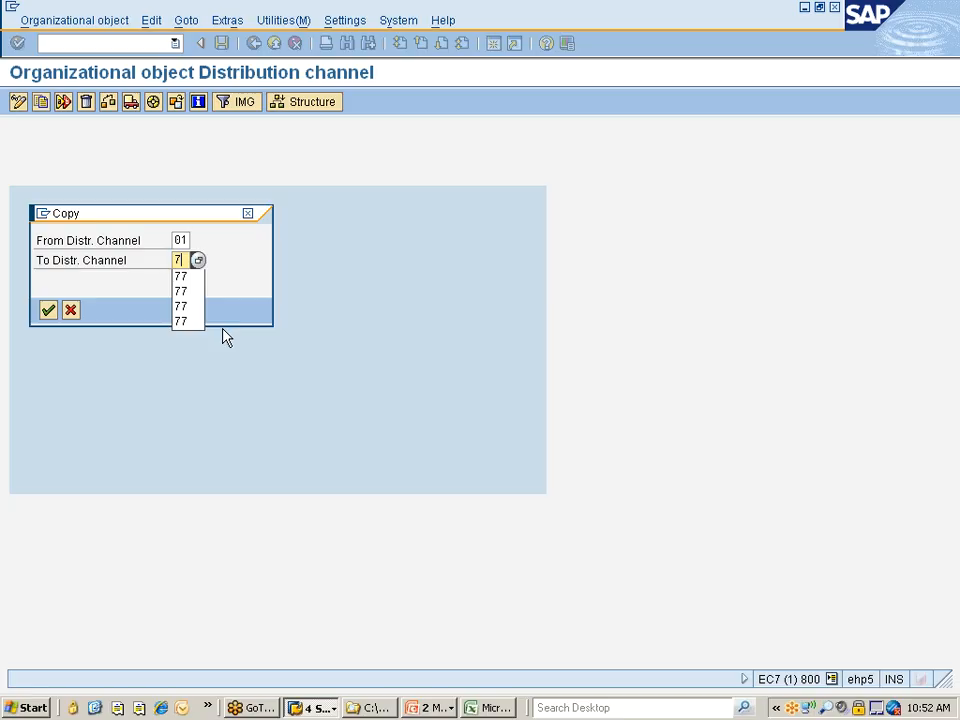
text(0)
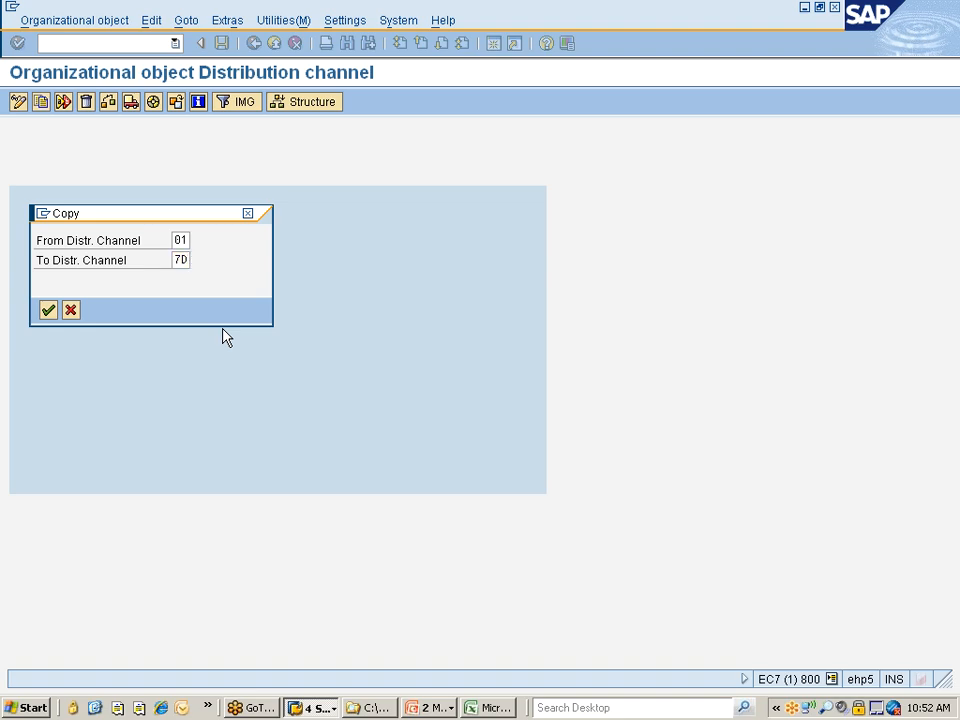
key(Return)
key(Return)
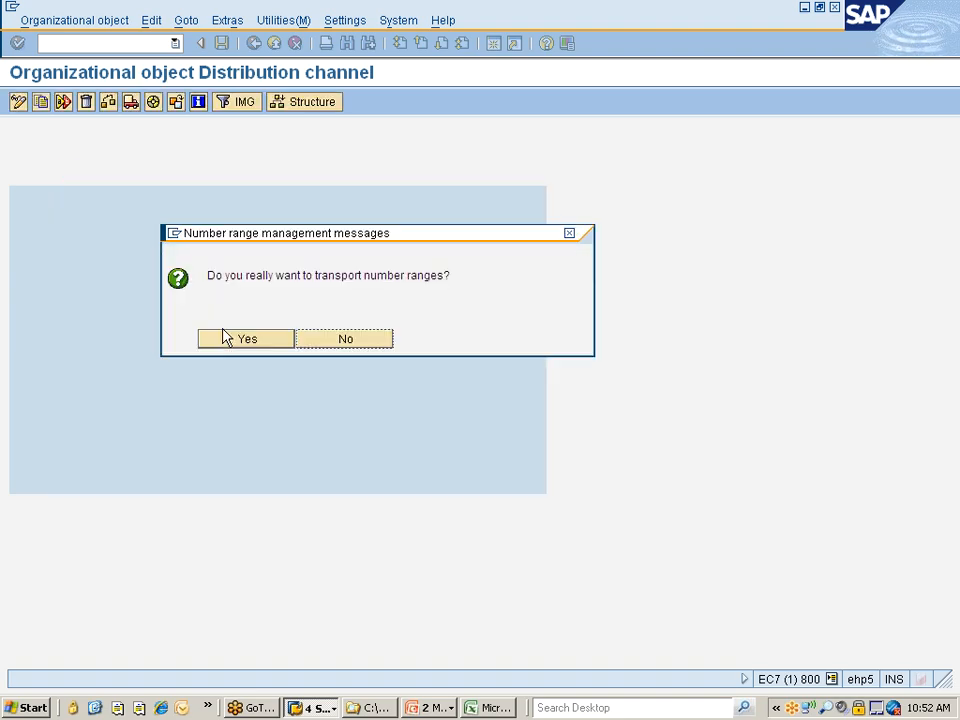
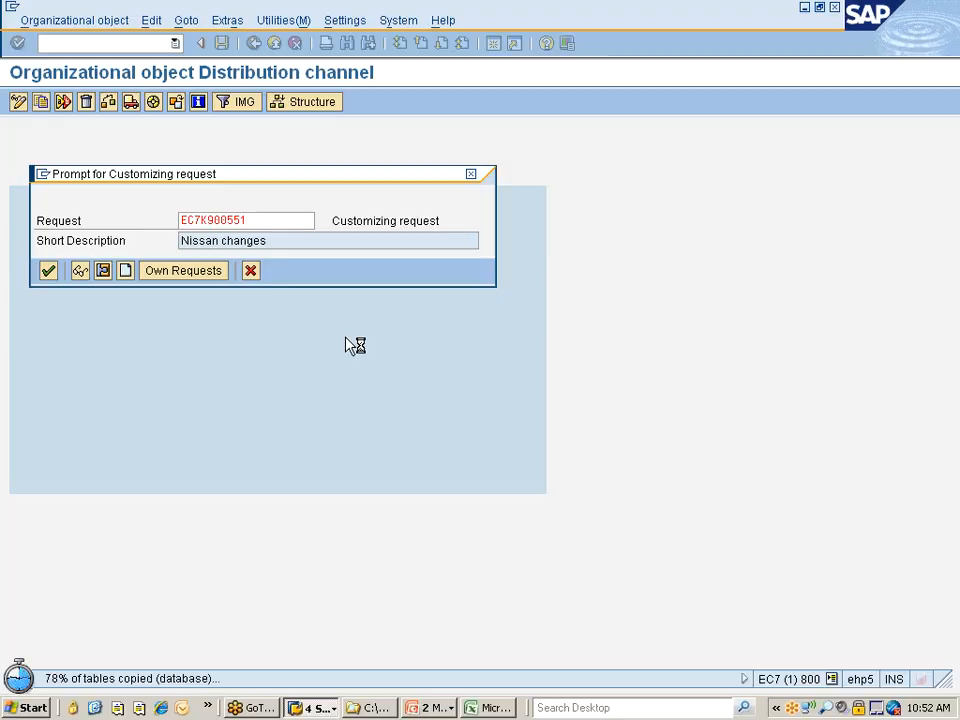
Record the channel copy in customizing request EC7K900551 and open the Define distribution channel activity
key(Return)
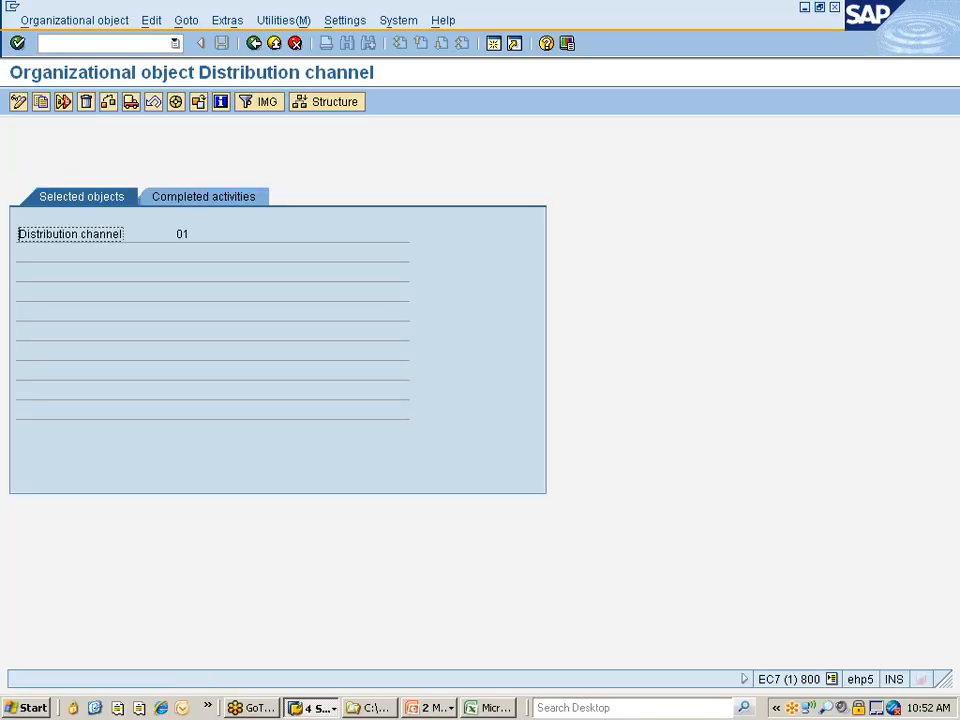
click(254, 43)
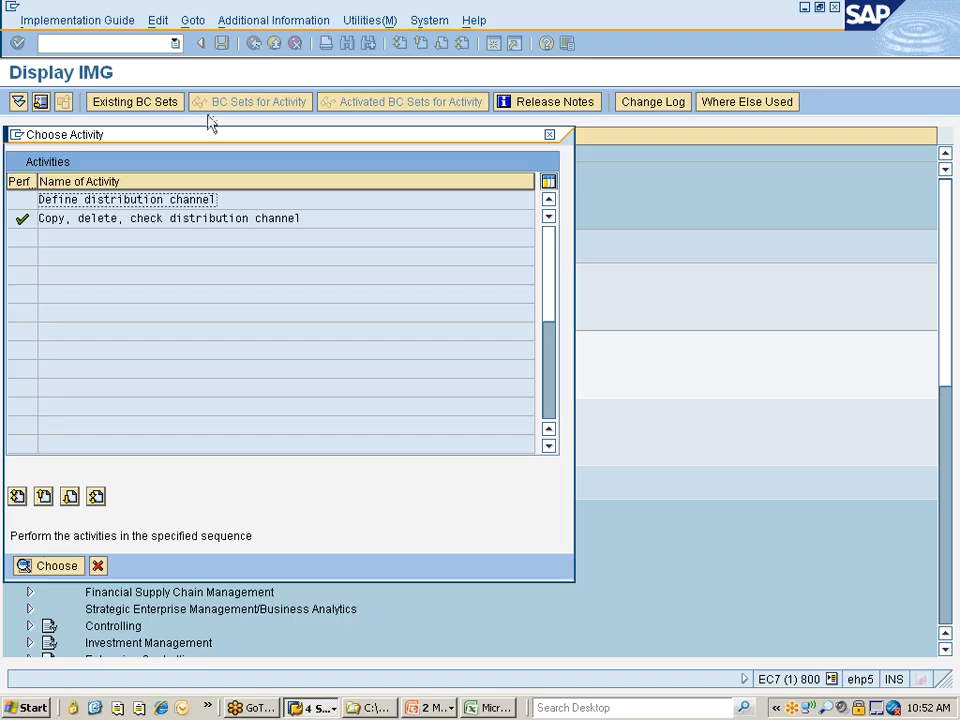
double_click(105, 199)
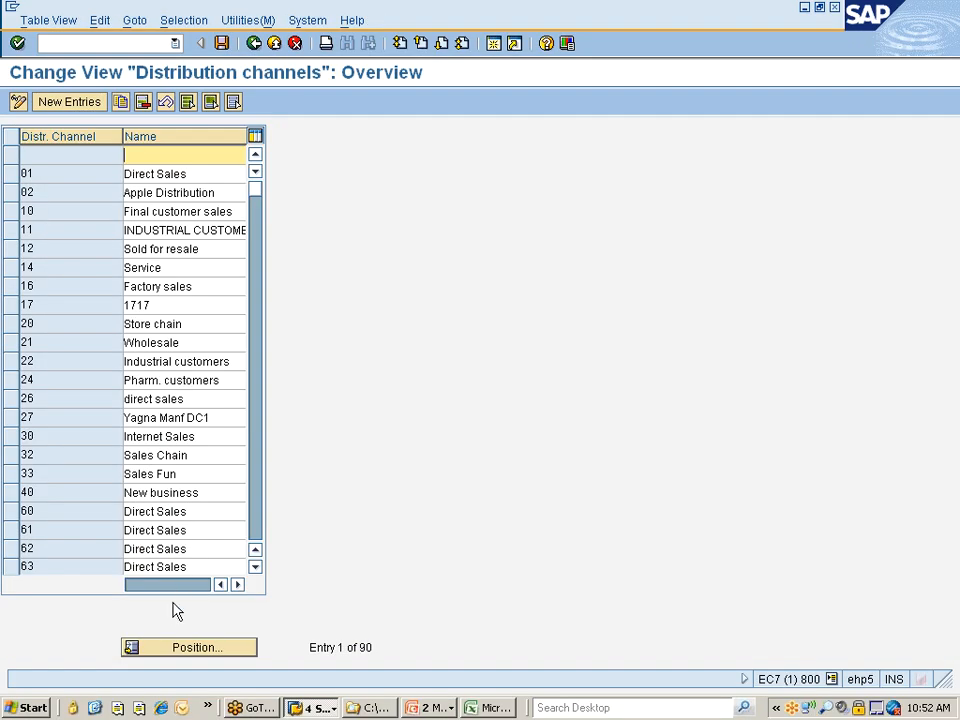
Locate distribution channel 7D, rename it "DC for Nissan" and save the entry
click(189, 650)
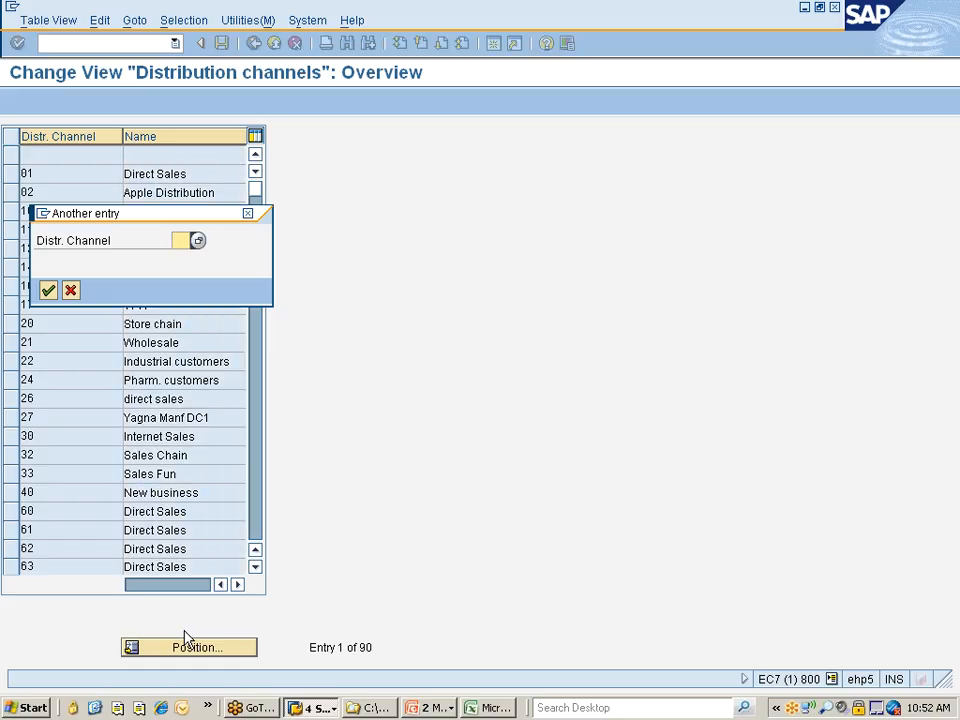
text(7D)
key(Return)
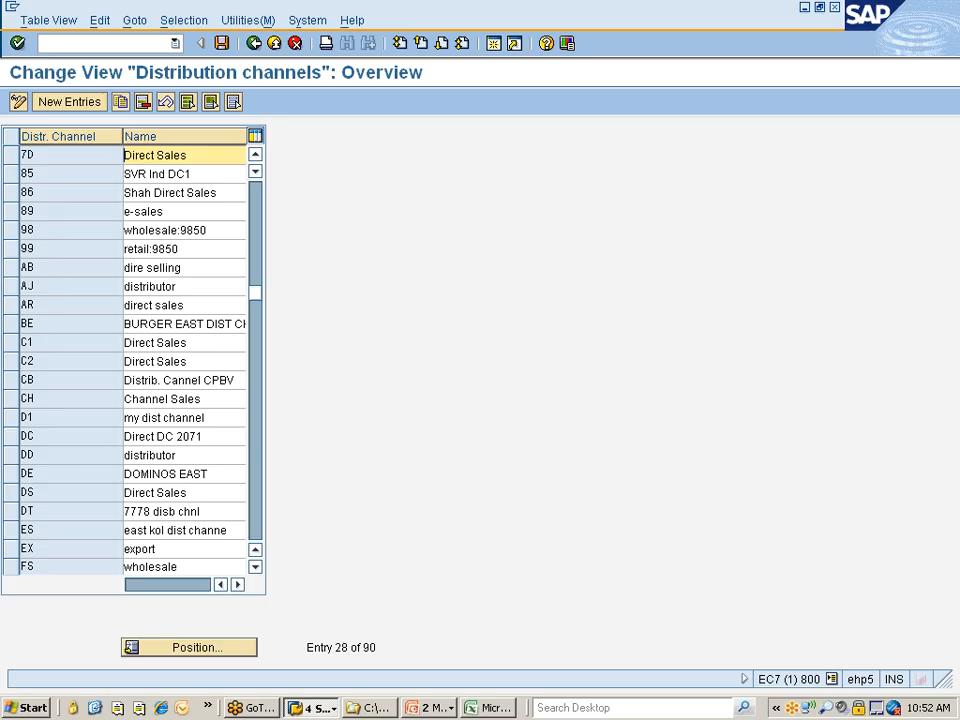
key(shift+Right)
key(shift+Right)
key(shift+Right)
key(shift+Right)
key(shift+Right)
key(shift+Right)
key(shift+Right)
key(shift+Right)
key(shift+Right)
key(shift+Right)
key(shift+Right)
key(shift+Right)
text(DC for Nis)
key(ctrl+s)
key(Return)
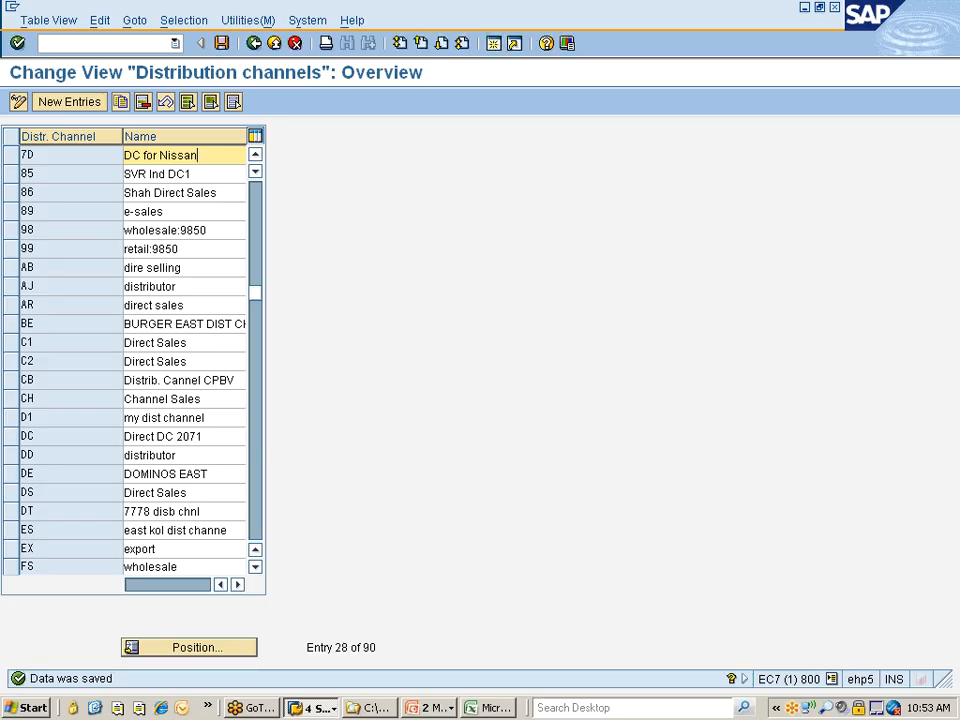
Return to the implementation guide structure and open the Maintain sales office activity under Sales and Distribution
key(F3)
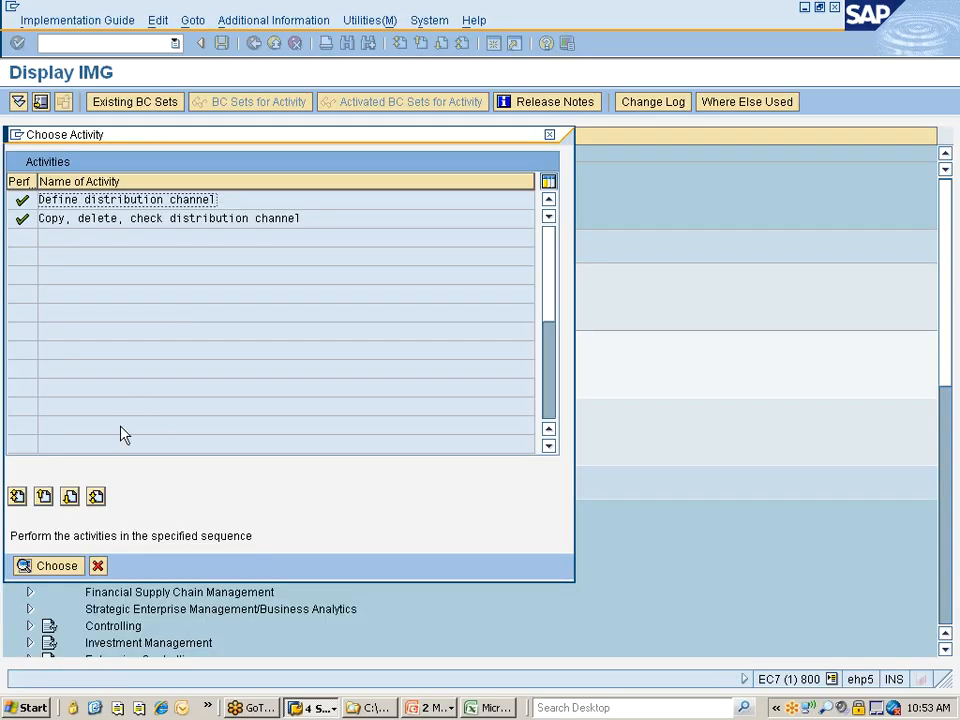
key(F12)
click(233, 378)
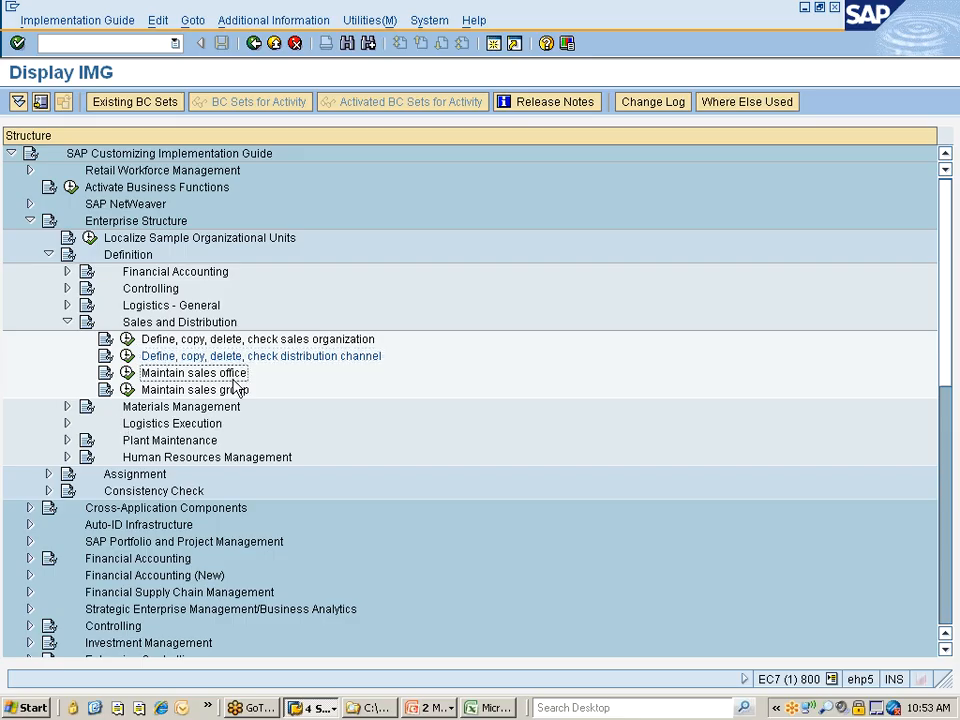
click(127, 373)
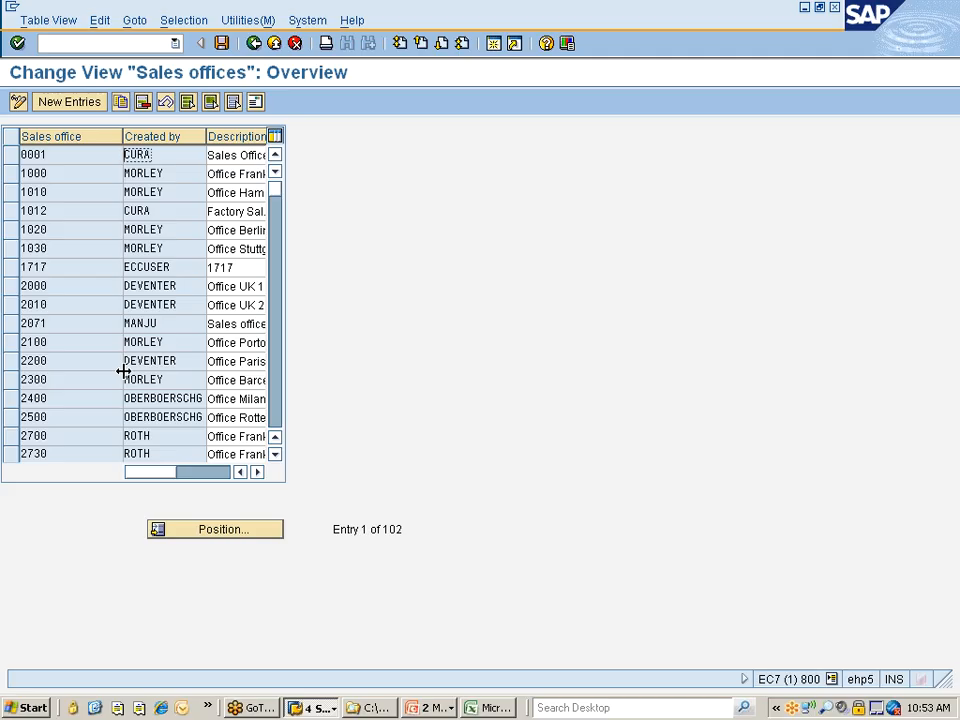
Copy sales office 0001 as a new entry and set its sales office key to 7777
click(13, 155)
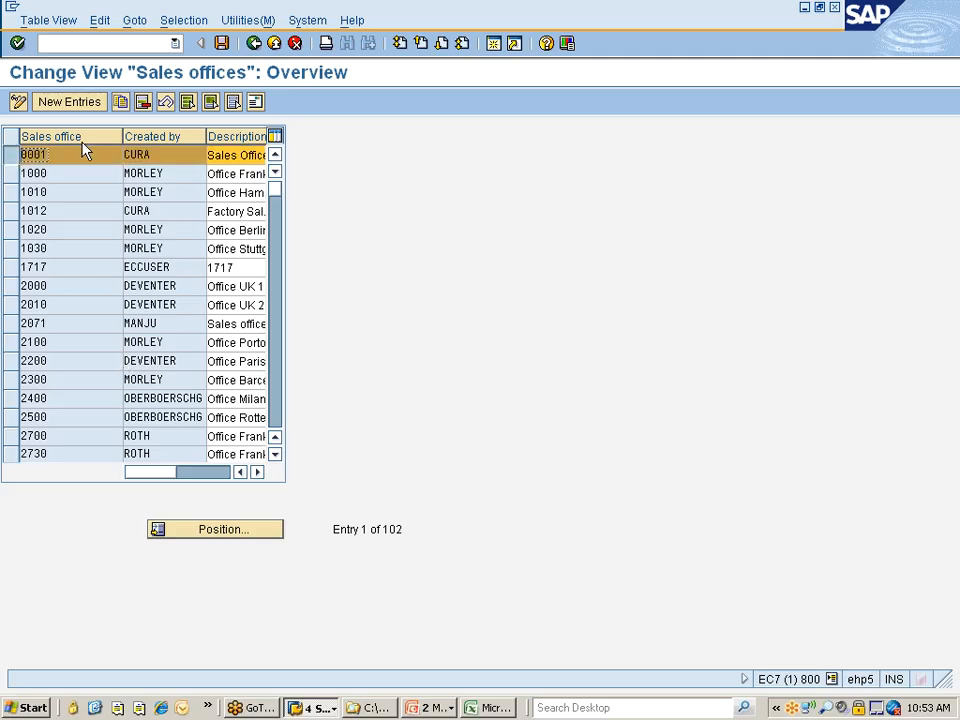
click(120, 103)
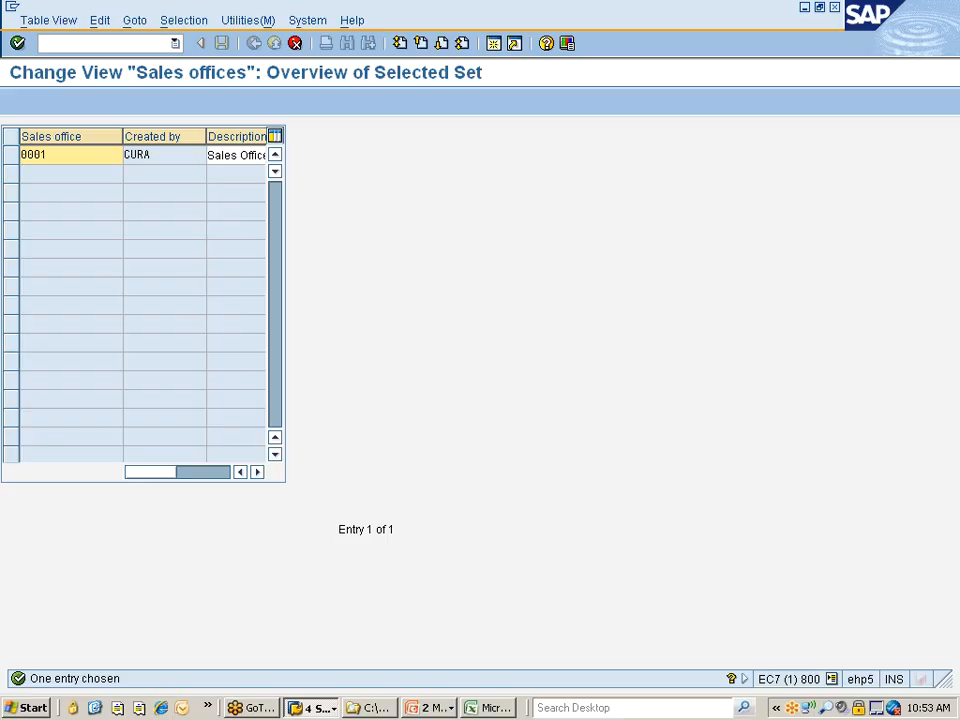
double_click(34, 155)
text(&&)
key(BackSpace)
key(BackSpace)
key(BackSpace)
text(7777)
key(Tab)
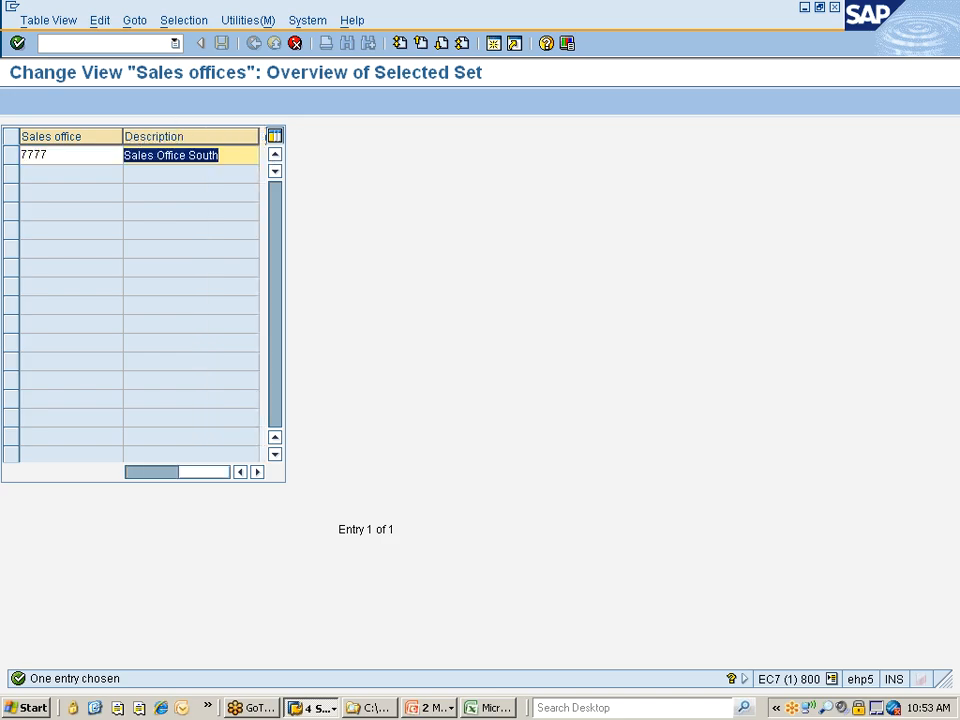
Reword the description of sales office 7777 to an abbreviated form of "SOffice Southern Reg" and open its address details
click(220, 155)
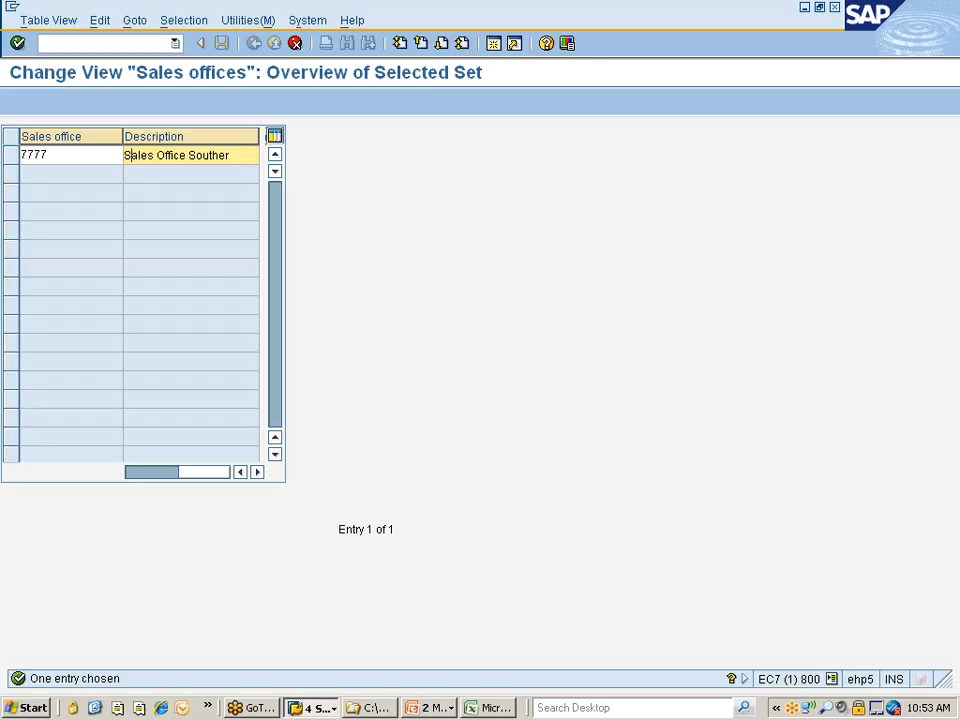
drag(130, 155, 156, 155)
key(BackSpace)
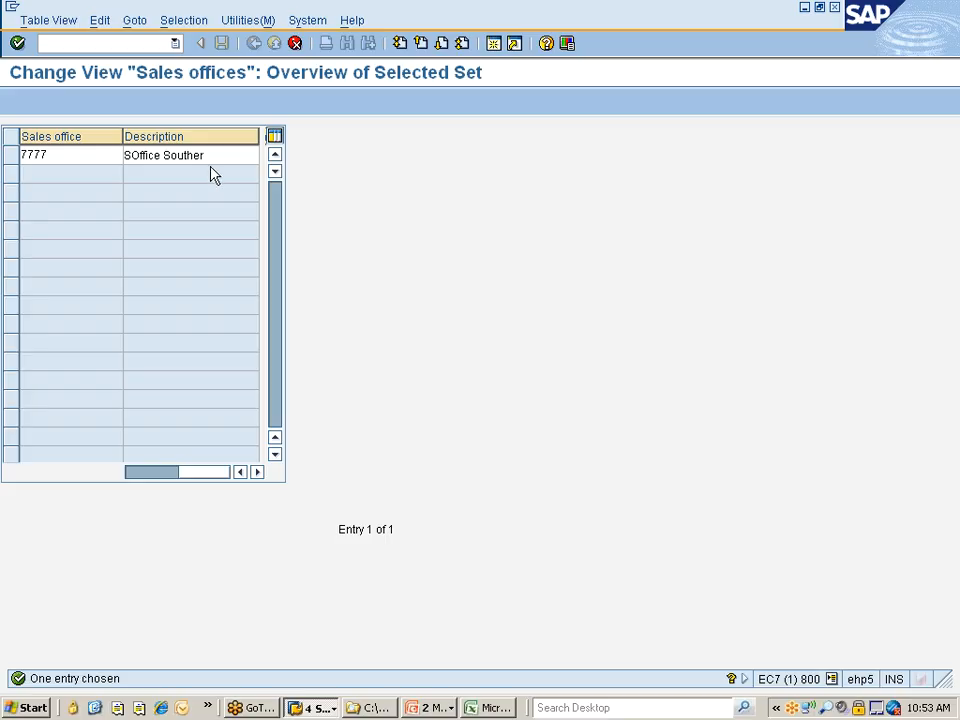
text(n Reg)
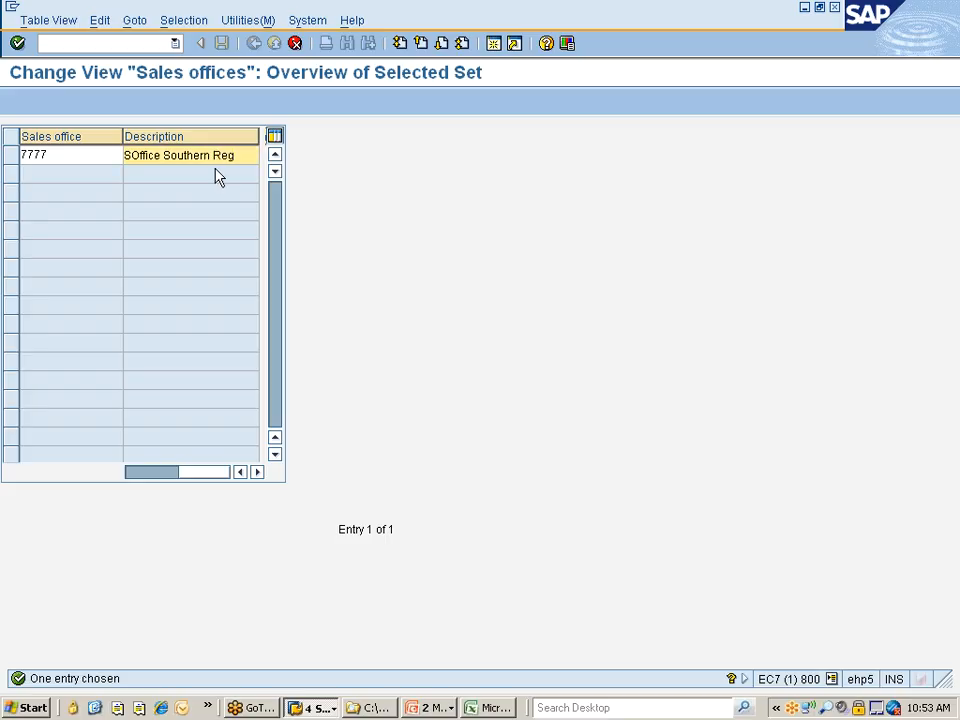
click(194, 155)
key(Delete)
key(Delete)
key(Delete)
key(Delete)
key(Return)
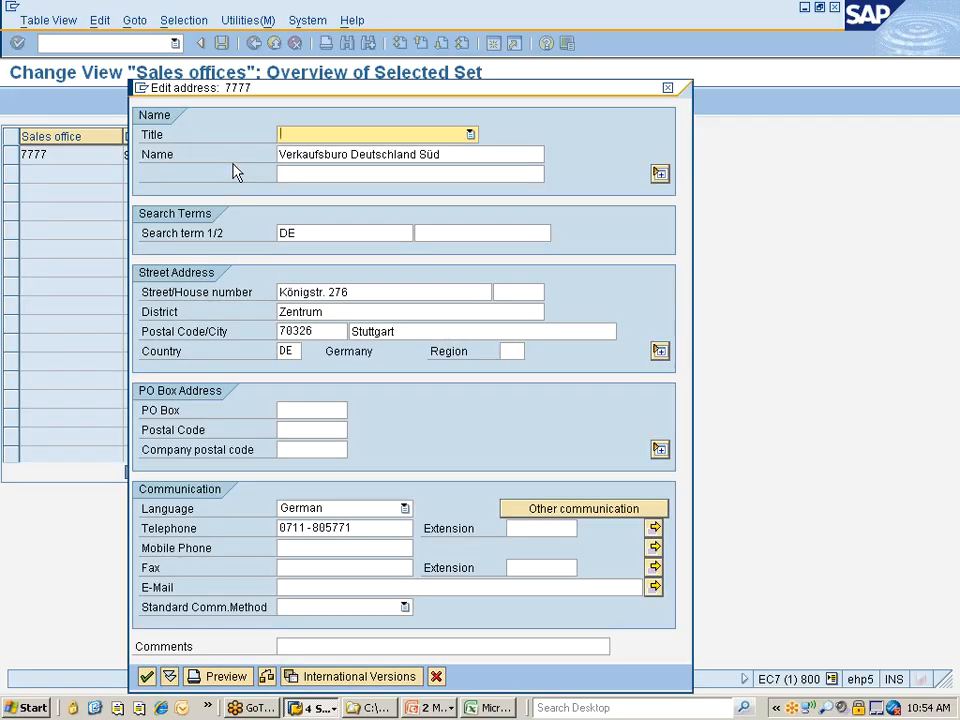
Replace the name in the sales office address with "Nissan Sales Office --- Sotheren Region"
key(Tab)
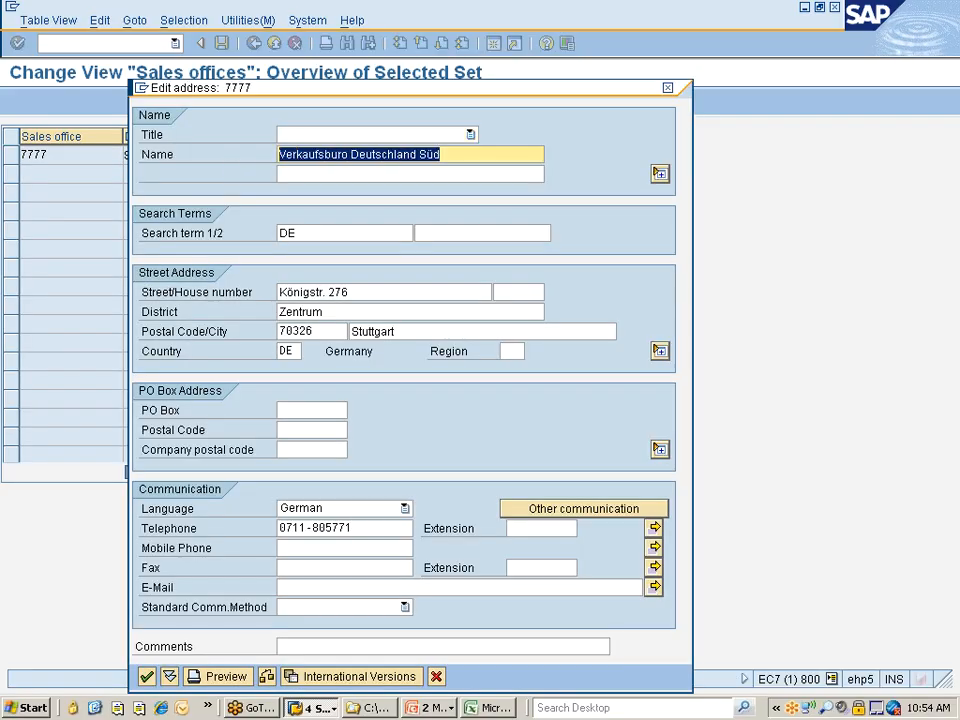
text(=)
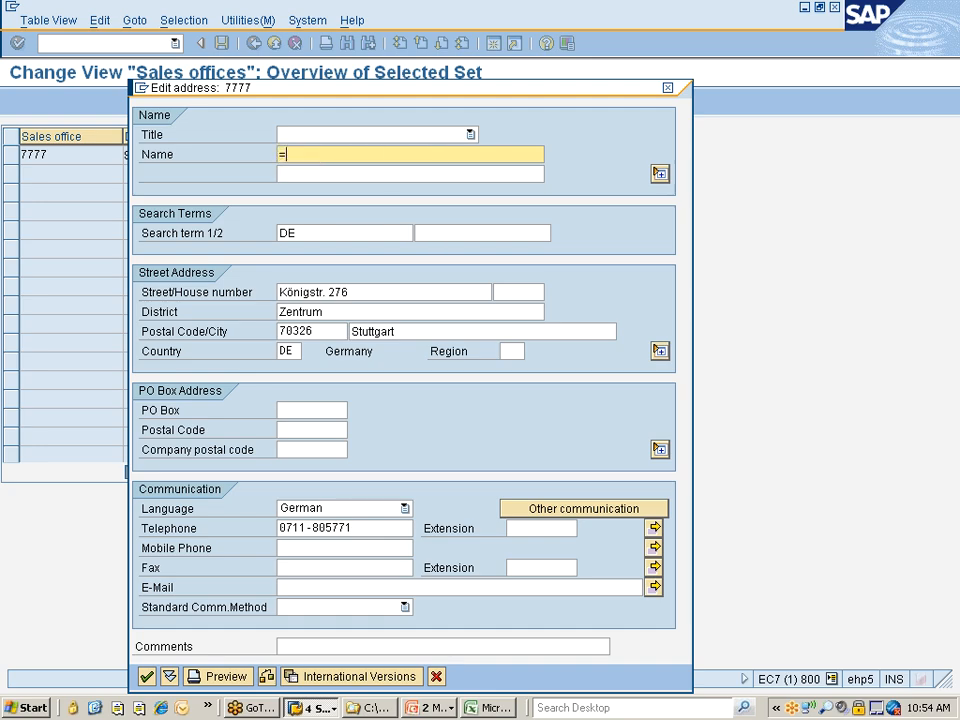
key(BackSpace)
text(Sal)
text(es Of)
text(fice So)
text(theren Regio)
text(n )
text(Nissan)
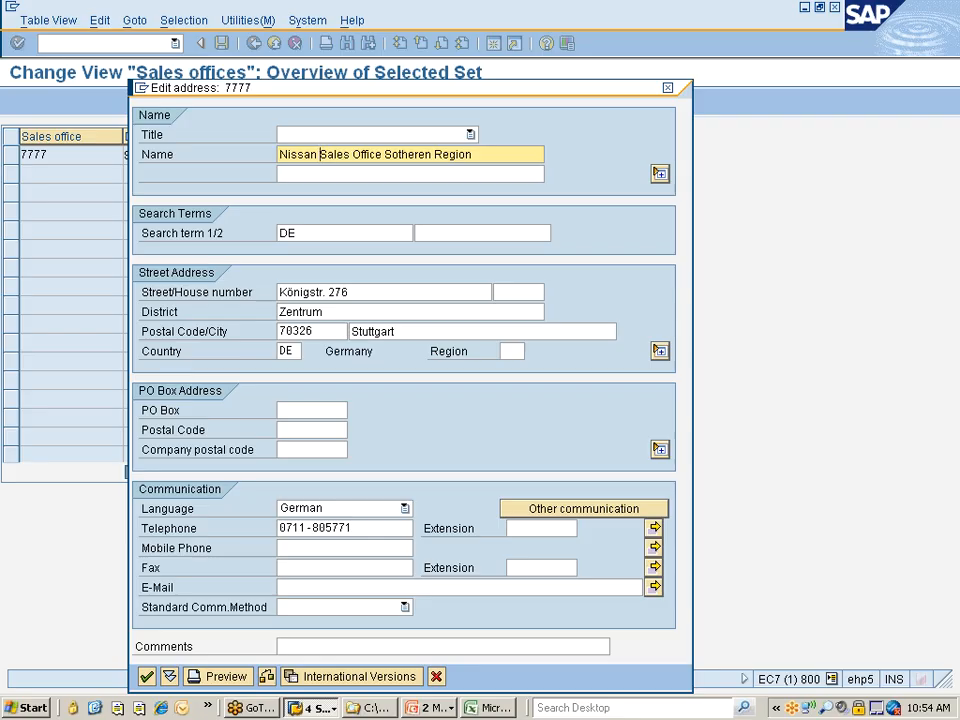
click(382, 155)
text(---)
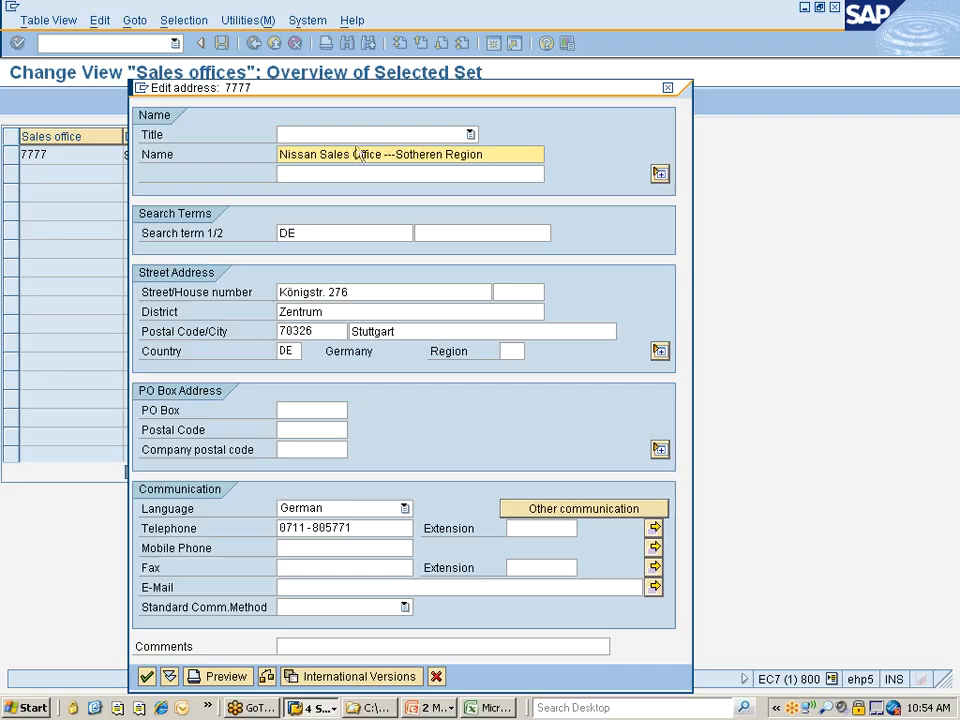
Copy the office name into the second name line and set the first search term to "Nissan Sales Office"
drag(486, 155, 279, 155)
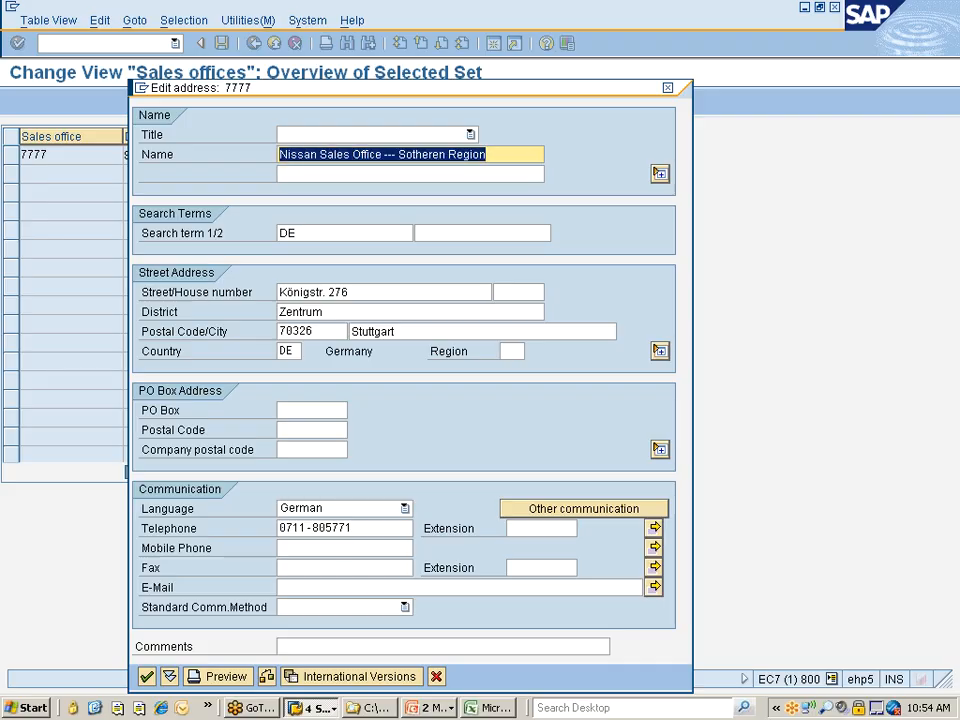
key(ctrl+c)
click(290, 174)
key(ctrl+v)
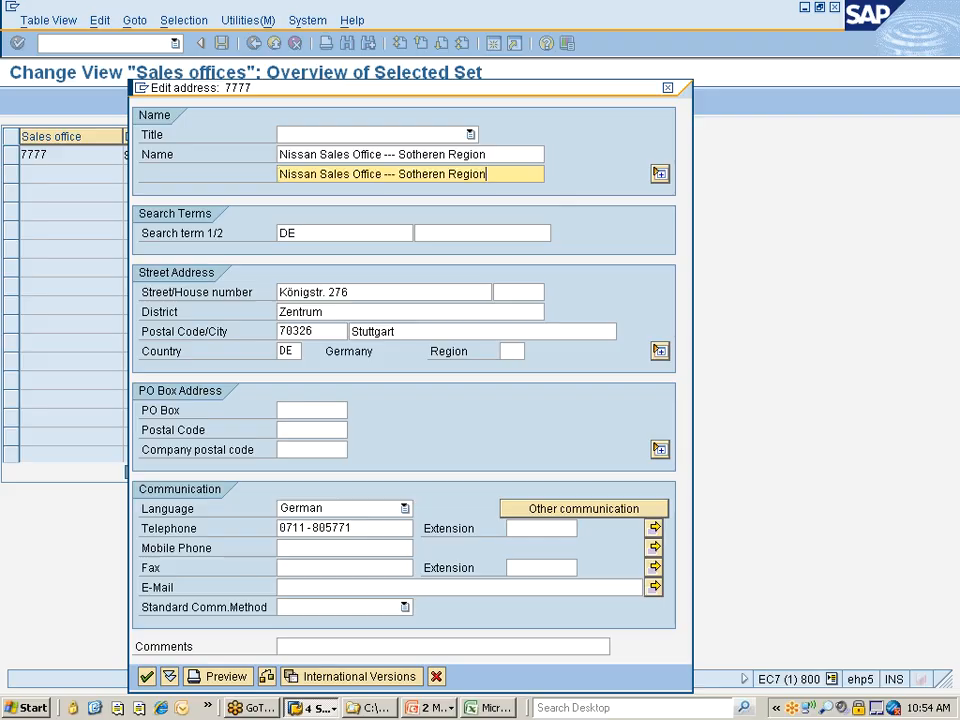
key(Tab)
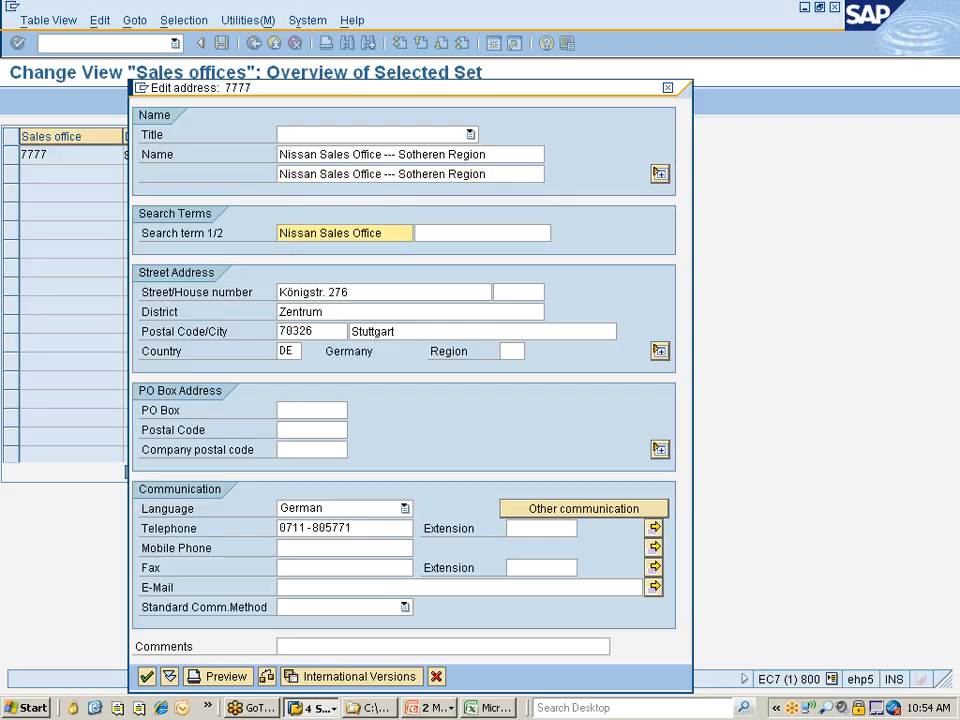
key(Tab)
key(Tab)
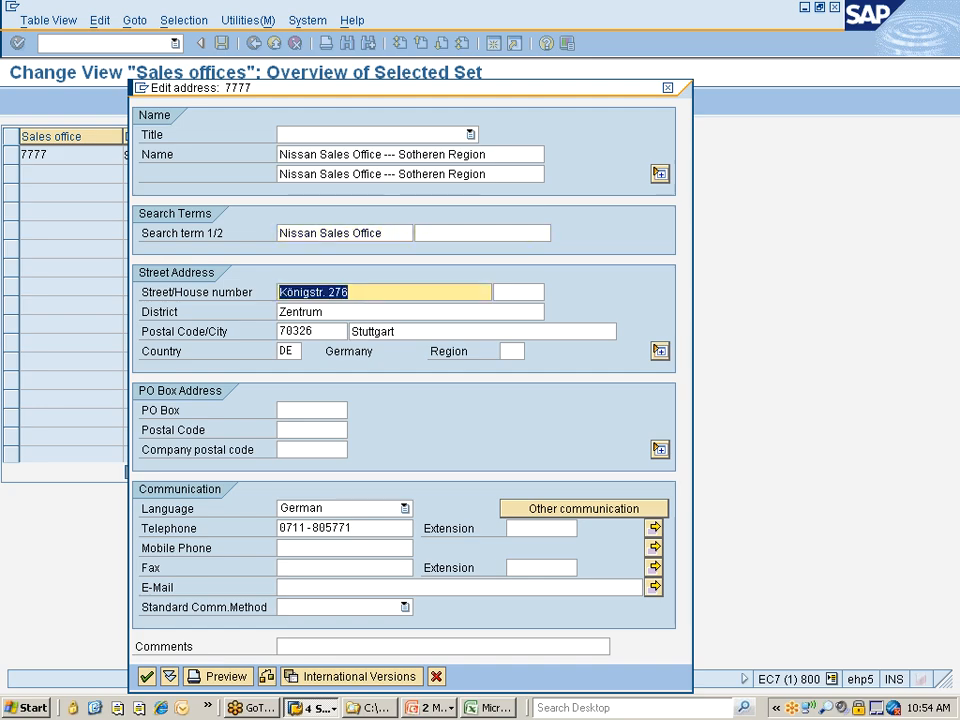
Correct the spelling in both name lines to "Nissan Sales Office --- Southern Region"
click(406, 154)
key(Right)
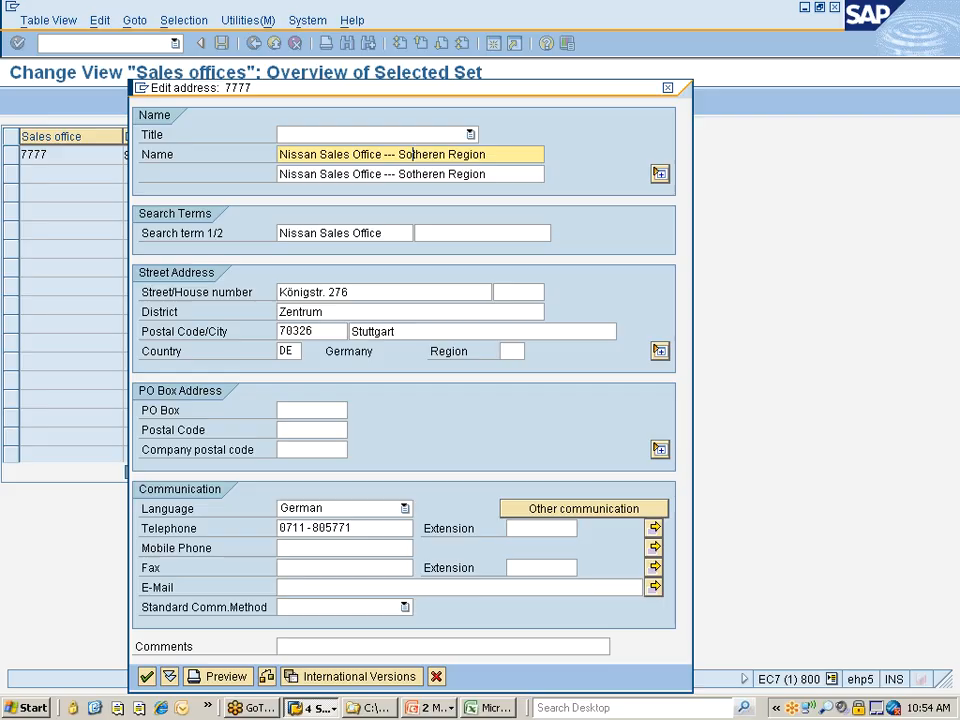
text(u)
key(Delete)
click(433, 174)
key(Delete)
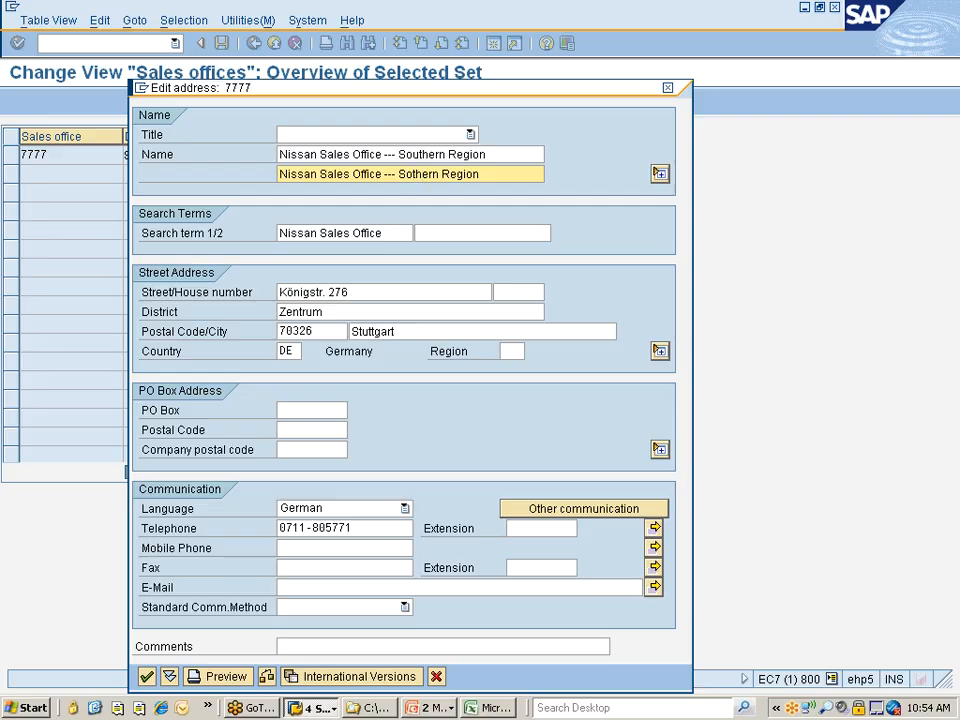
text(u)
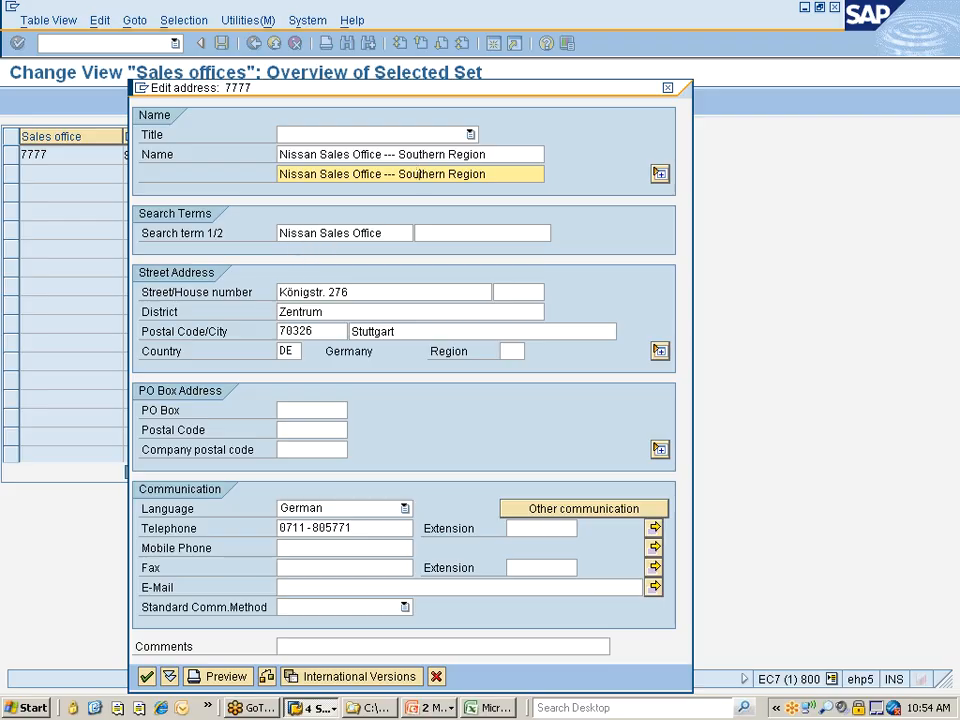
Replace the street name in the sales office's street address and set the district to Chennai
click(285, 292)
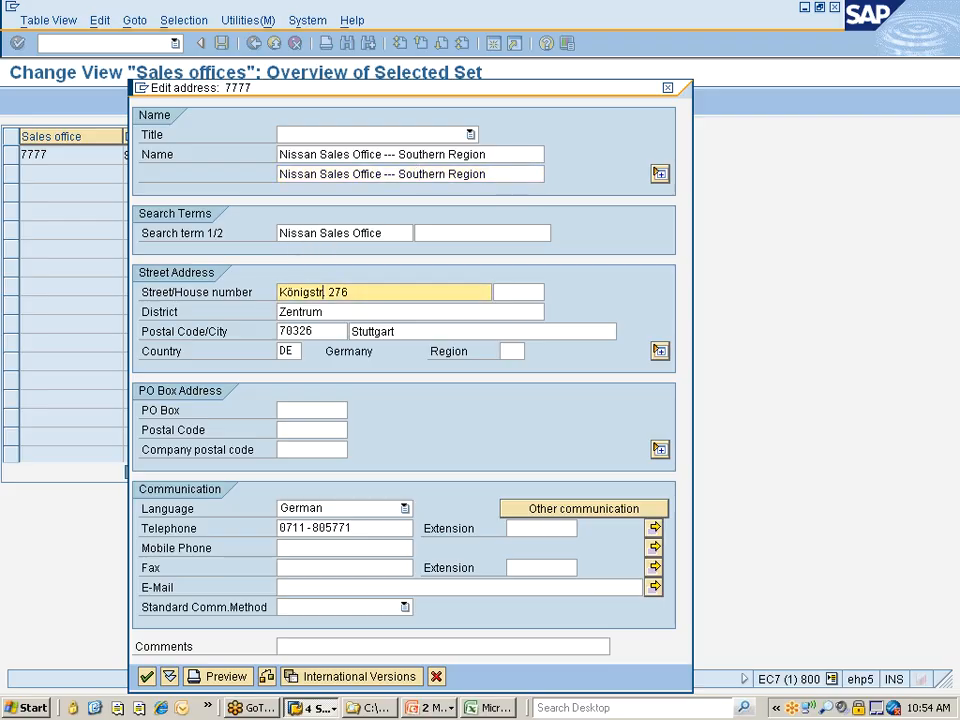
drag(322, 292, 280, 292)
text(Street#.)
key(Tab)
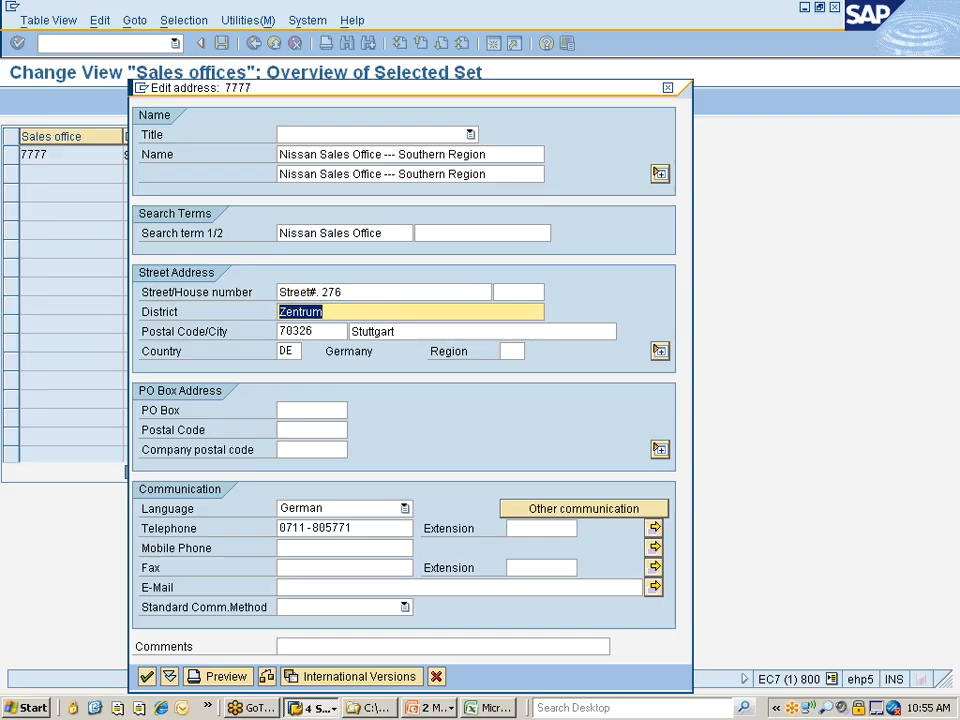
text(Chennai)
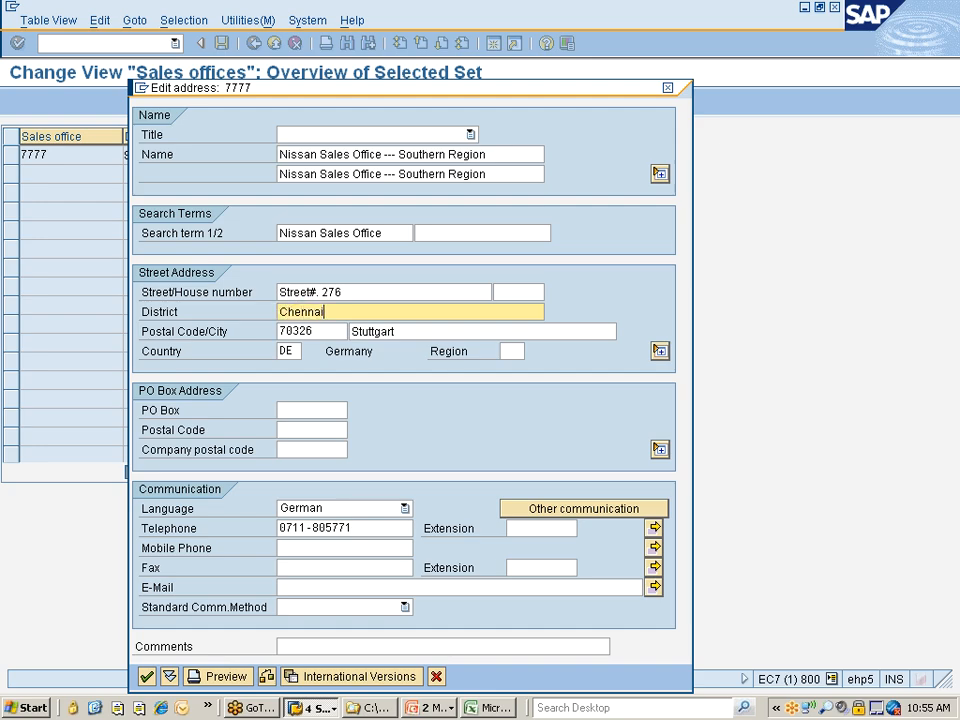
Update the sales office's postal code and set the city to Channai and the country to IN
key(Tab)
key(Left)
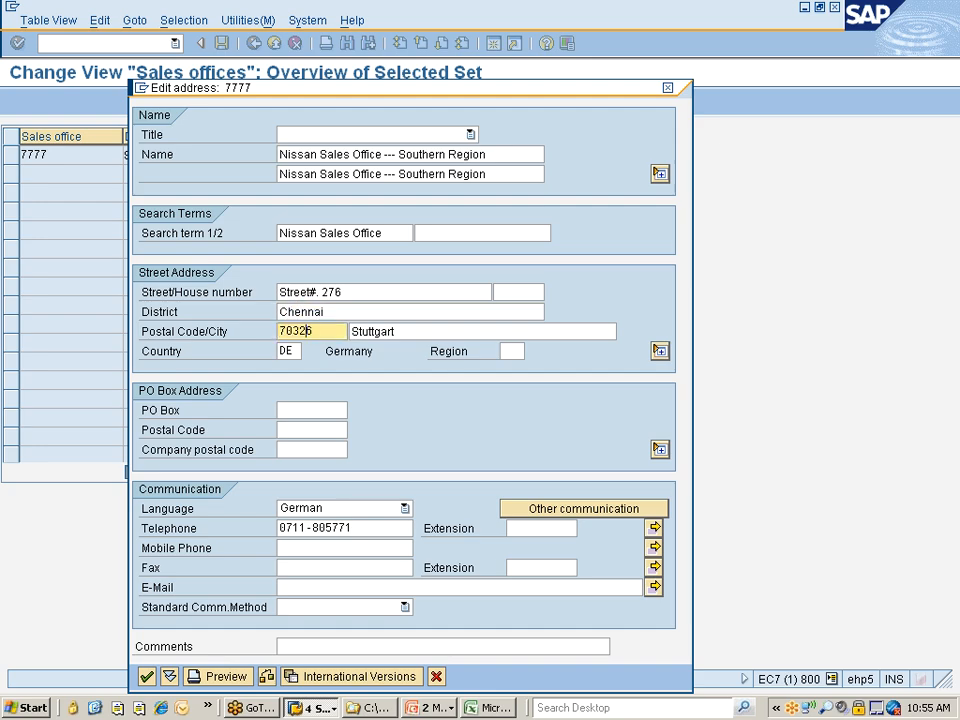
text(4)
key(Tab)
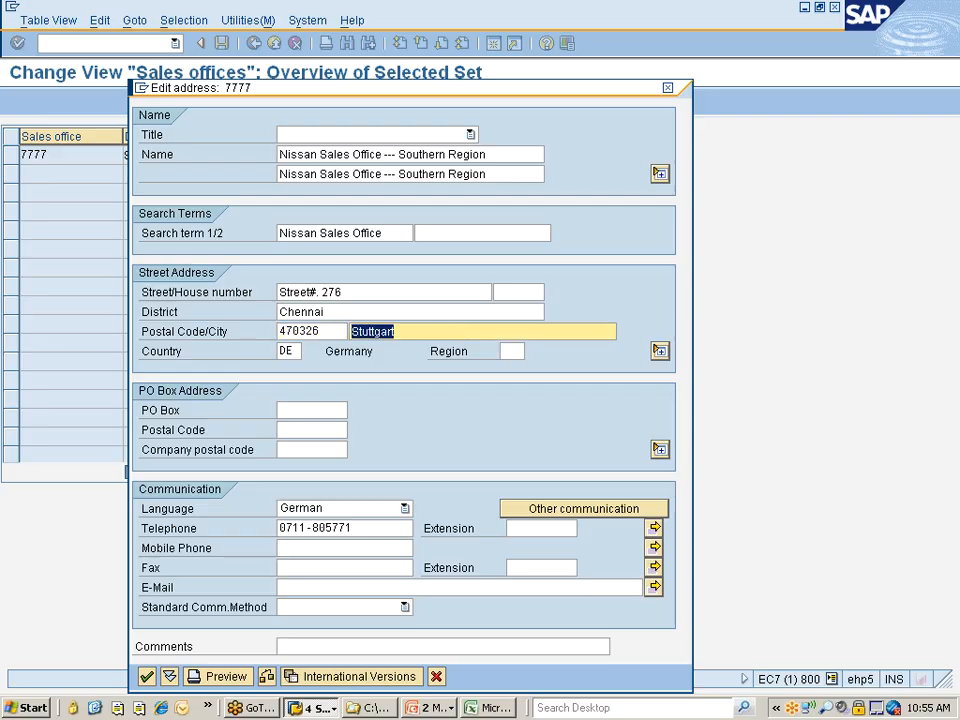
text(Channai)
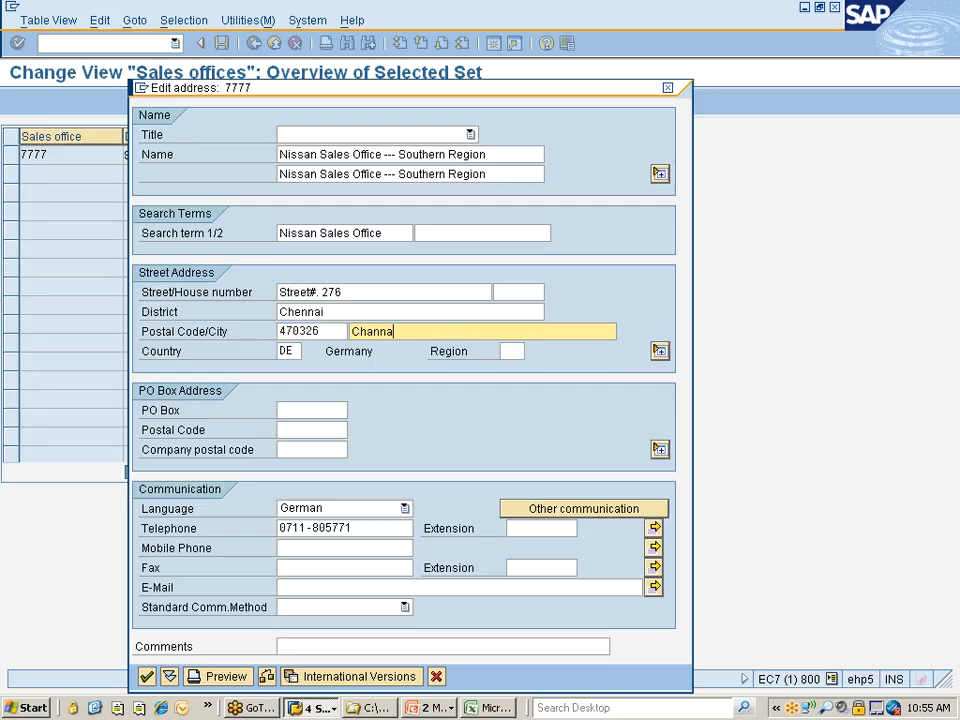
key(Tab)
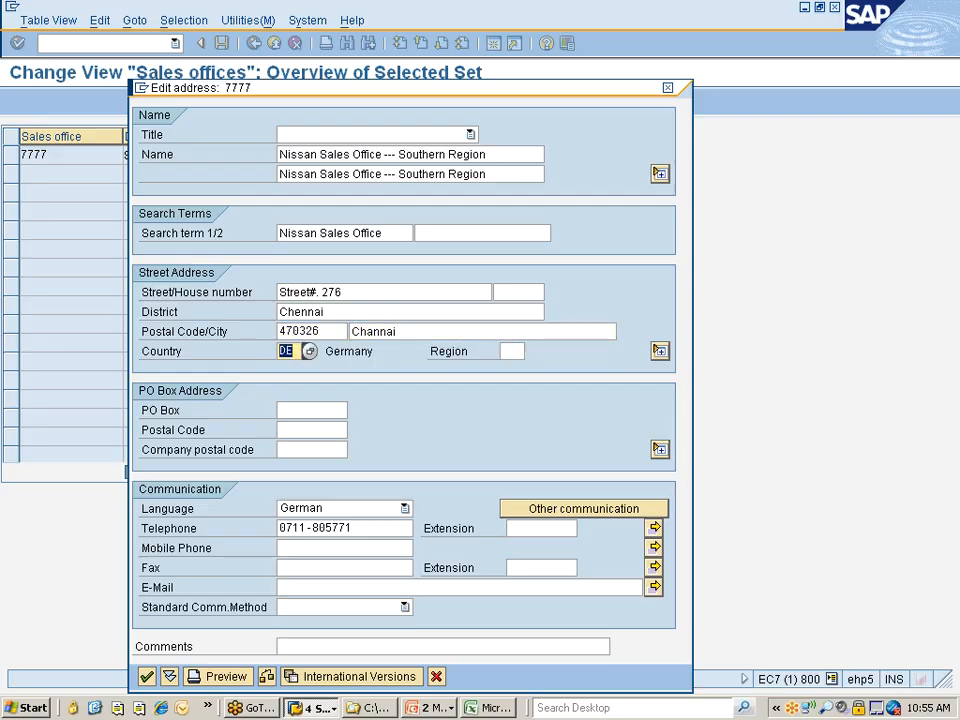
text(in)
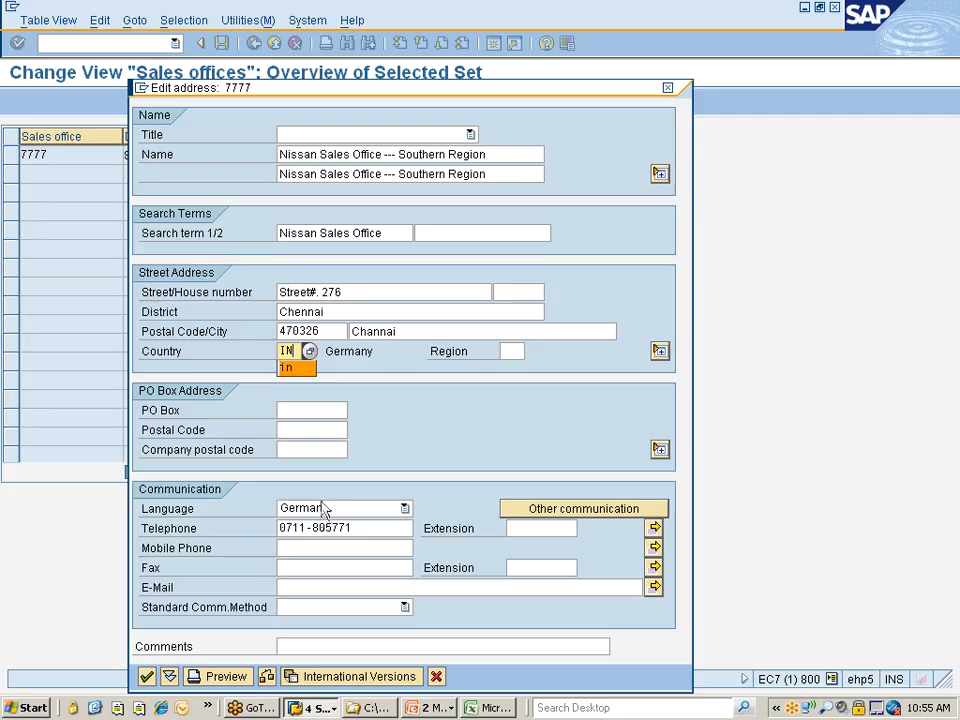
Set the sales office's communication language to English and clear its telephone number
click(326, 510)
scroll(316, 527, up, 2)
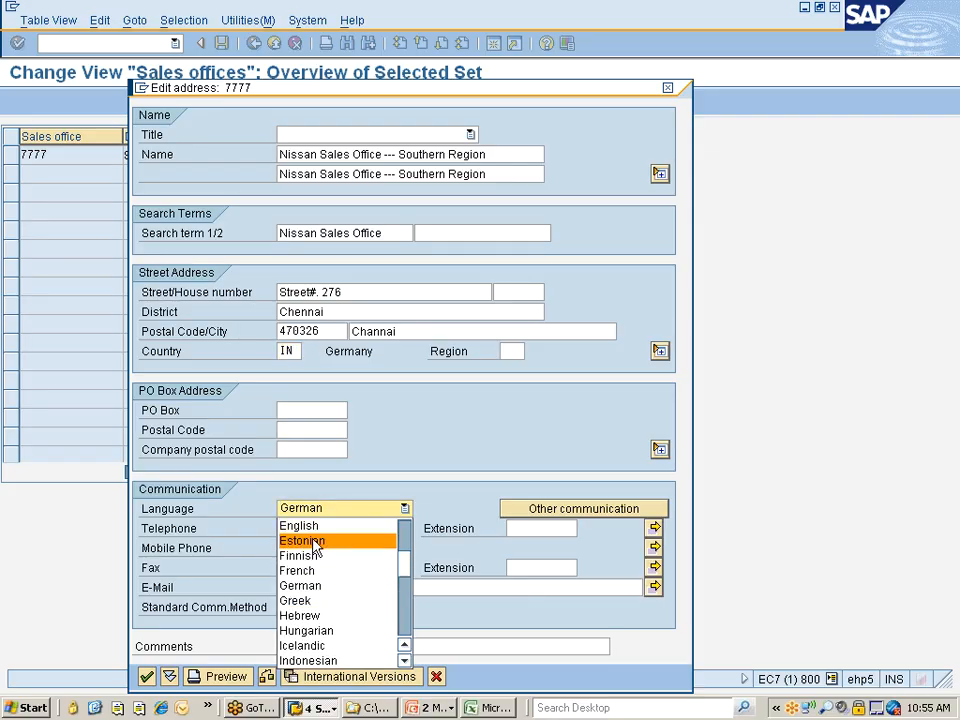
click(316, 527)
click(362, 528)
key(BackSpace)
key(BackSpace)
key(BackSpace)
key(BackSpace)
key(BackSpace)
key(BackSpace)
key(BackSpace)
key(BackSpace)
key(BackSpace)
key(BackSpace)
key(BackSpace)
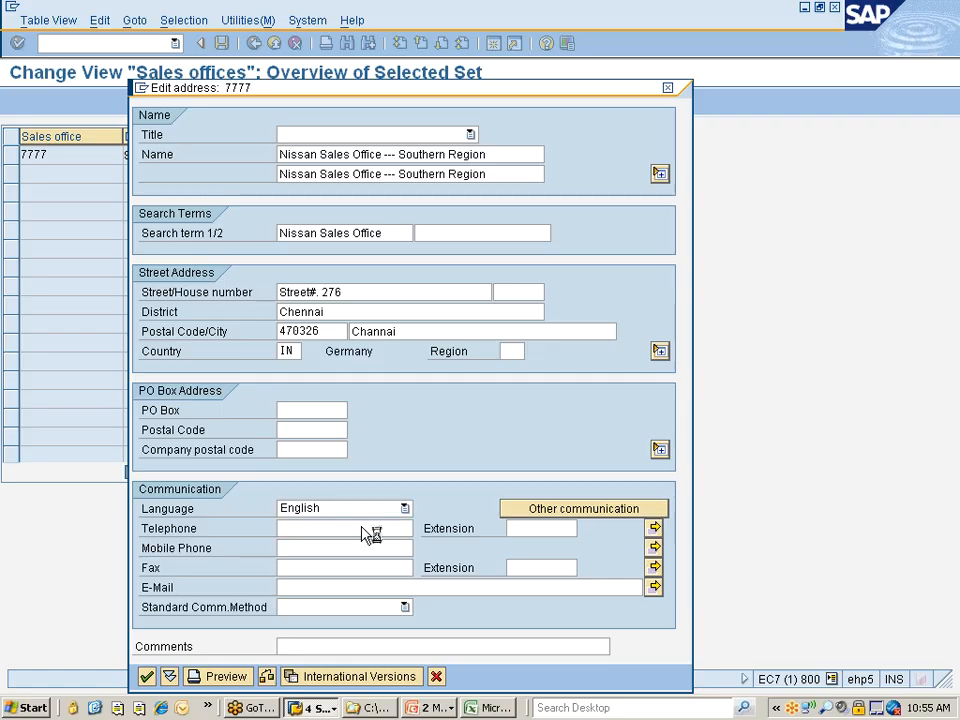
Confirm the address of sales office 7777, save the copied entry to the customizing request and return to the implementation guide
key(Return)
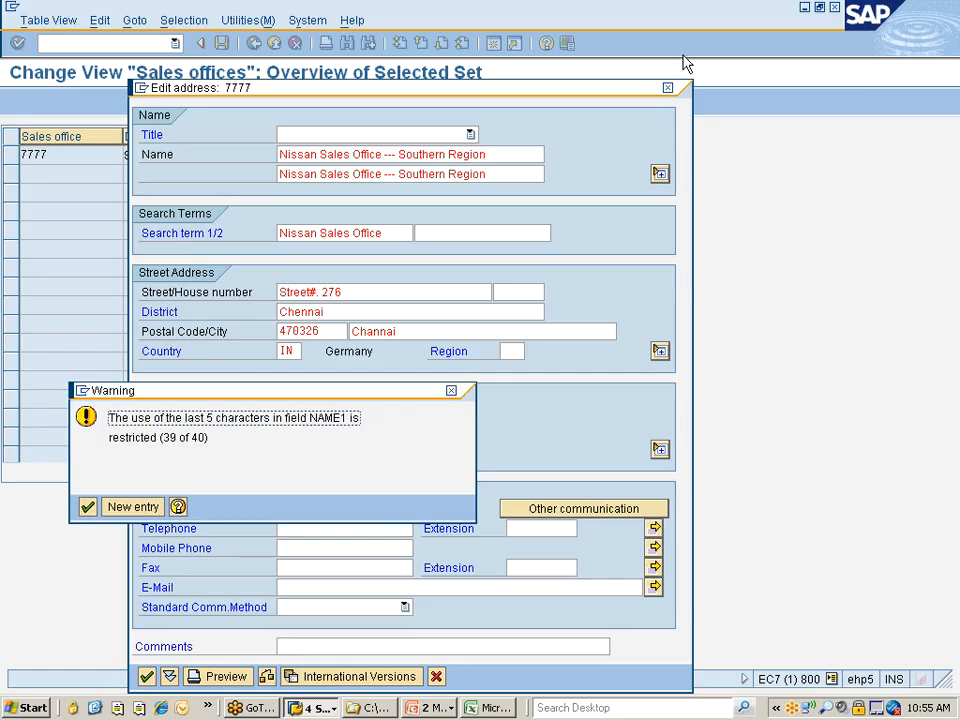
key(Return)
click(87, 507)
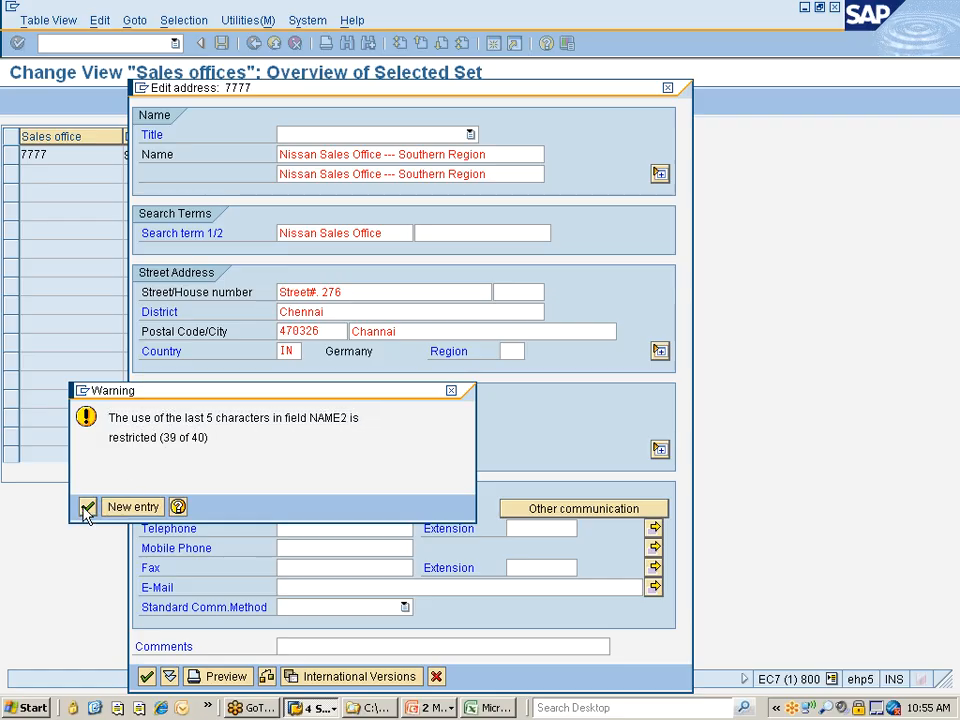
click(87, 507)
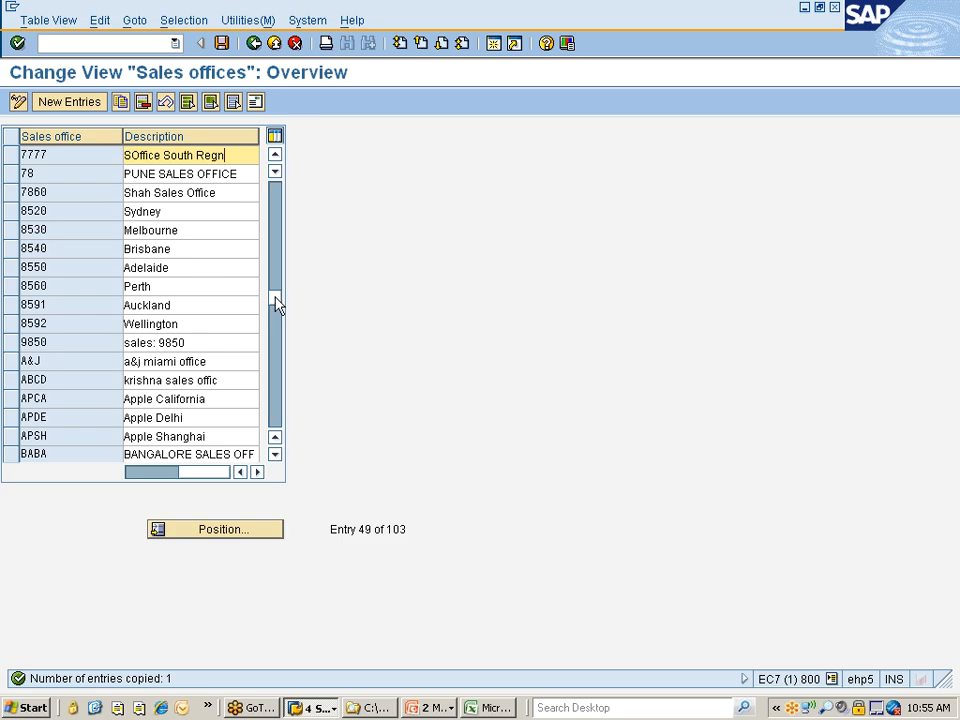
key(ctrl+s)
key(Return)
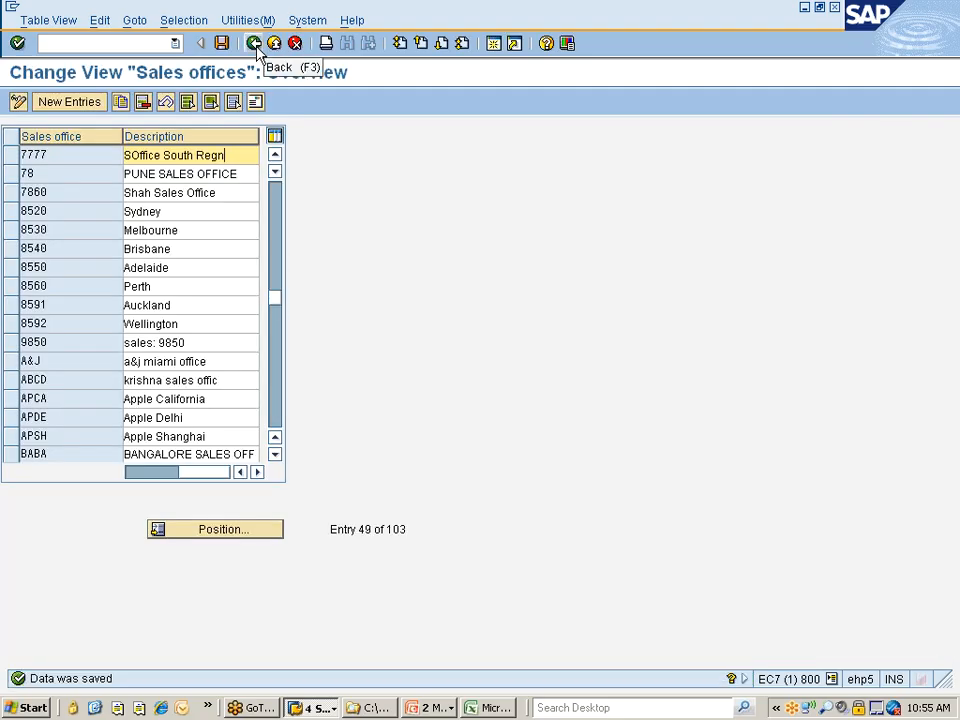
click(255, 44)
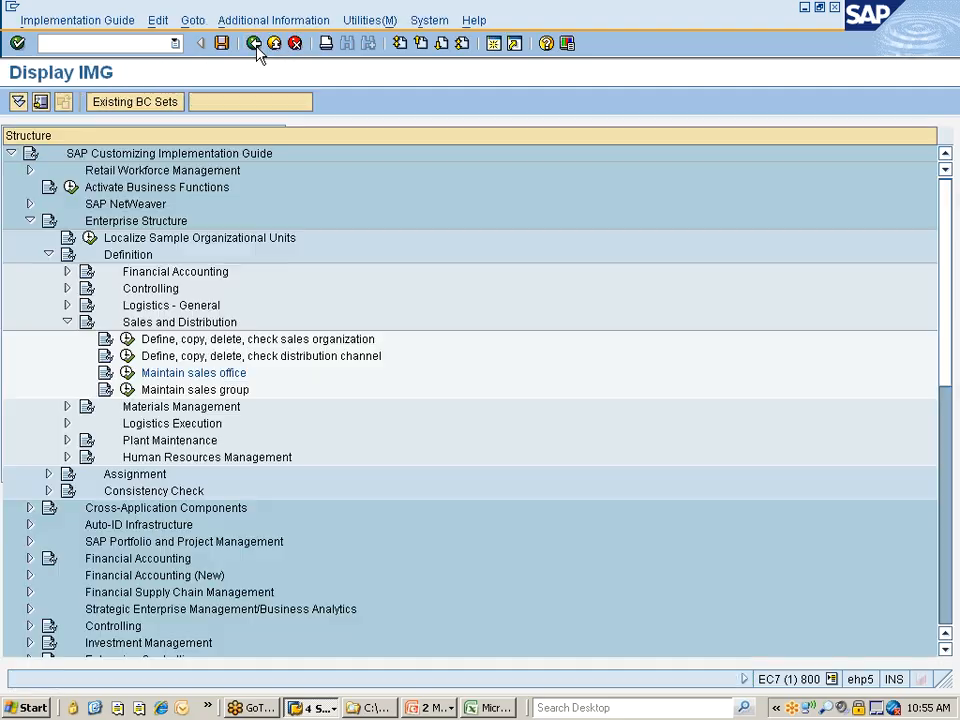
Open sales group maintenance and delete the blank entry at the start of the list
click(127, 390)
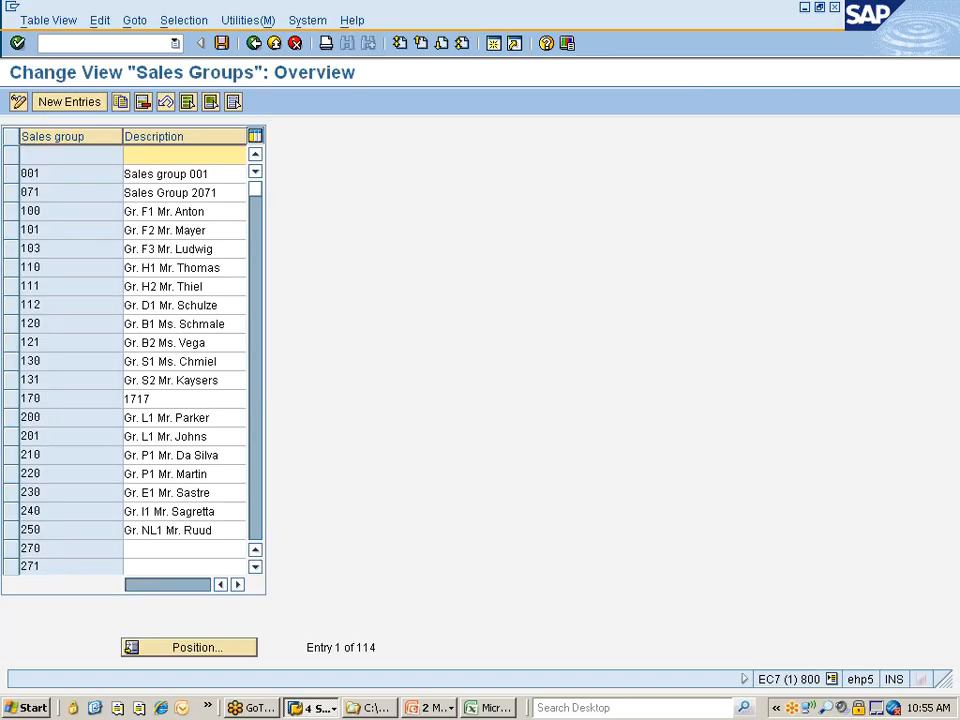
click(10, 155)
click(143, 102)
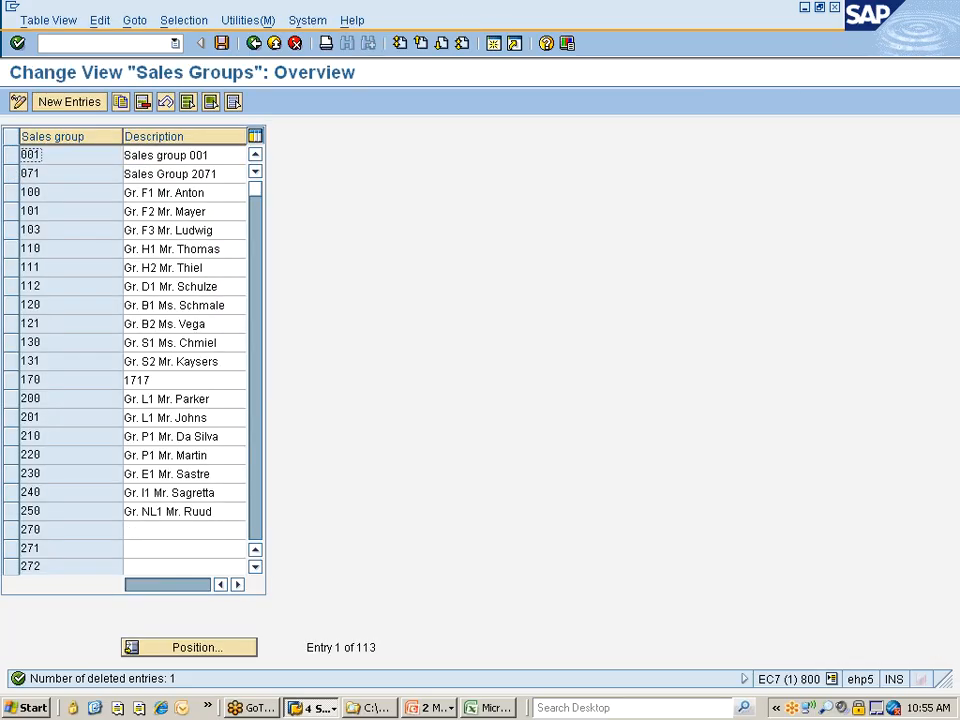
Copy sales group 001 as new sales group 777 with the description "Sales group ..Nissan"
click(14, 155)
click(120, 101)
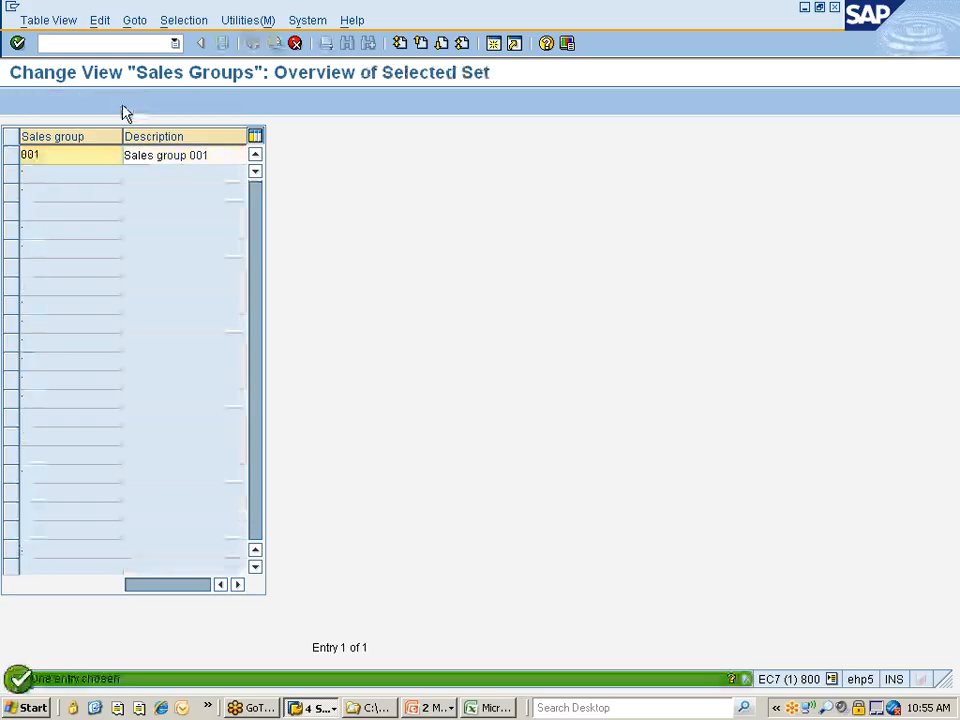
double_click(118, 154)
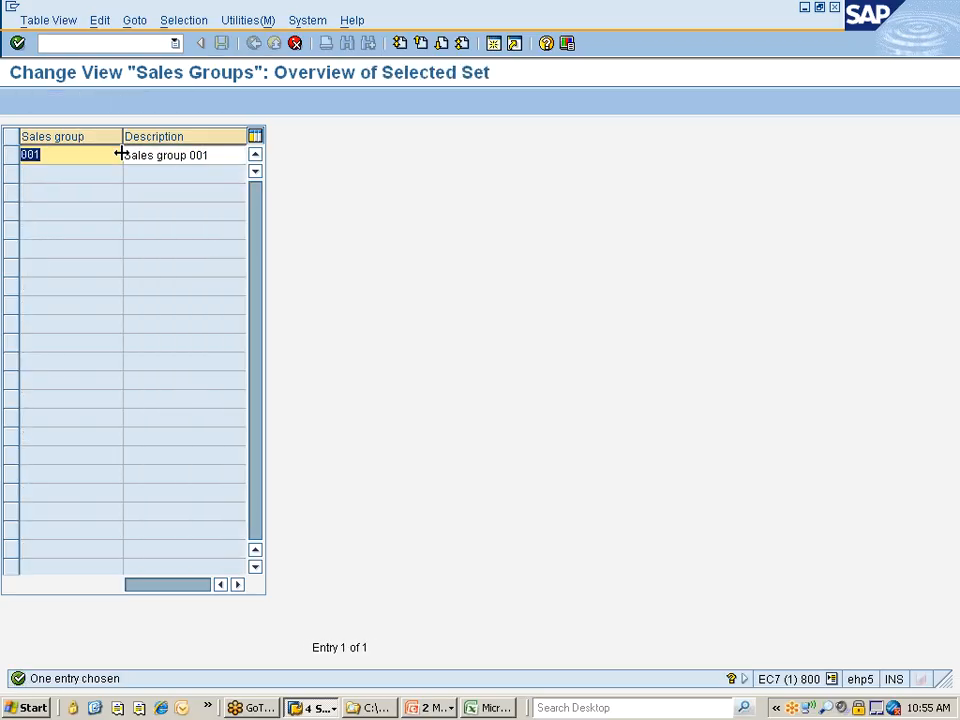
text(777)
key(Tab)
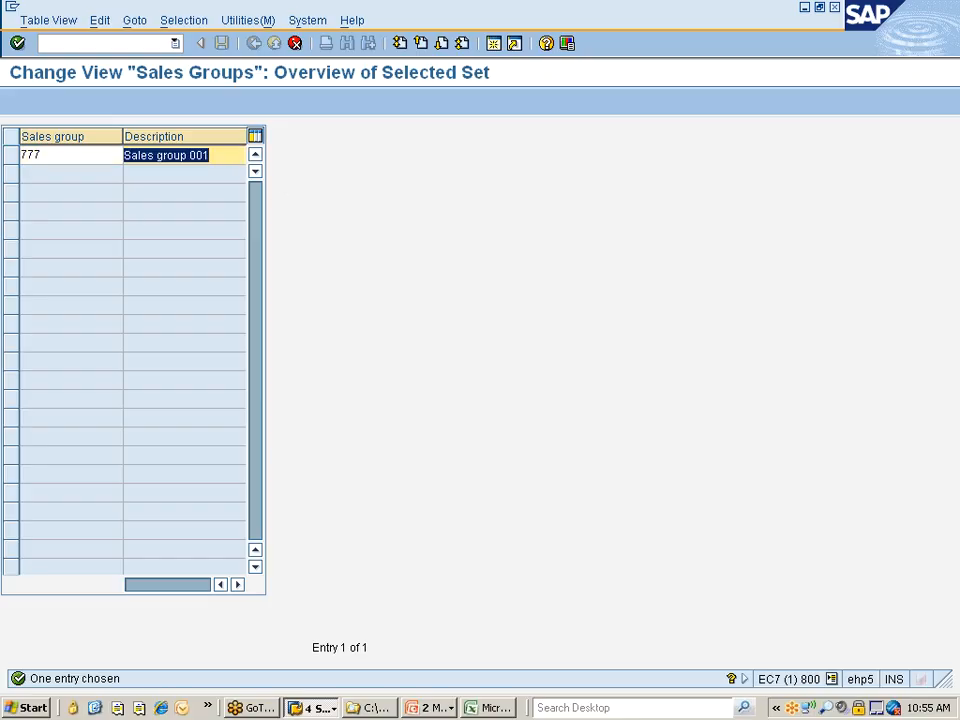
click(190, 156)
key(shift+End)
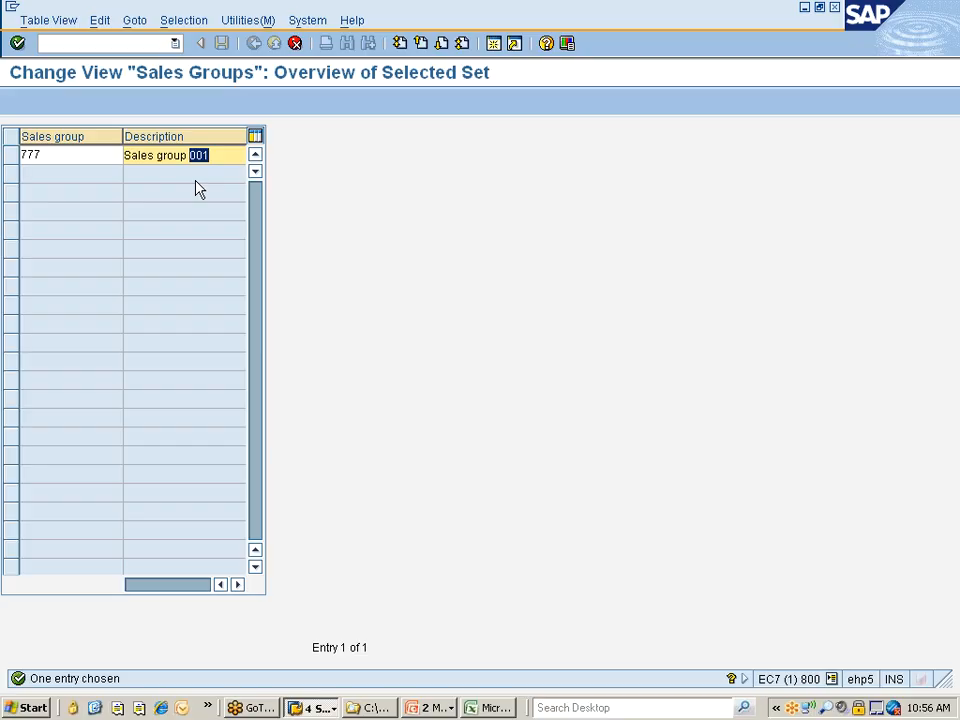
text(..Nissan)
key(Return)
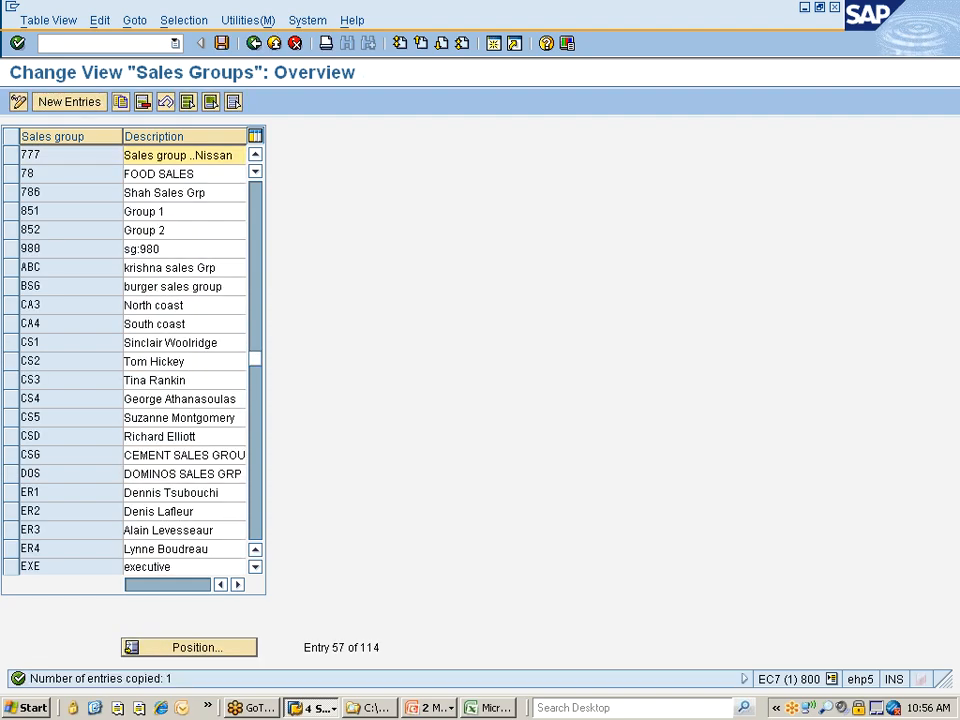
Save sales group 777 to the "Nissan changes" customizing request and return to the implementation guide
key(ctrl+s)
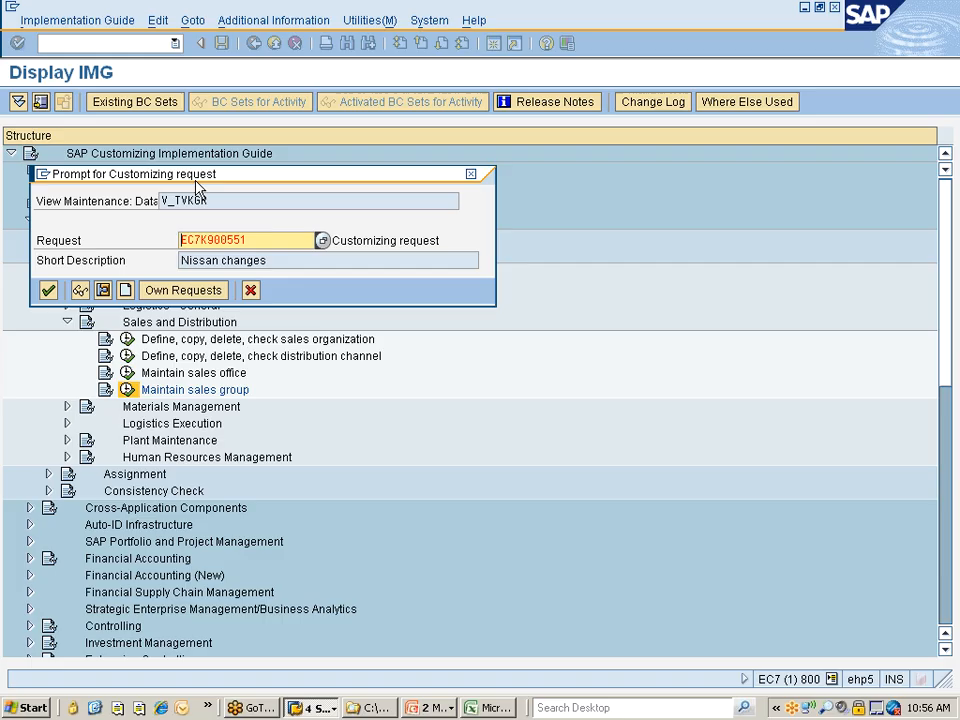
key(Return)
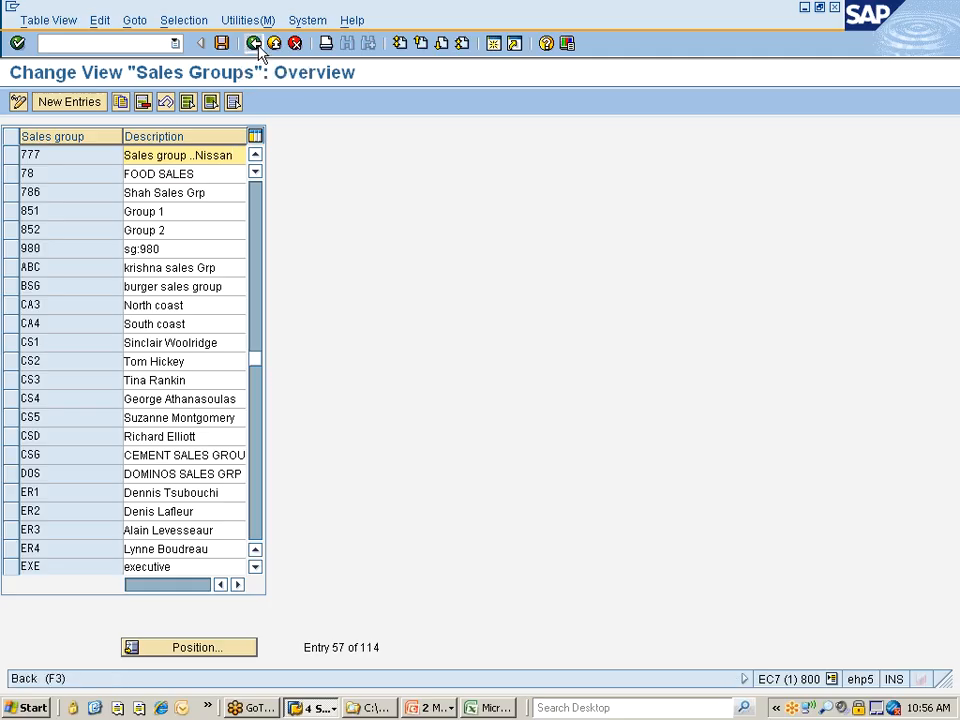
click(257, 46)
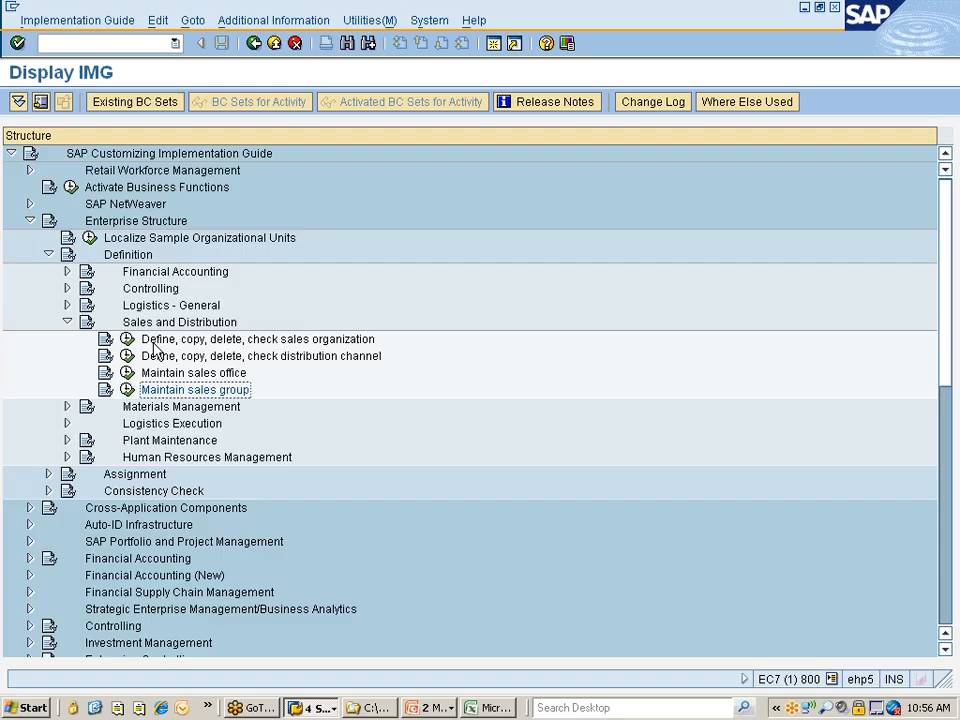
Collapse Sales and Distribution, expand Materials Management under Definition and select the Maintain storage location activity
click(67, 322)
click(193, 340)
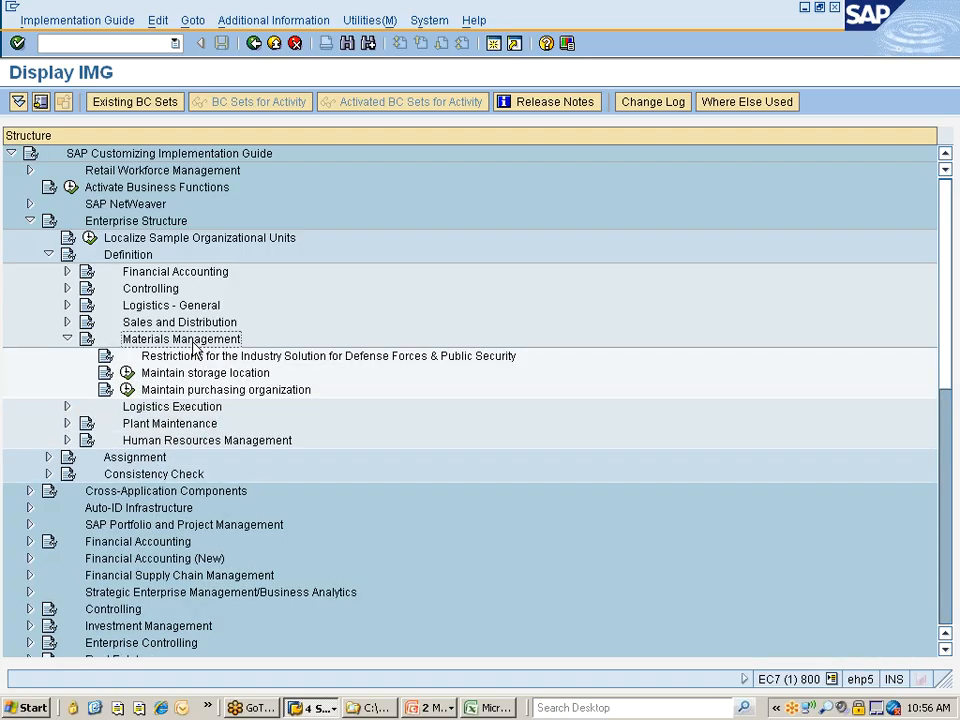
key(Down)
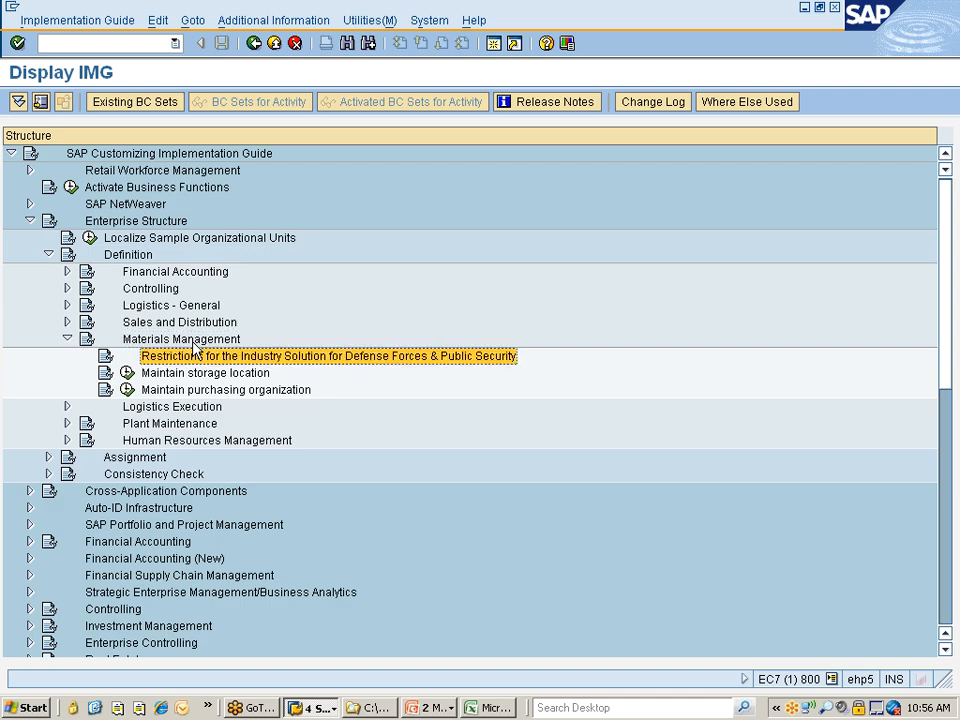
key(Down)
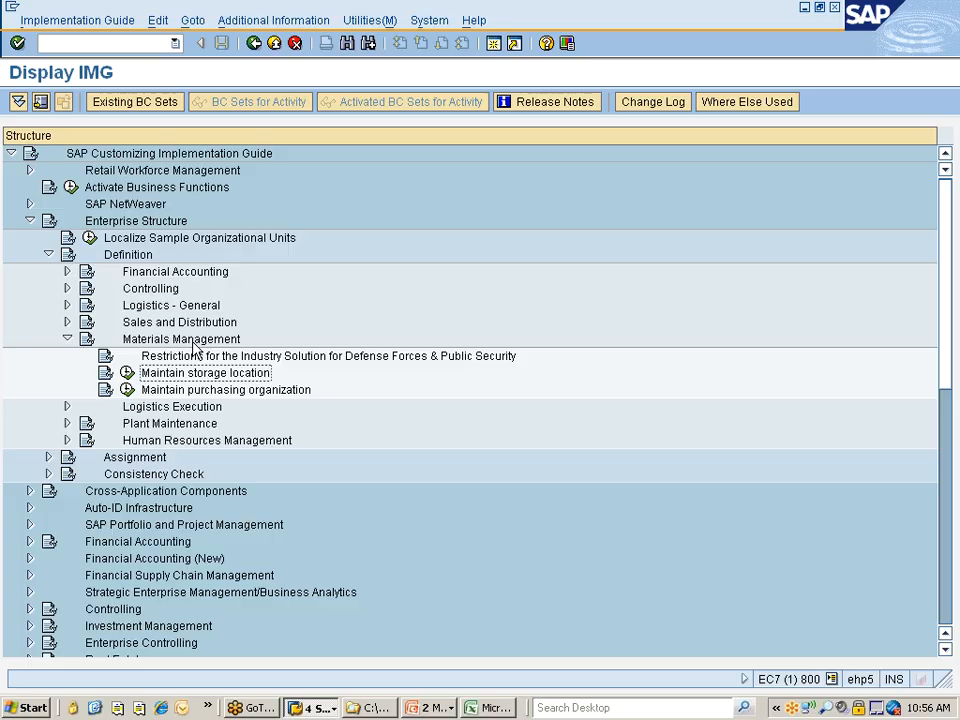
Examine the organizational structures entity relationship diagram in the PowerPoint slide show, including plant, storage location and purchasing organization, and return to SAP
click(430, 707)
click(436, 668)
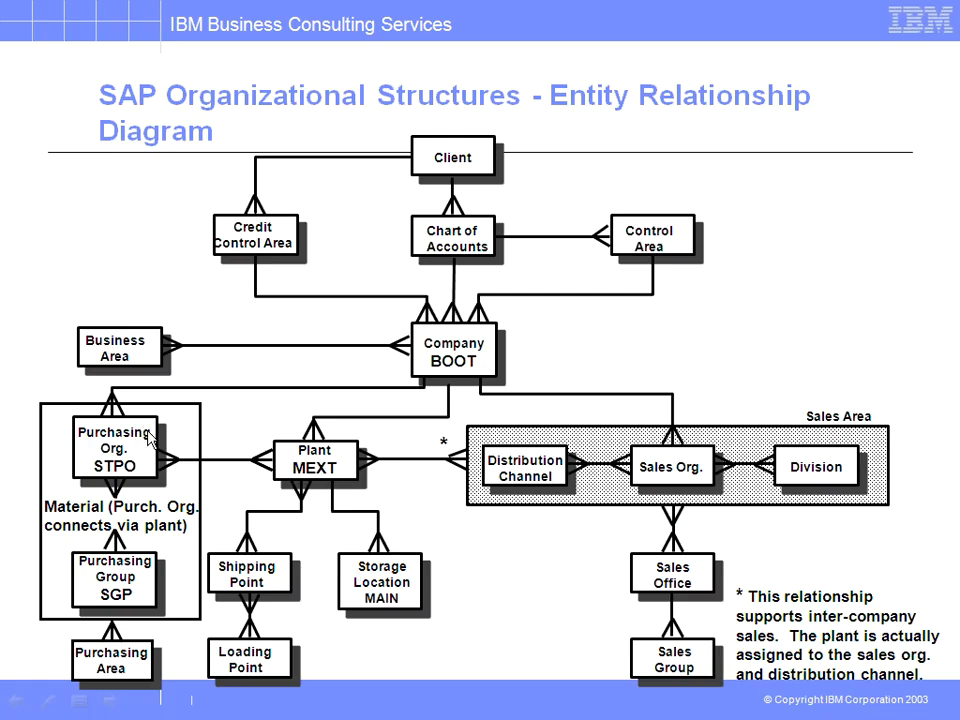
key(alt+Tab)
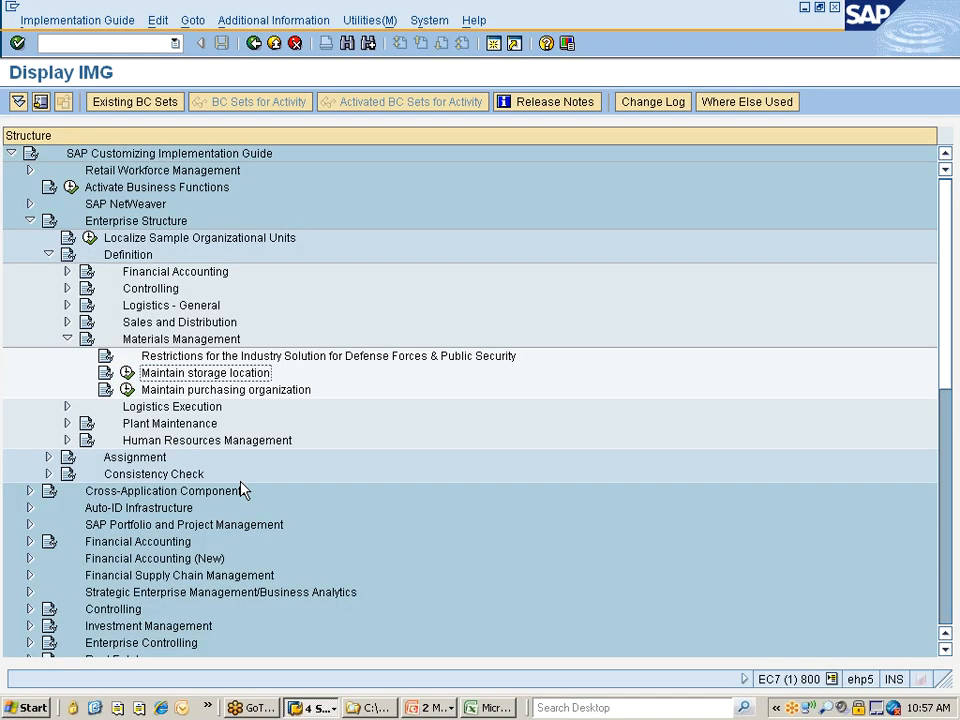
Open storage location maintenance for plant 777C and select storage location 0088
click(128, 376)
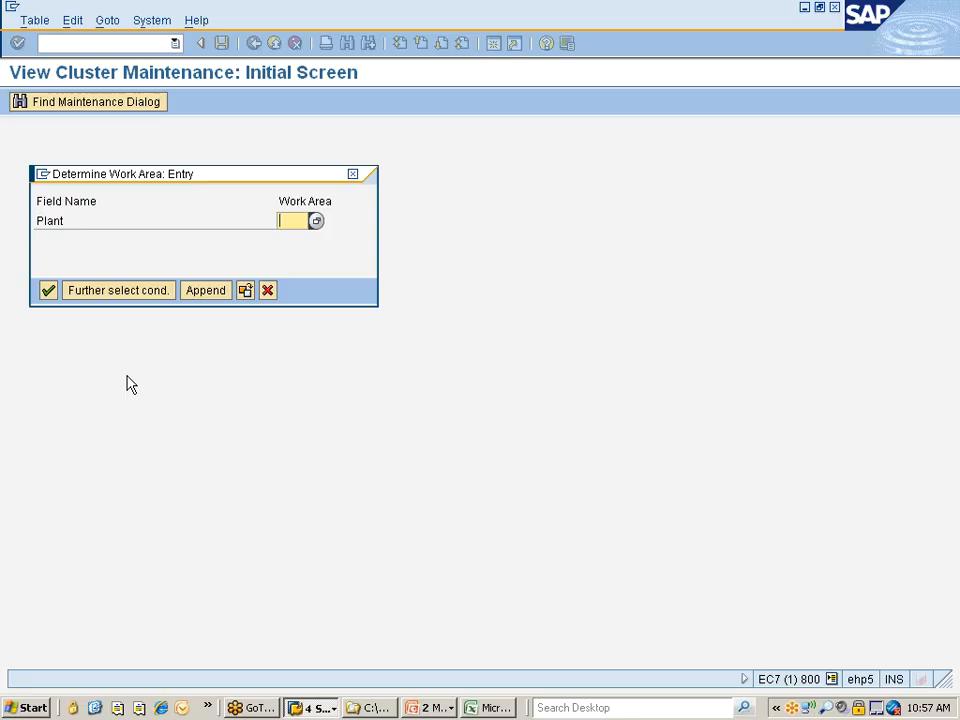
text(7770)
key(Return)
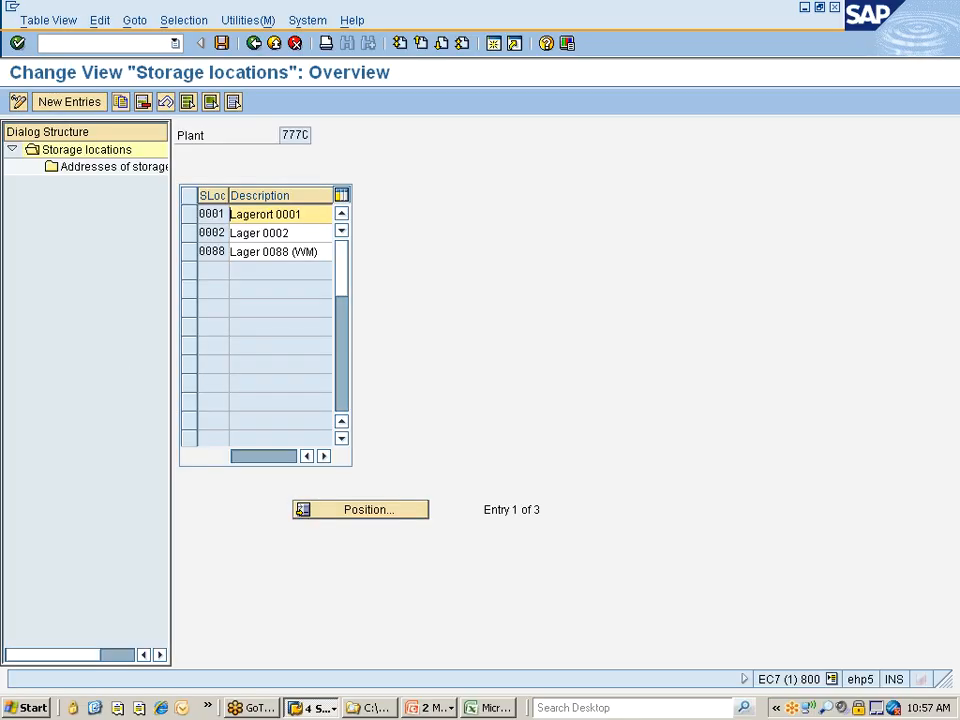
click(196, 254)
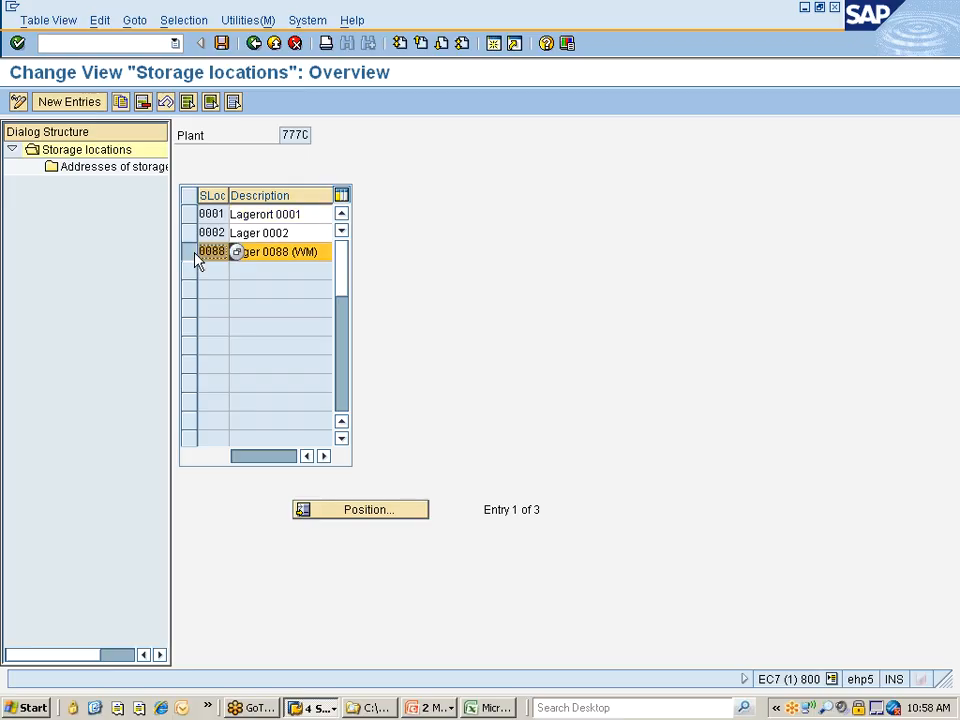